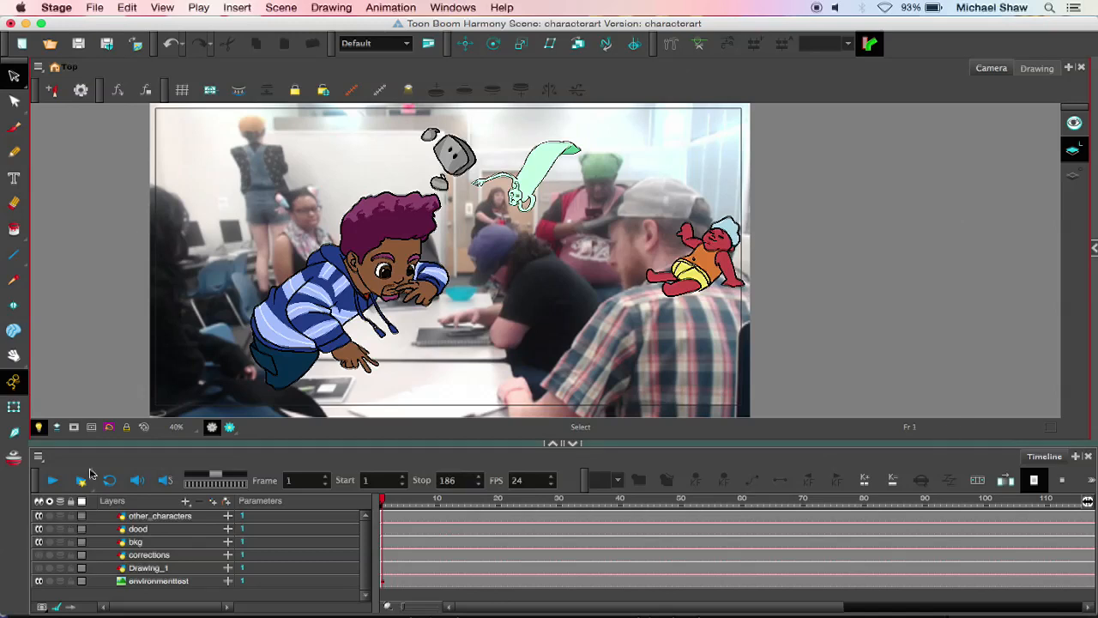
click(38, 581)
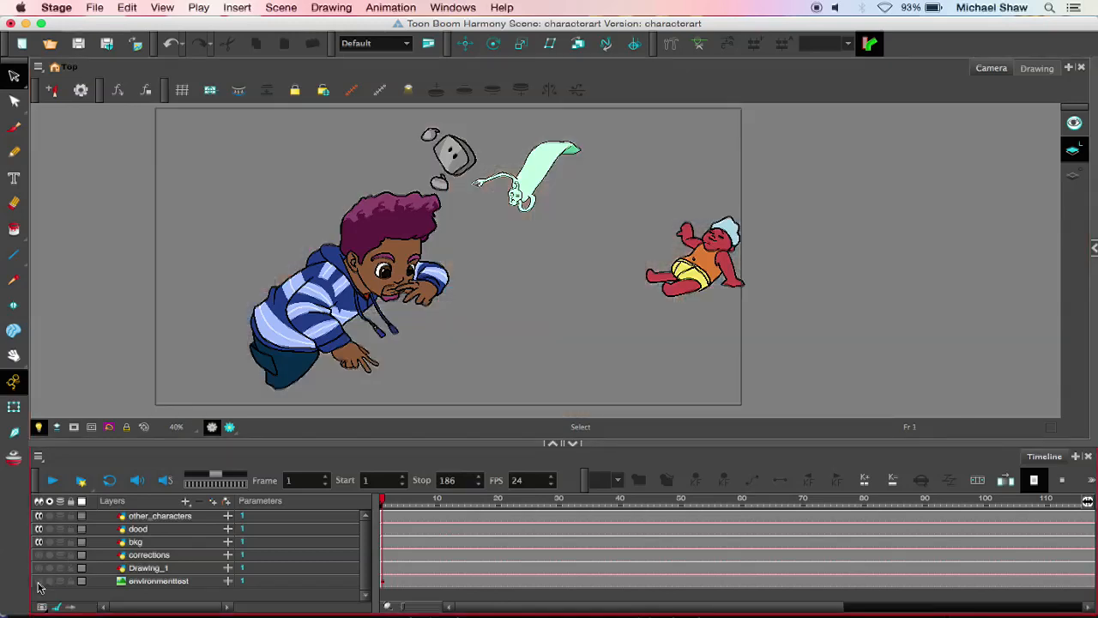
click(38, 581)
click(95, 7)
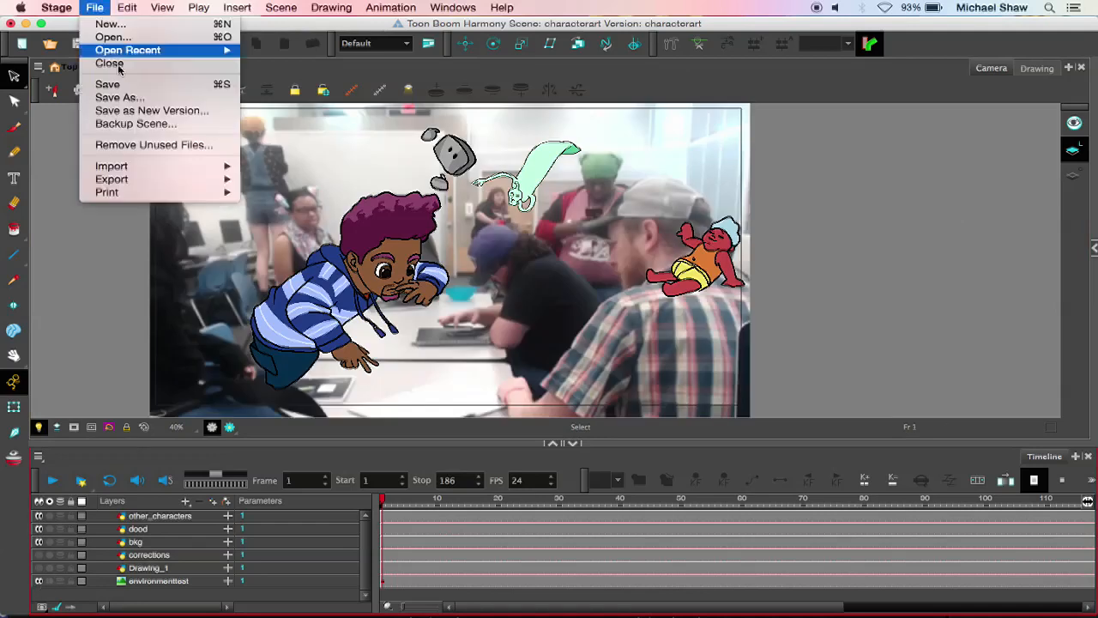
mouse_move(133, 167)
click(266, 180)
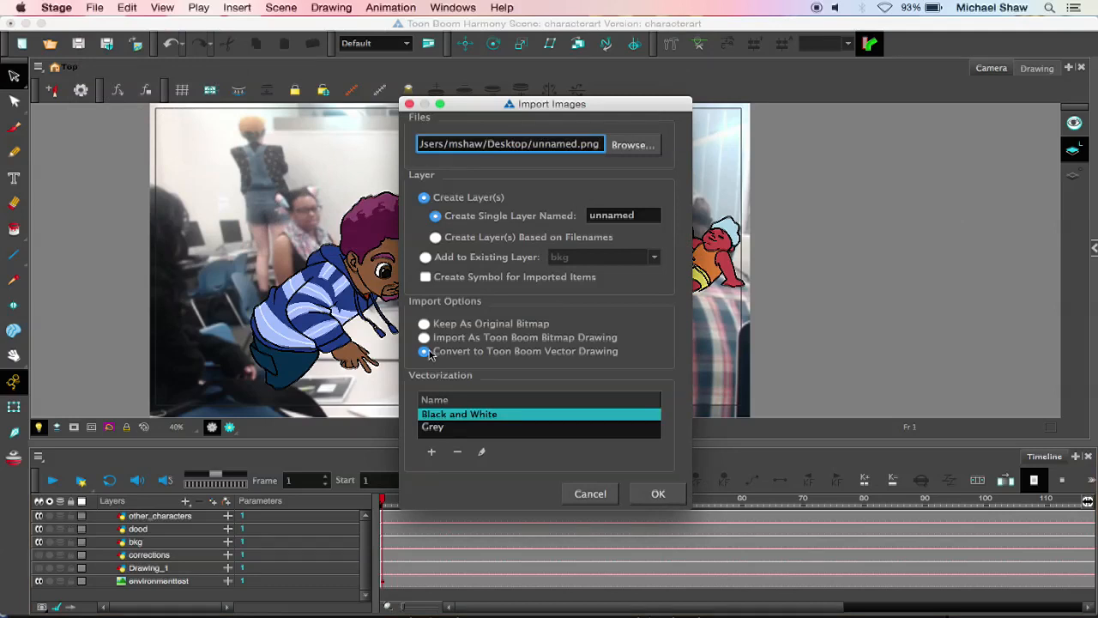
click(423, 337)
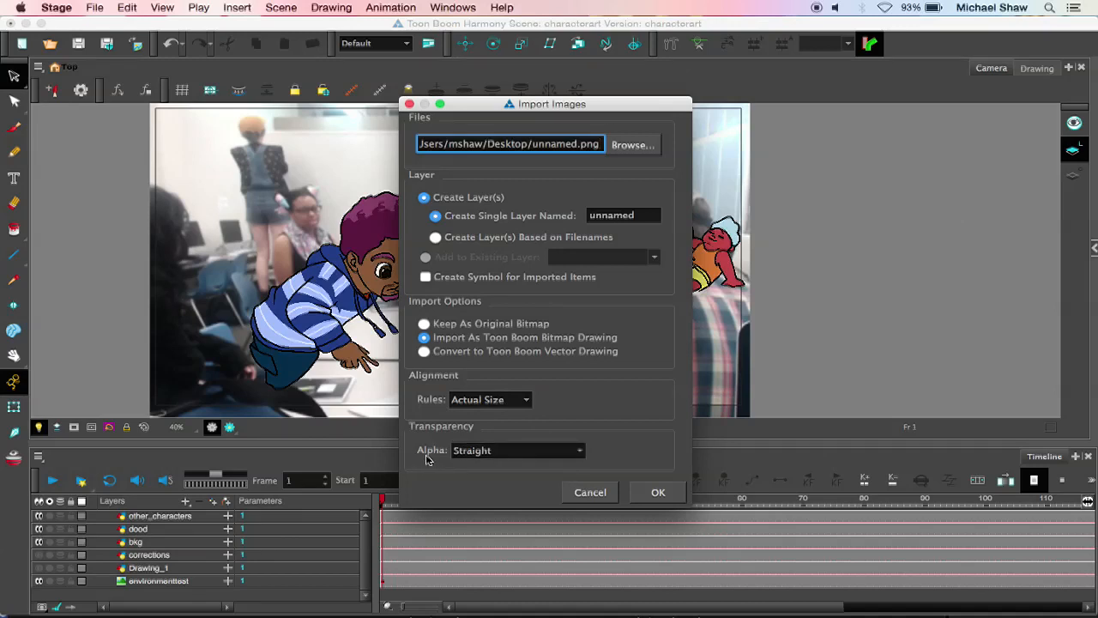
click(497, 454)
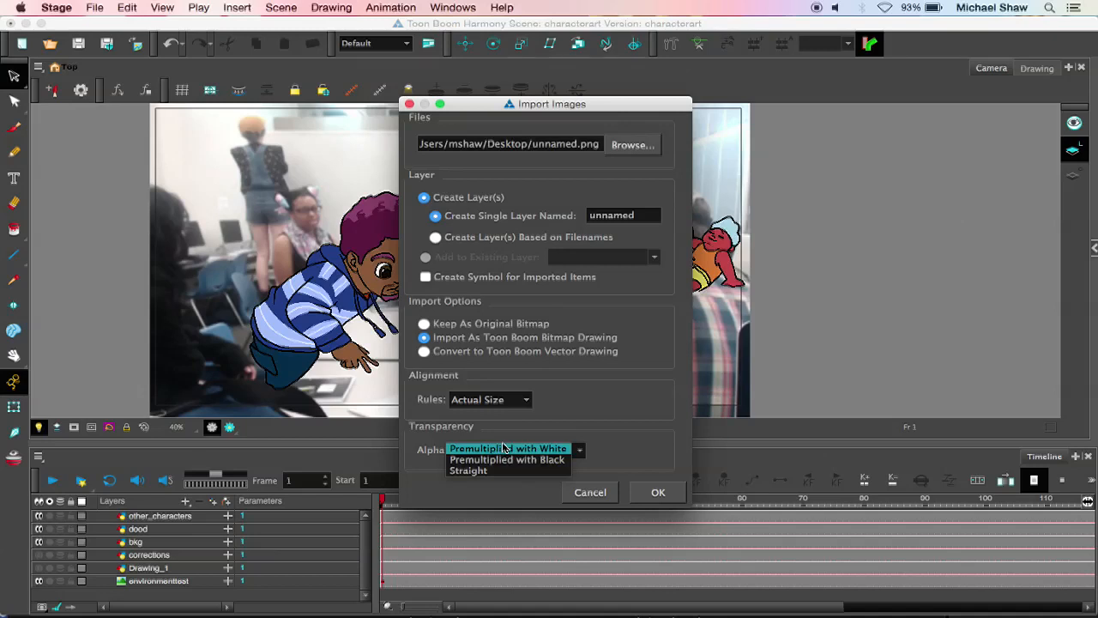
click(601, 496)
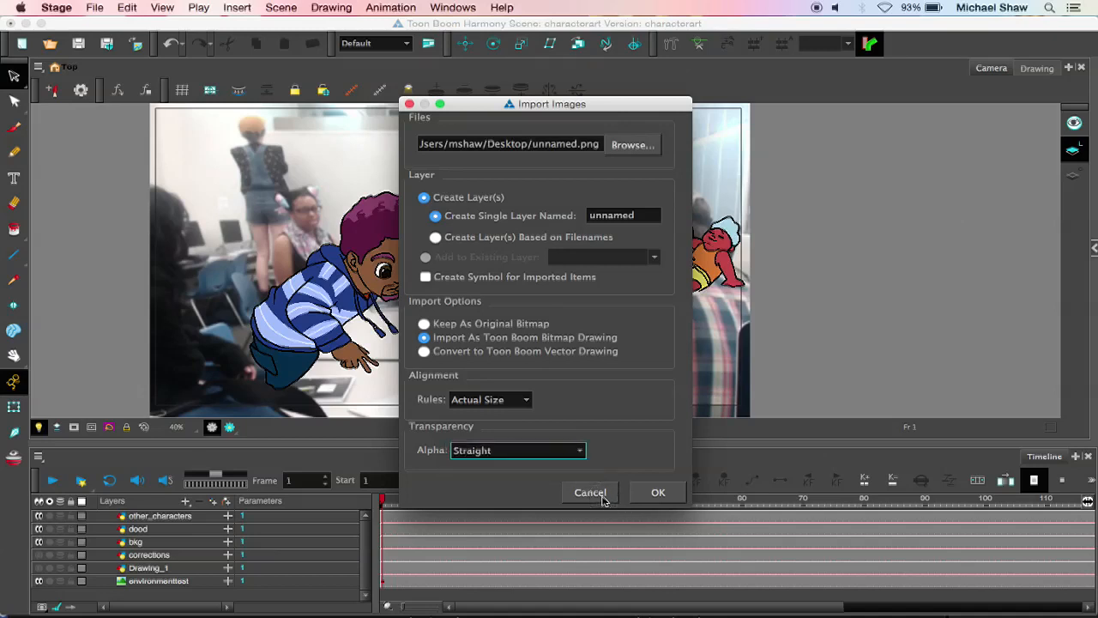
click(590, 491)
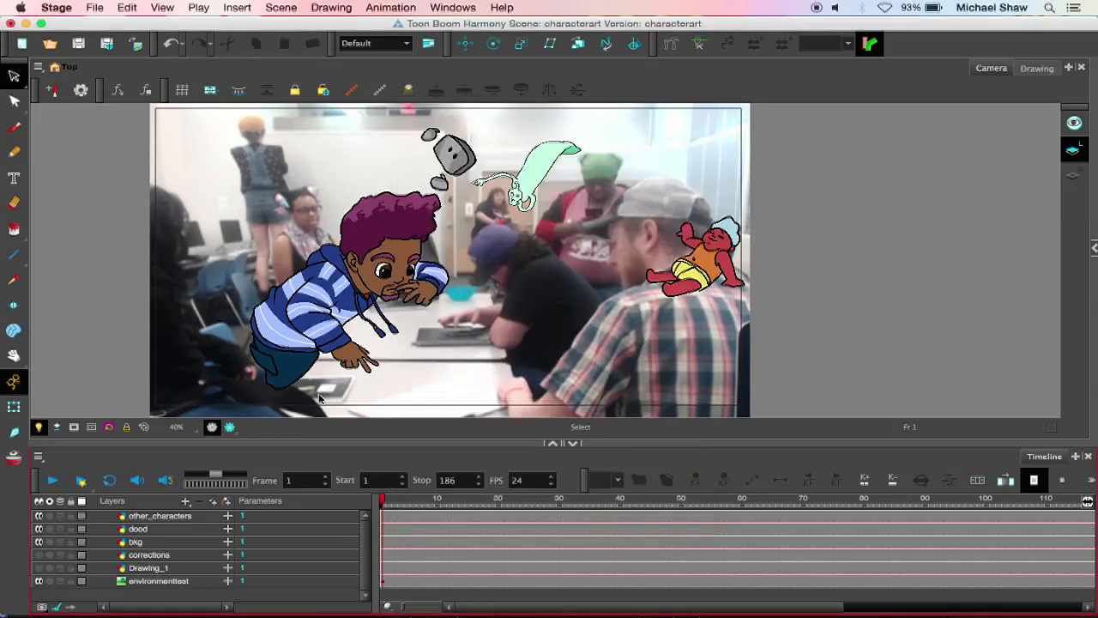
Step: Hide the bkg, dood and other_characters layers and briefly show the Drawing_1 sketch over the environment image
click(154, 580)
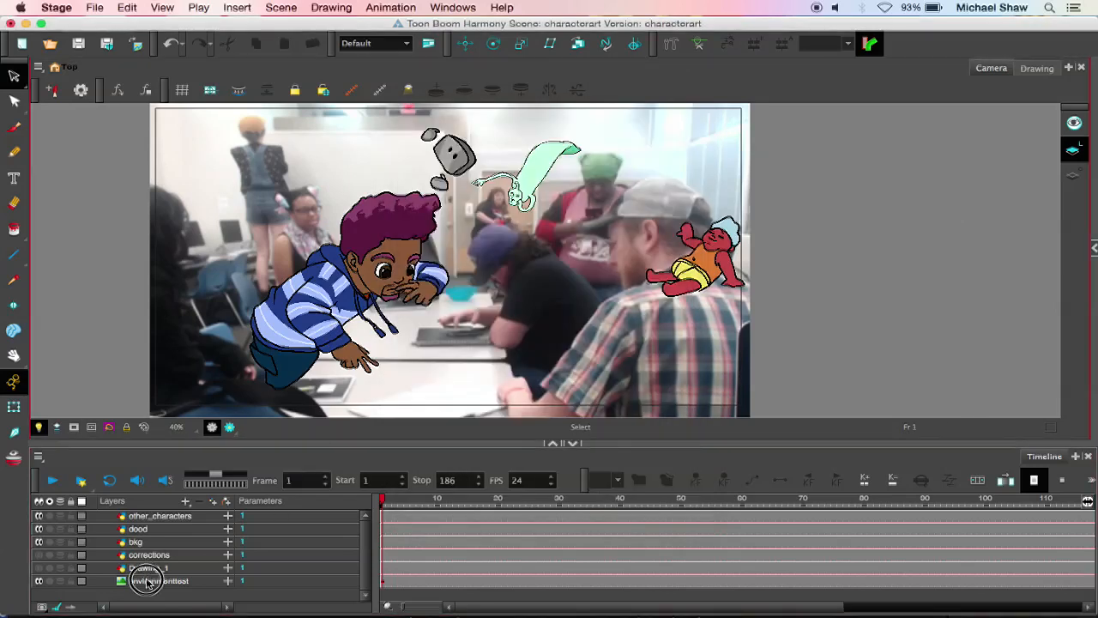
click(38, 539)
click(38, 528)
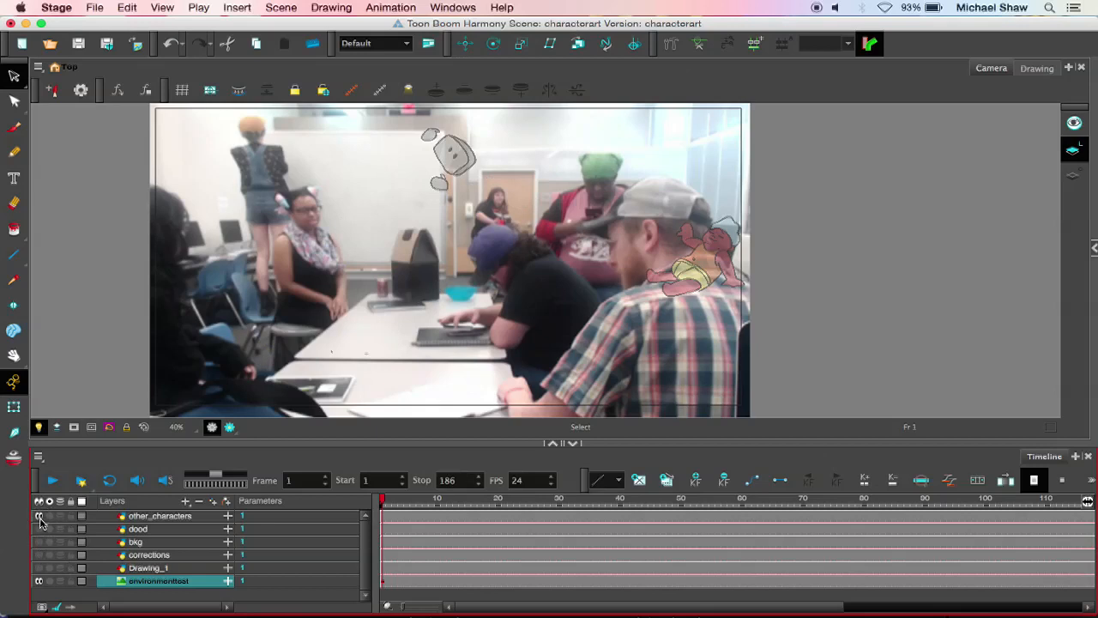
click(39, 516)
click(38, 568)
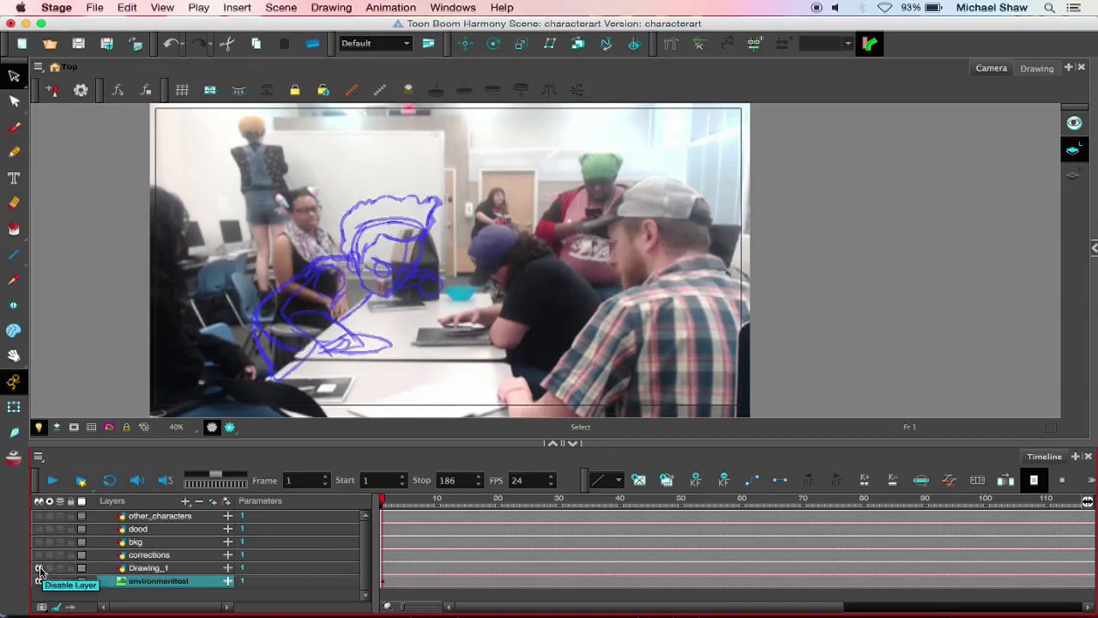
click(39, 569)
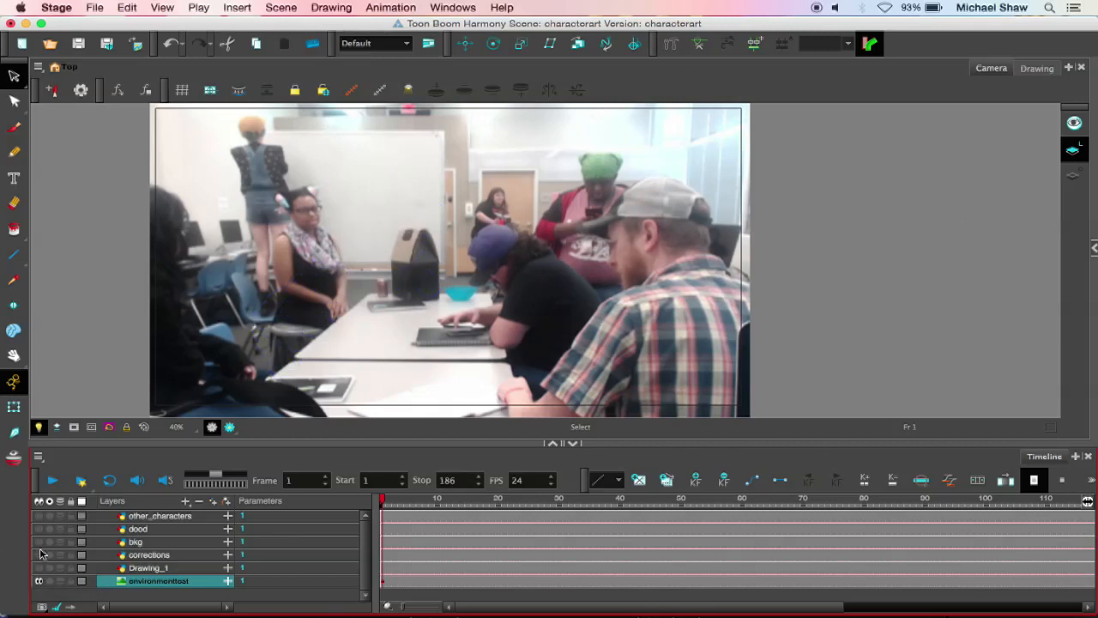
Step: Show the bkg, dood and other_characters layers again and preview the rendered frame
click(38, 541)
click(39, 529)
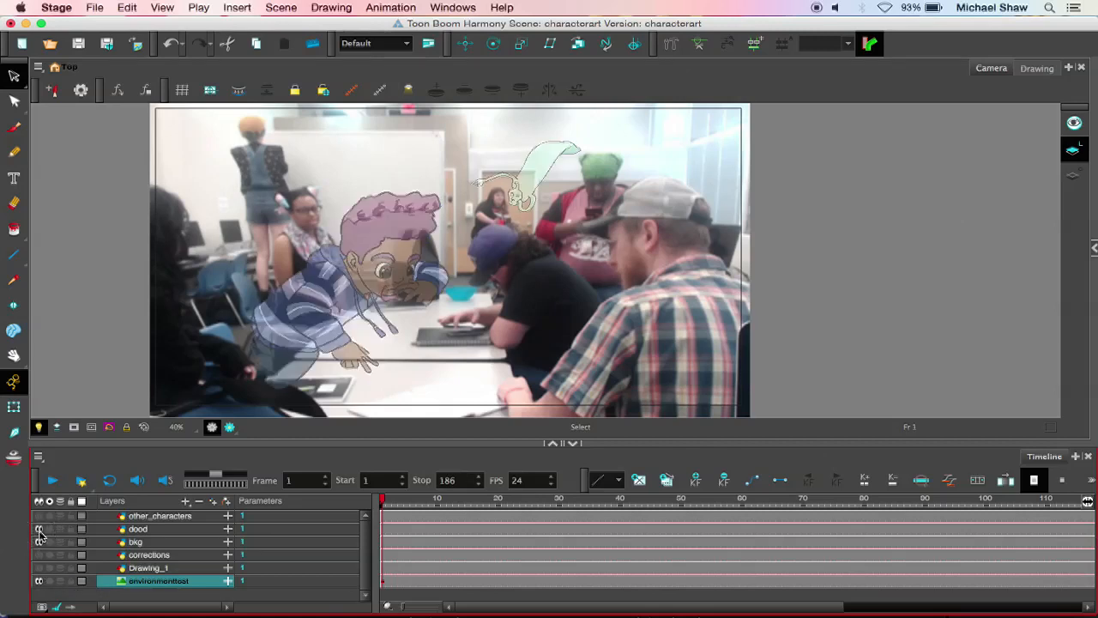
click(38, 515)
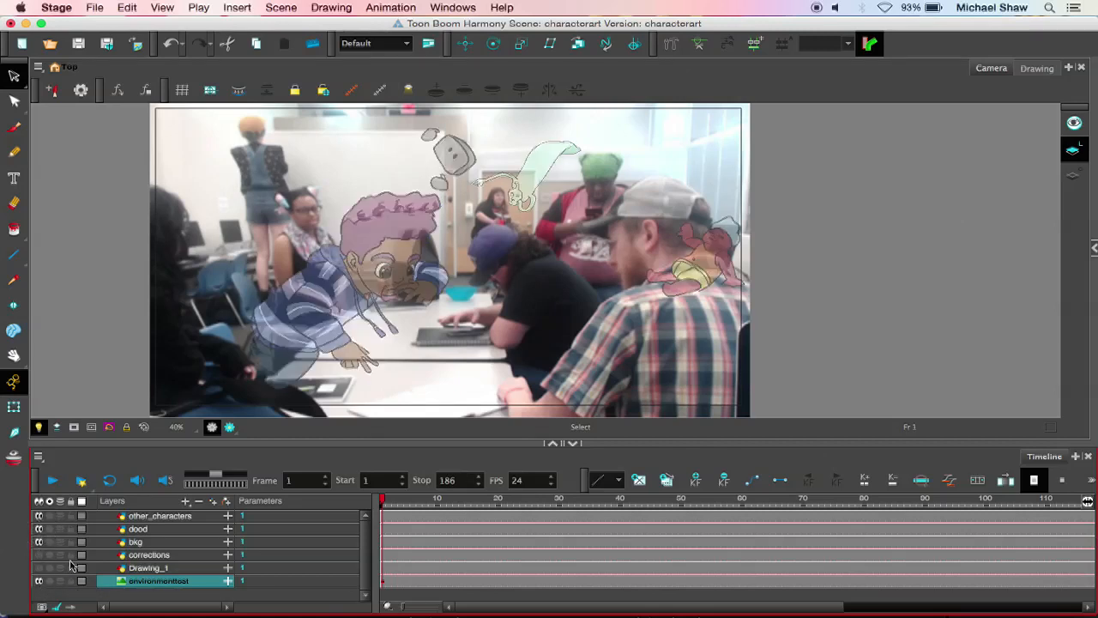
click(229, 427)
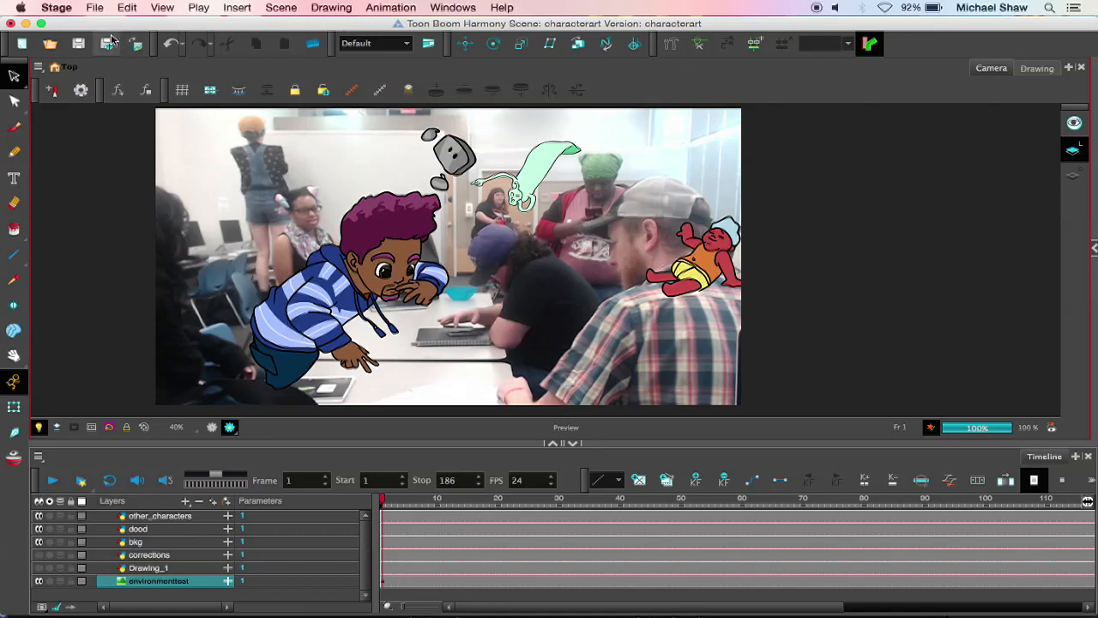
click(94, 8)
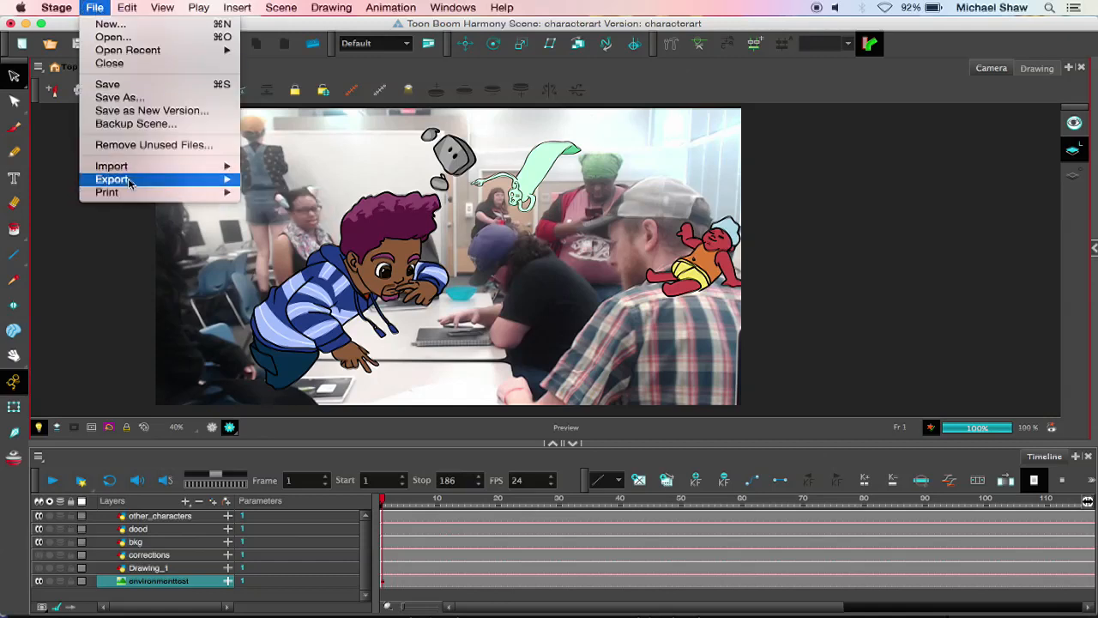
mouse_move(155, 180)
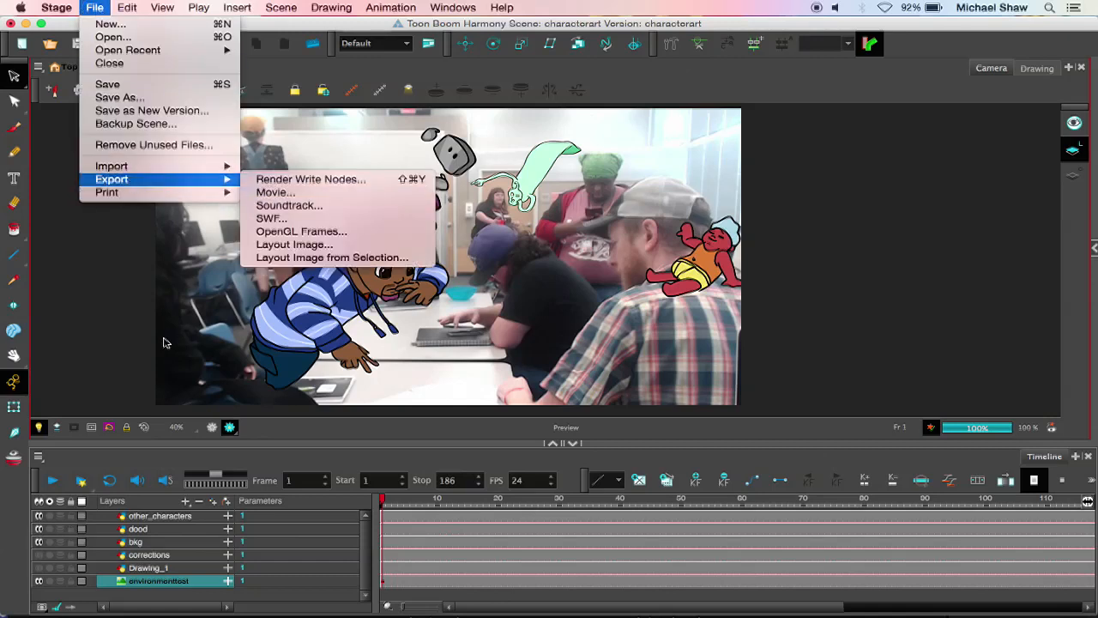
click(113, 305)
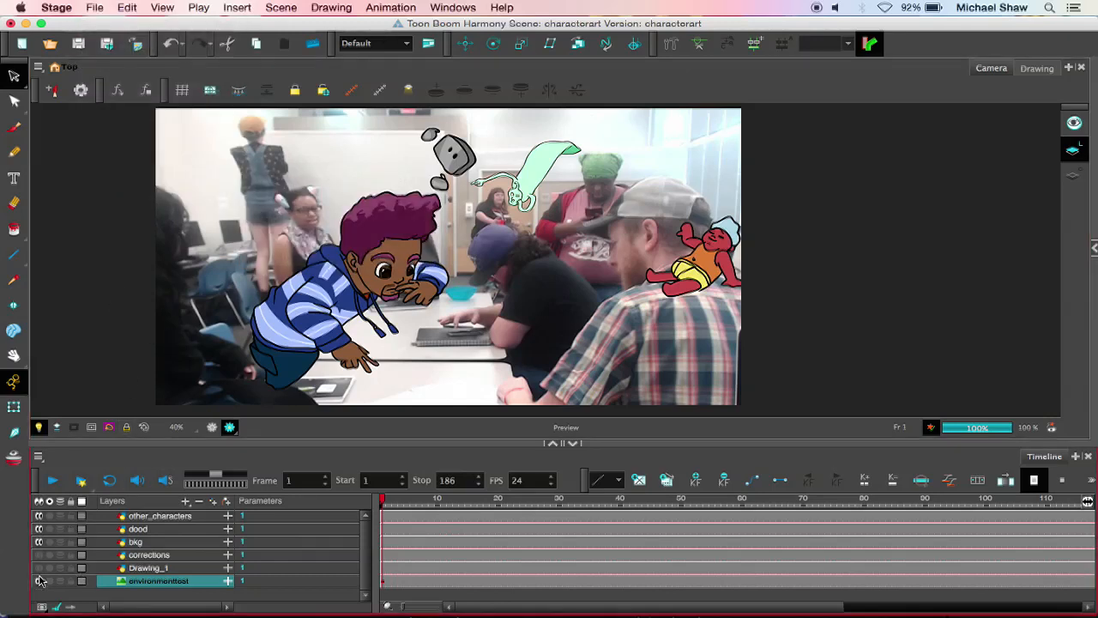
Step: Hide the environmenttest, bkg and dood layers and switch the camera view out of render preview
click(38, 580)
click(38, 541)
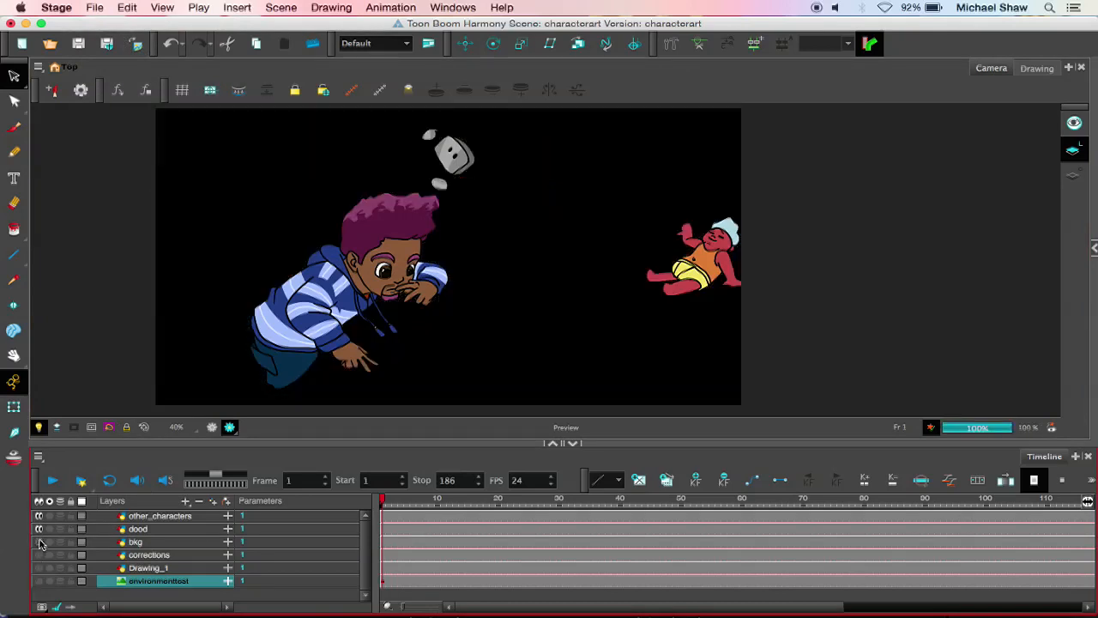
click(39, 528)
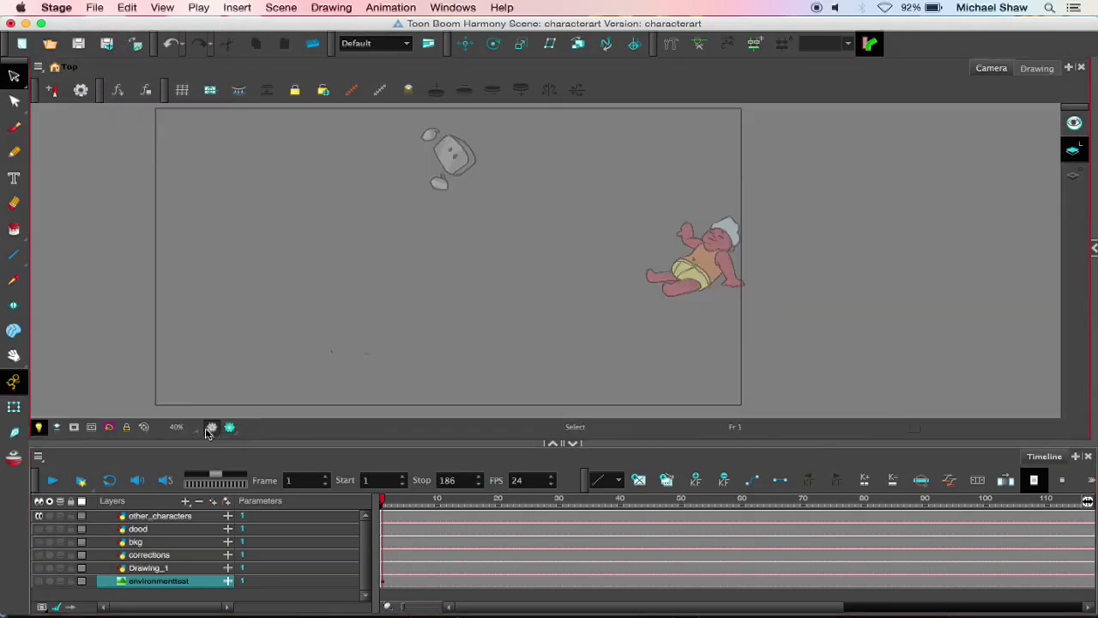
click(213, 427)
Step: Hide the other_characters layer, and show and select the dood layer so it alone is enabled
click(182, 517)
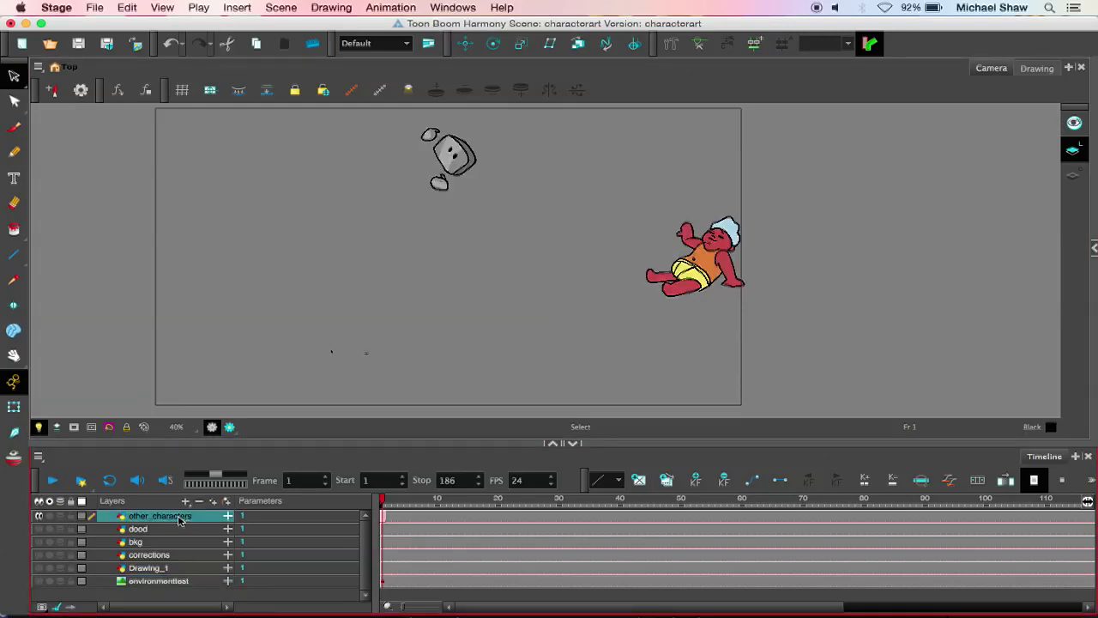
click(39, 517)
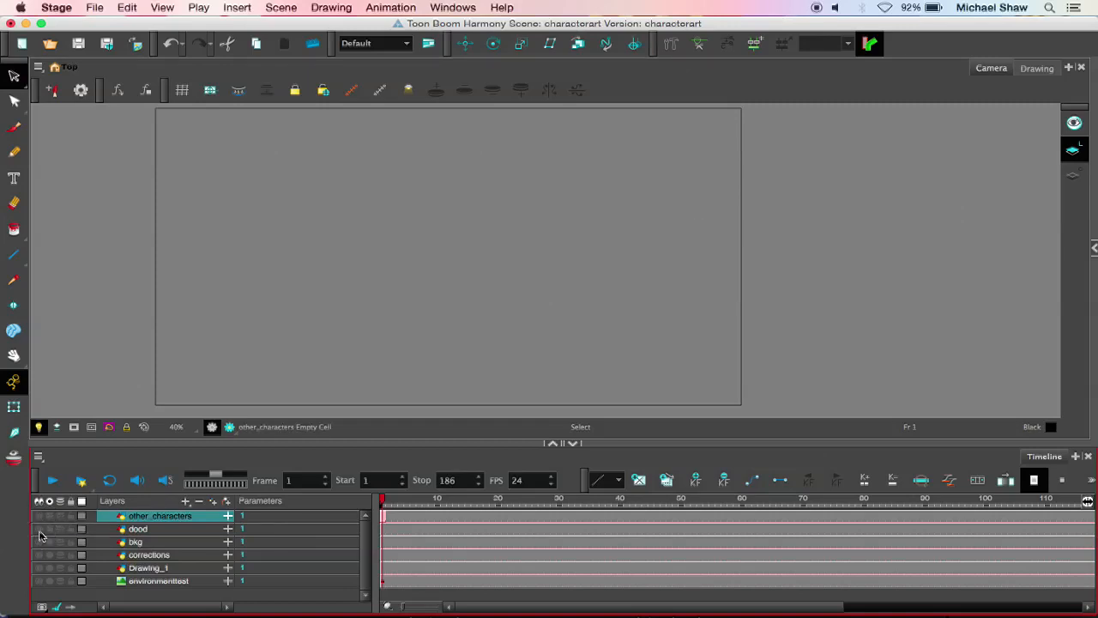
click(38, 530)
click(199, 530)
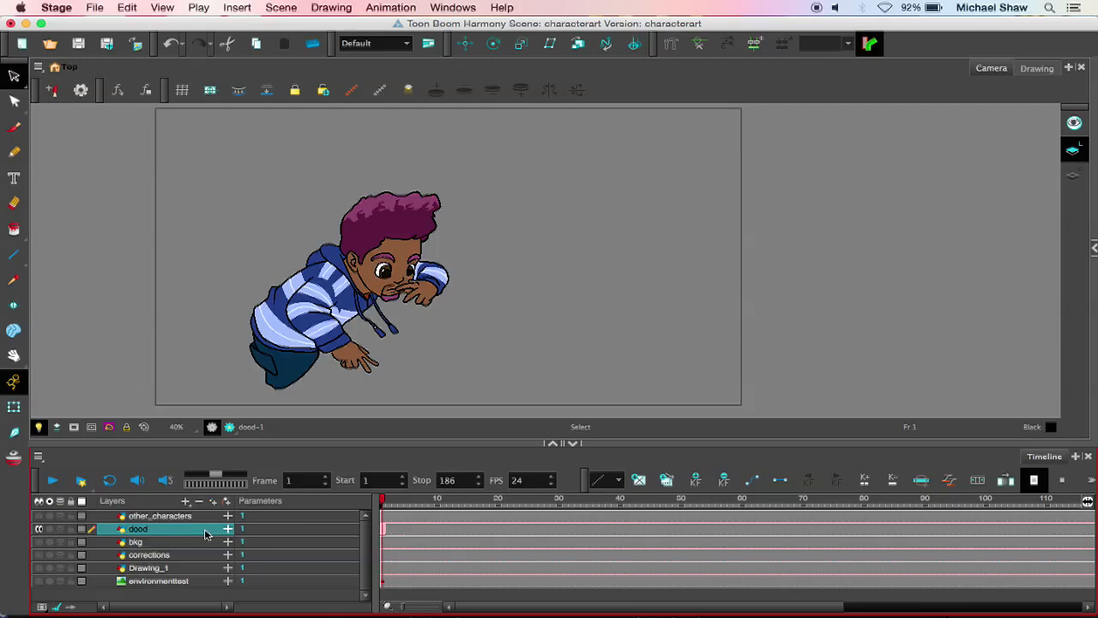
Step: Start a QuickTime movie export of the scene and clear the existing output path
click(98, 7)
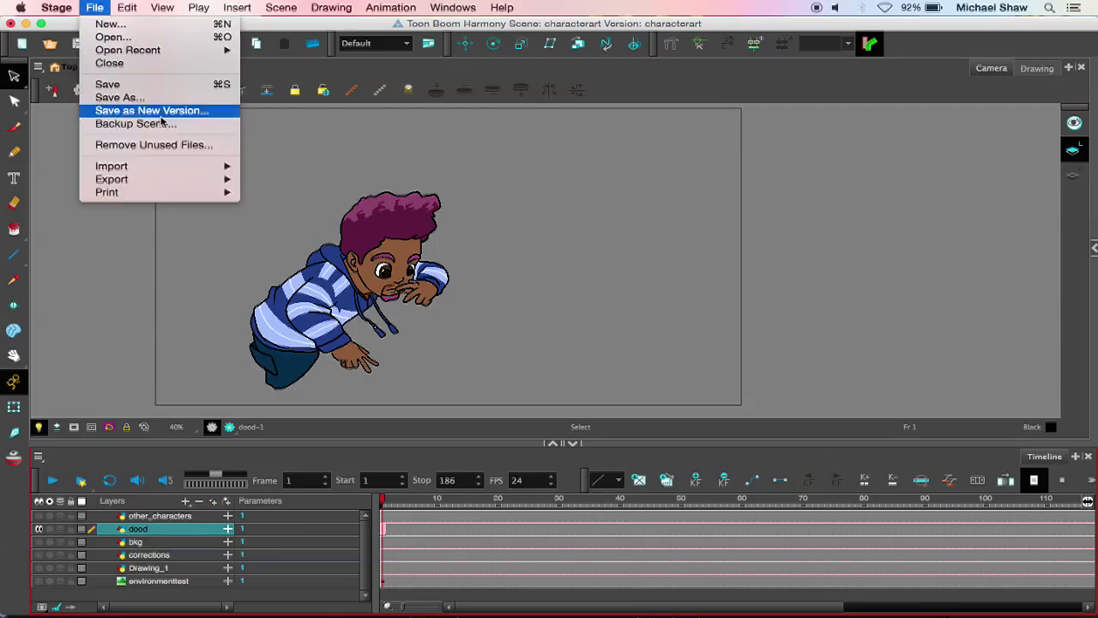
mouse_move(163, 179)
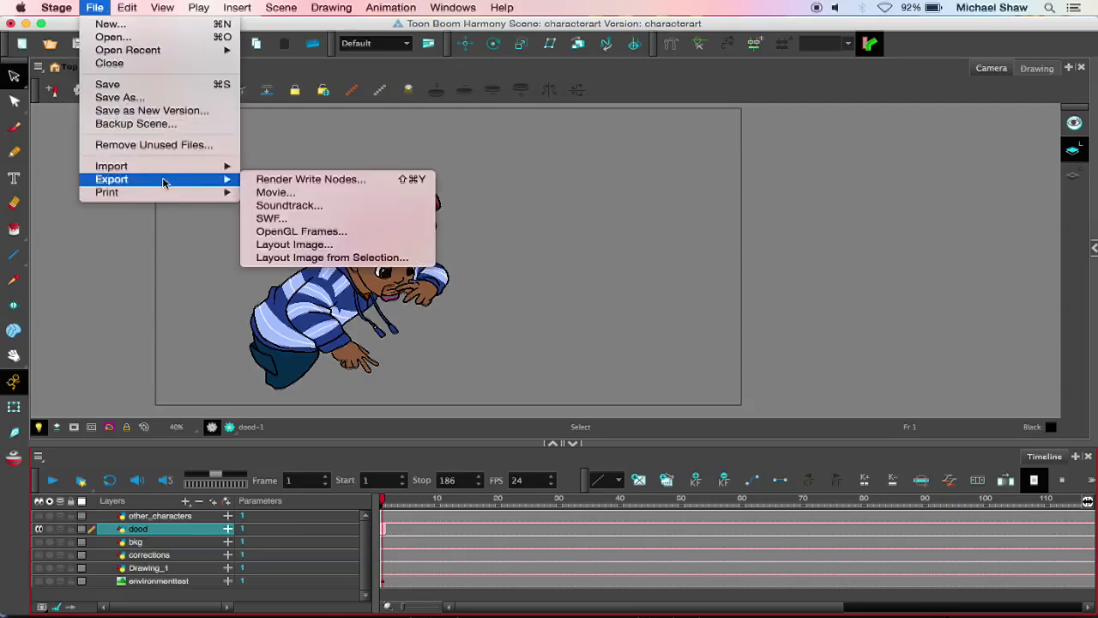
click(346, 195)
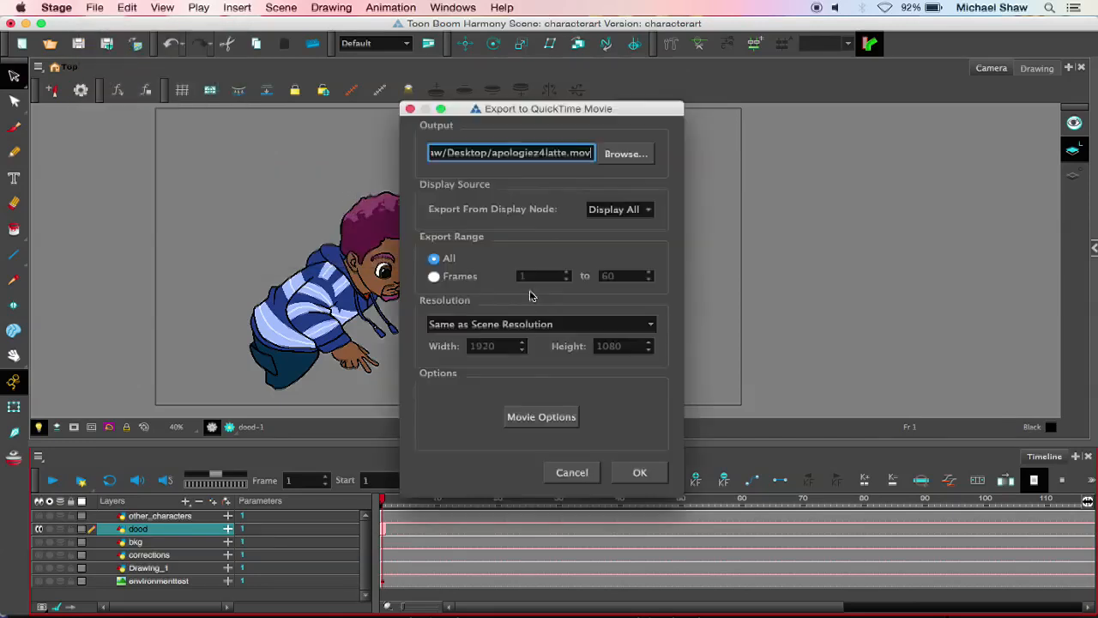
triple_click(562, 153)
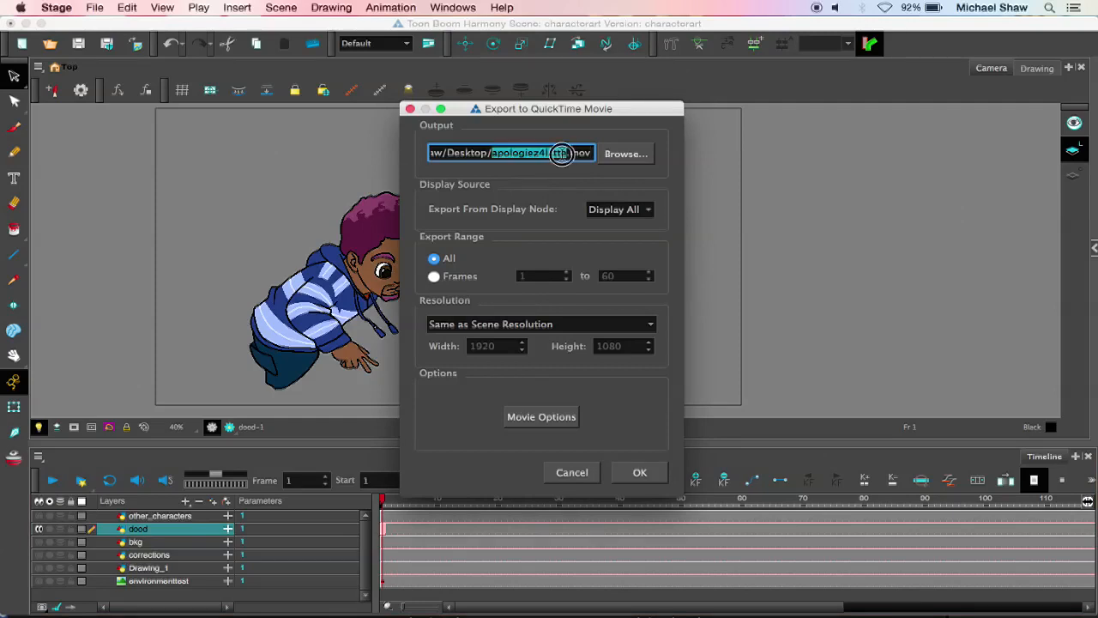
triple_click(563, 153)
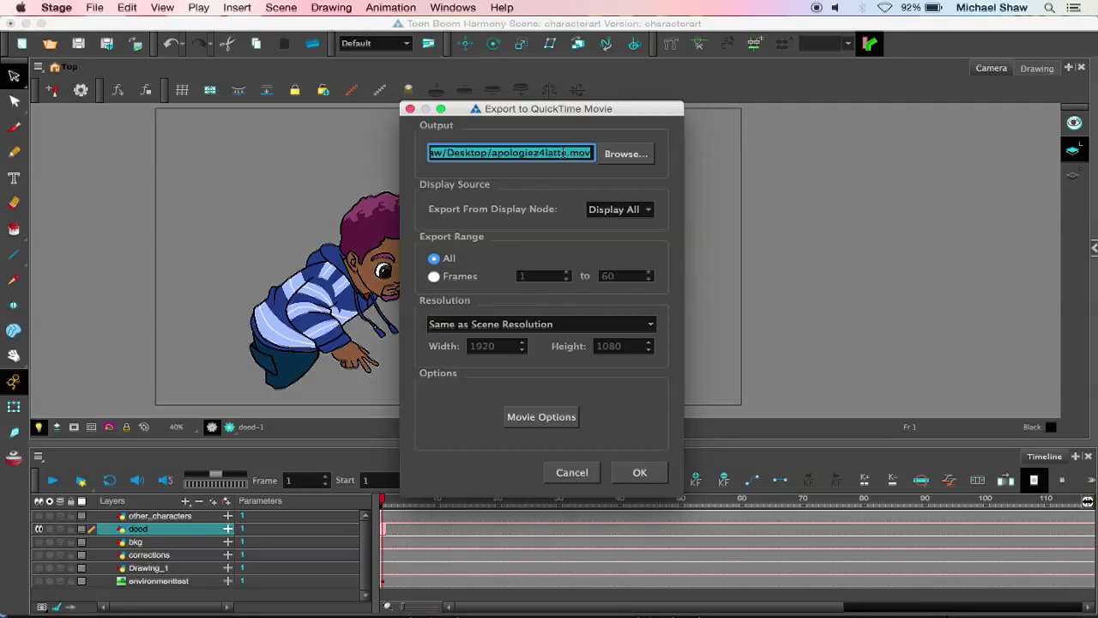
text(has)
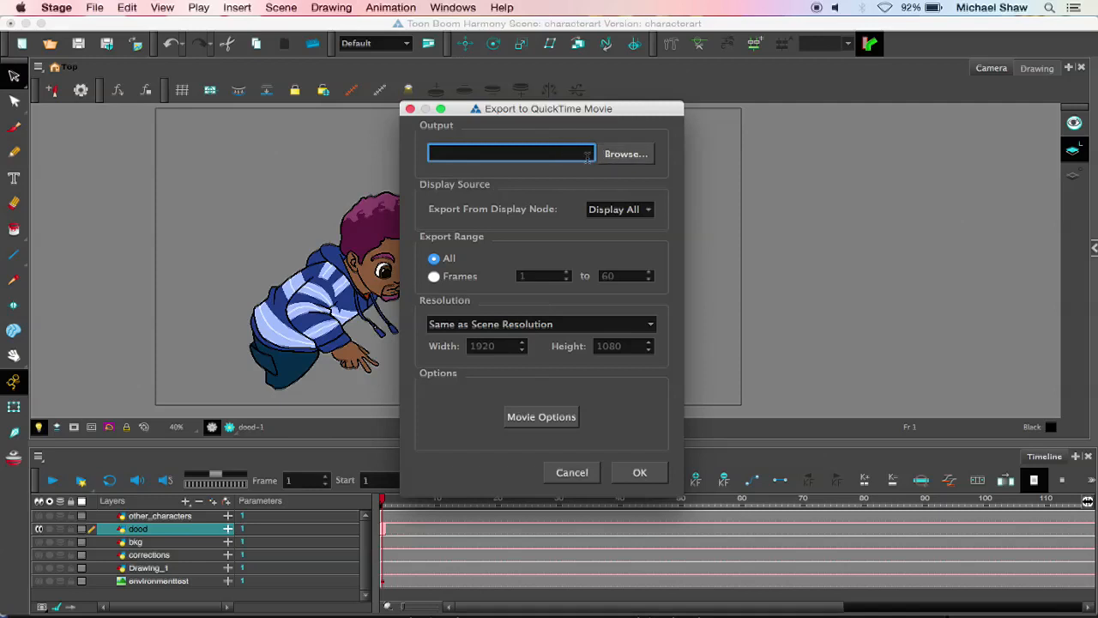
click(600, 159)
Step: Set the movie's output file to guymovie.mov on the Desktop and keep Display All as the export display node
click(624, 156)
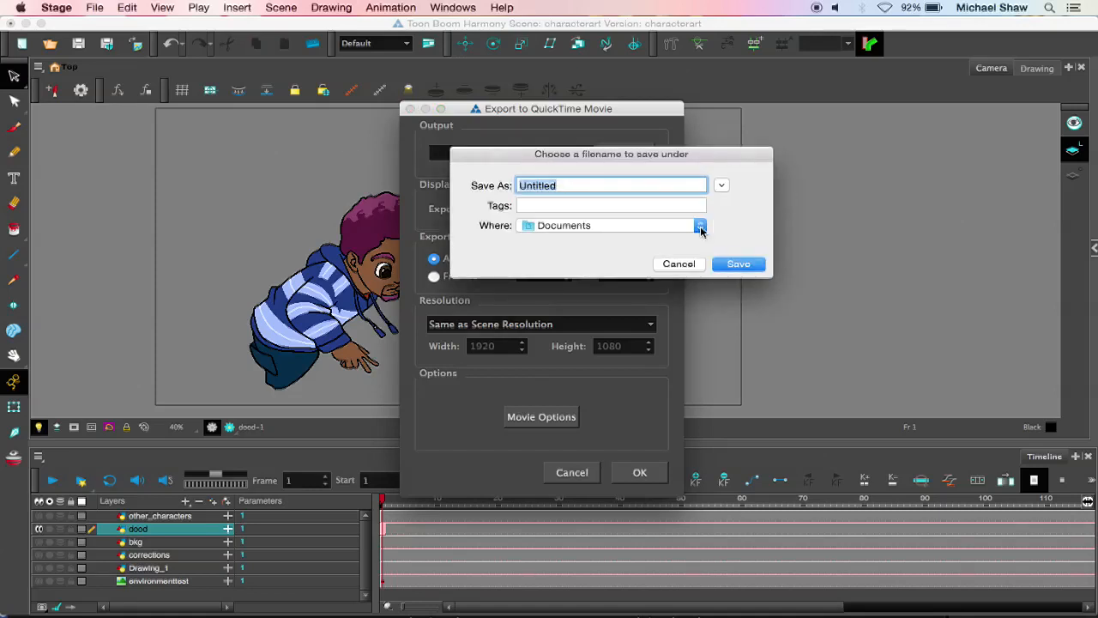
click(700, 226)
click(655, 321)
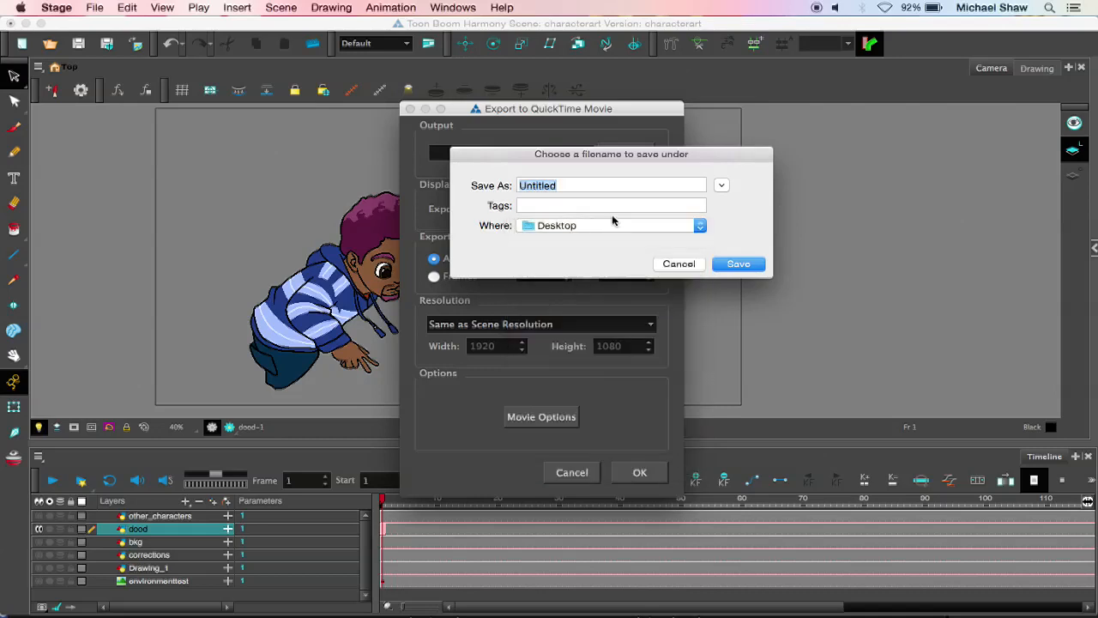
double_click(587, 186)
text(w)
key(BackSpace)
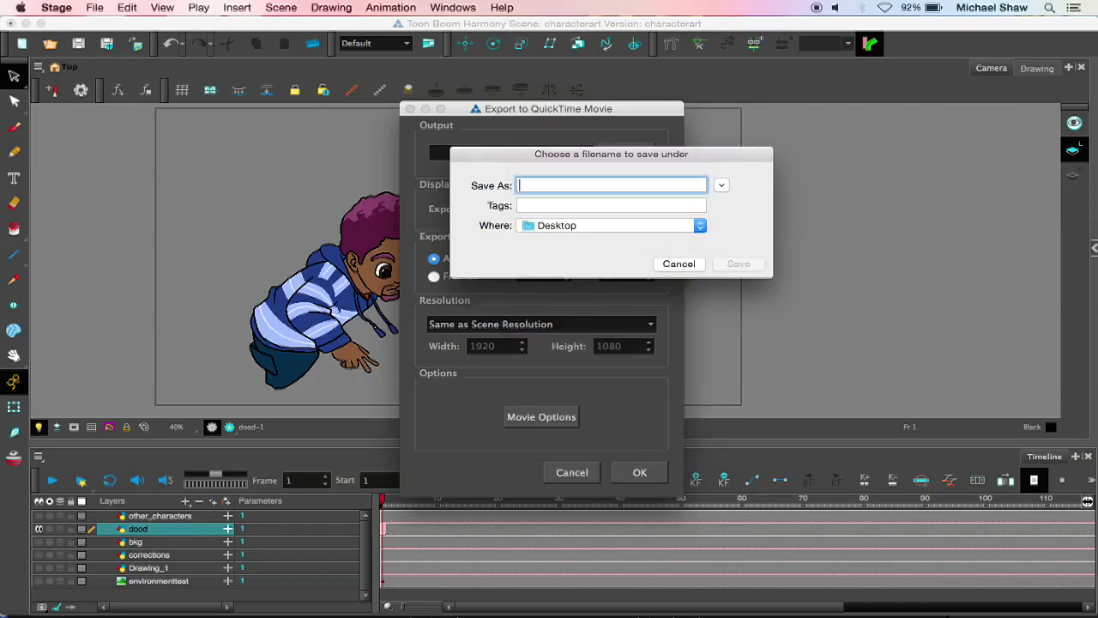
text(d)
click(727, 264)
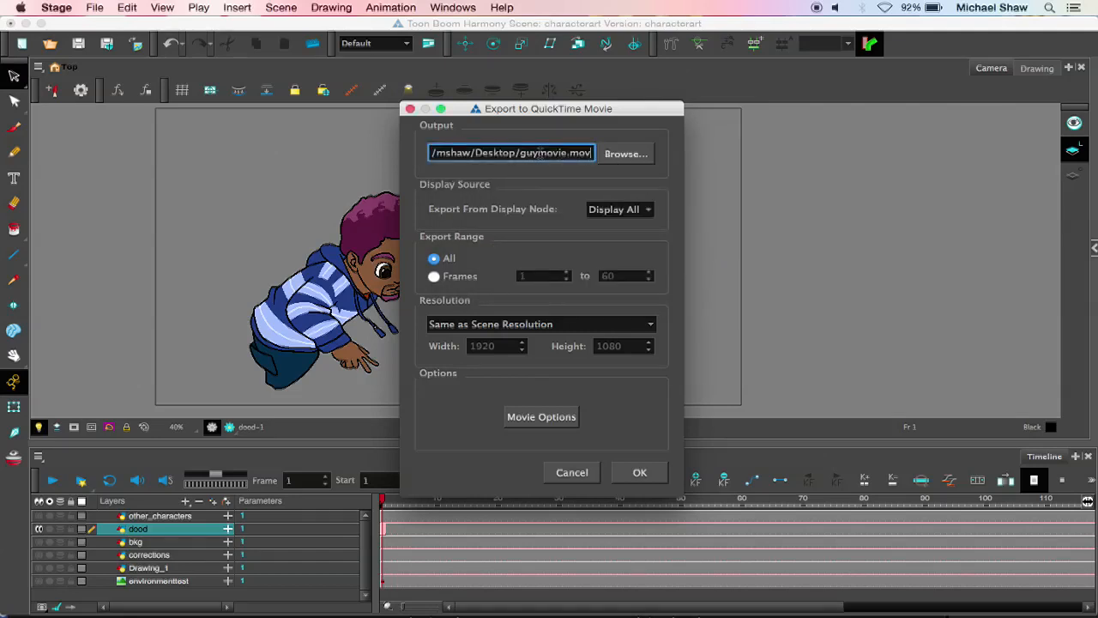
click(631, 210)
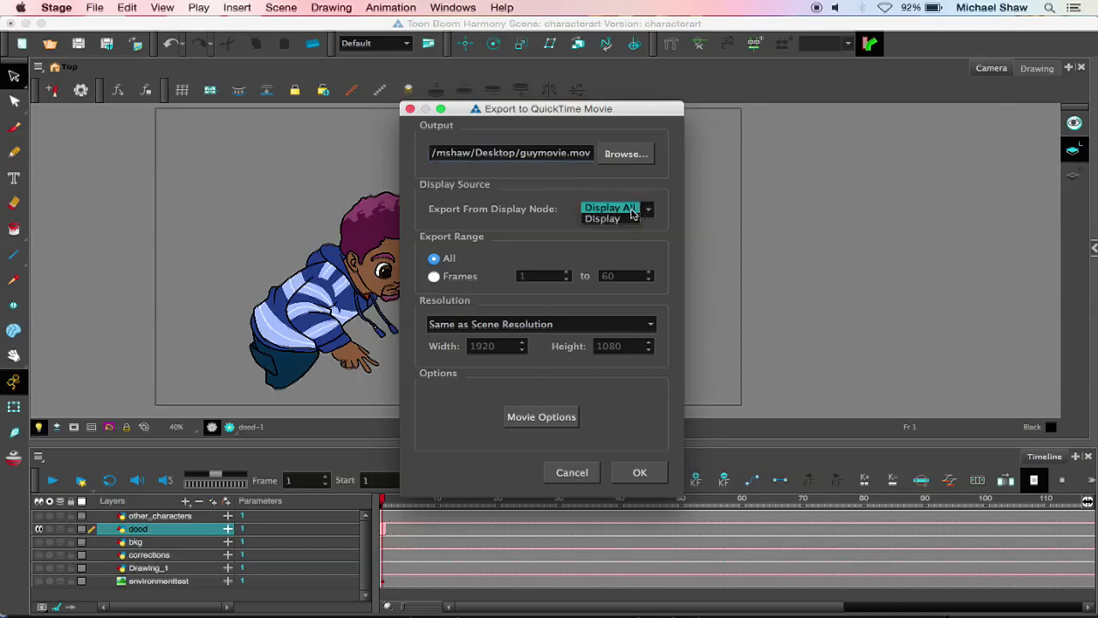
click(632, 211)
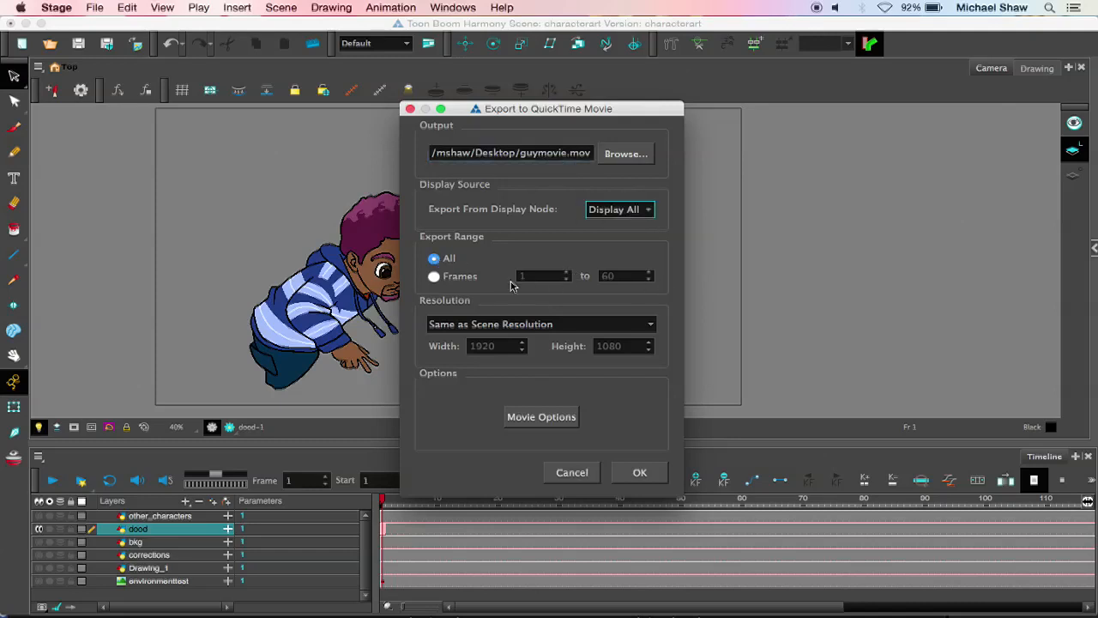
Step: Keep the export resolution at Same as Scene Resolution and open the movie's video compression settings
click(525, 326)
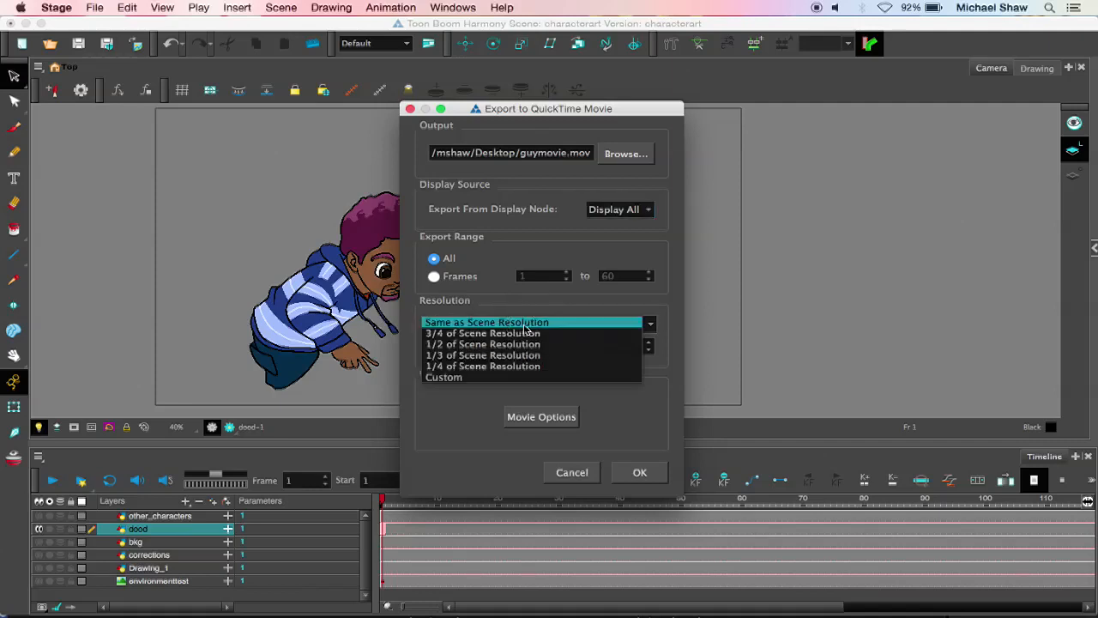
click(526, 330)
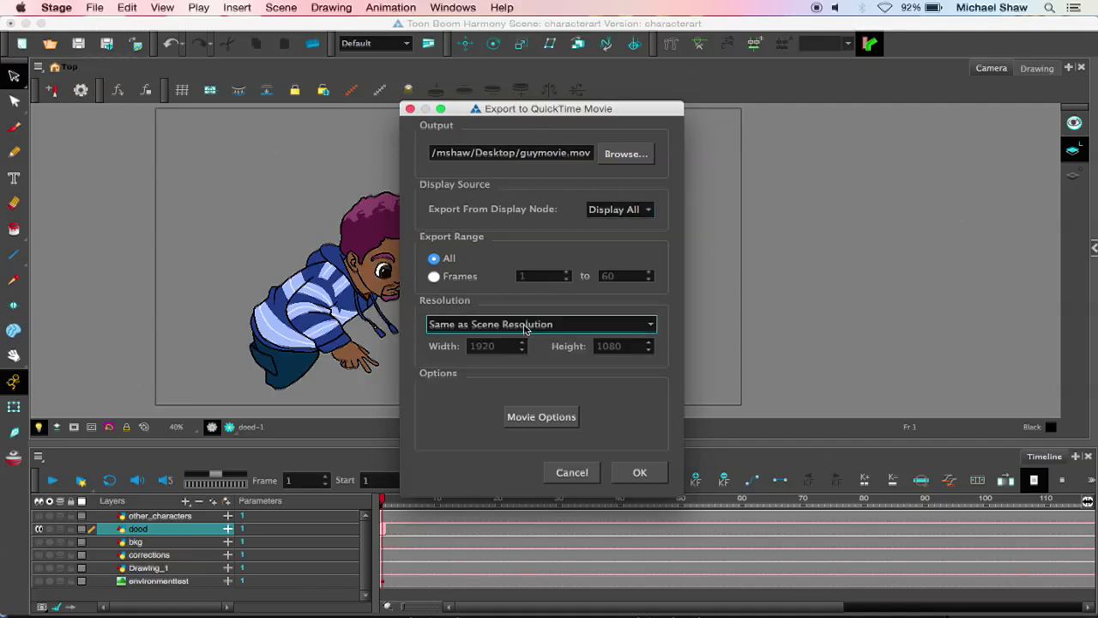
click(530, 418)
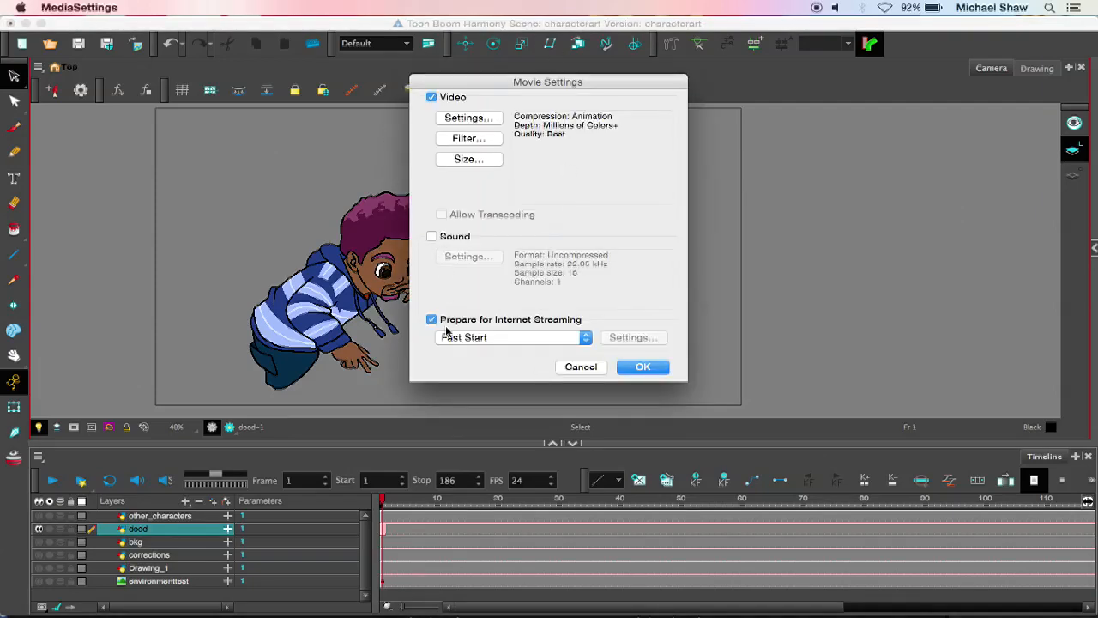
click(479, 121)
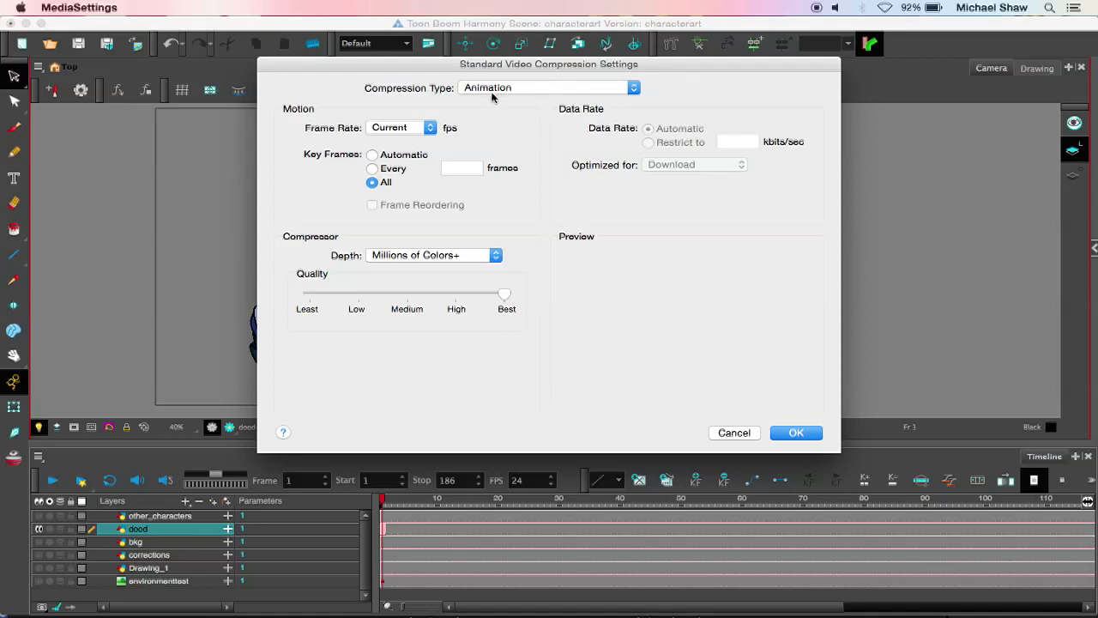
Step: Try the H.264 compression type and switch the compression back to Animation
click(493, 90)
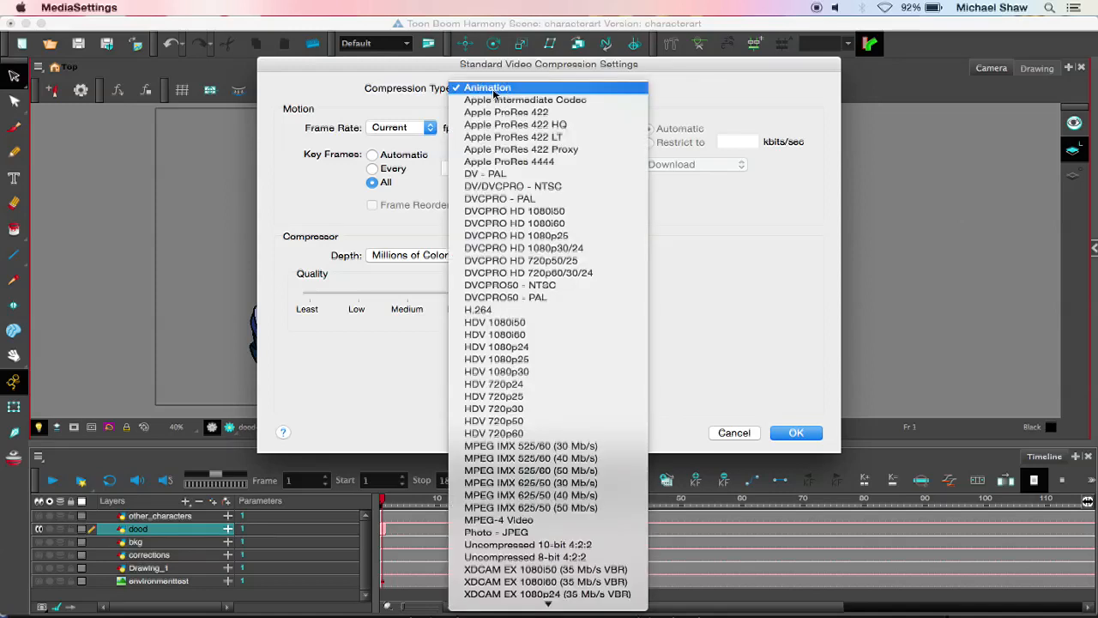
click(493, 312)
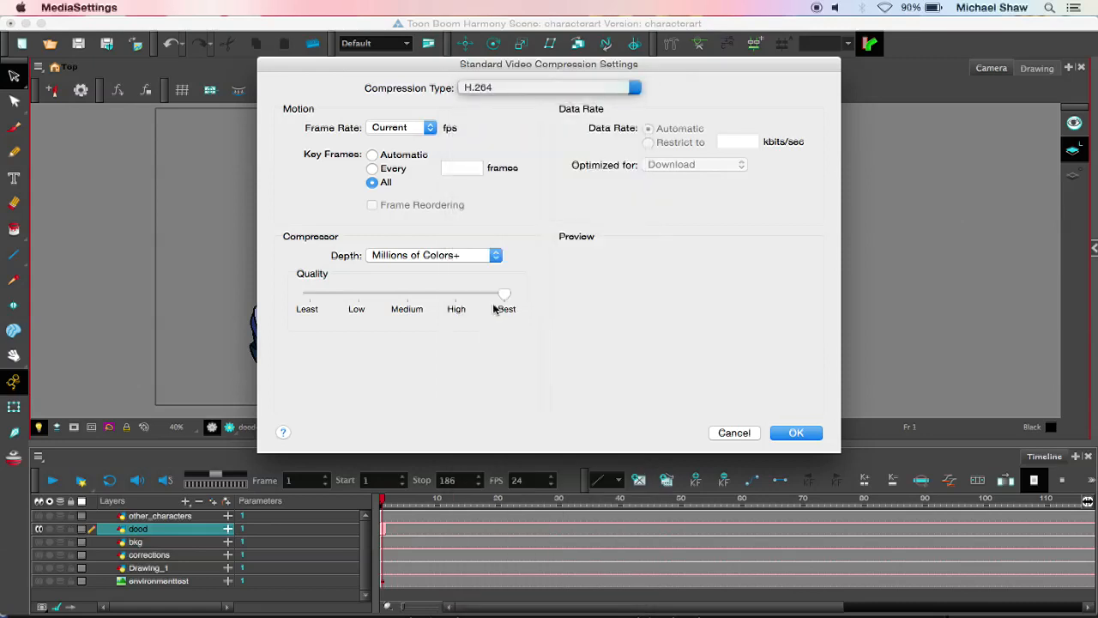
click(532, 87)
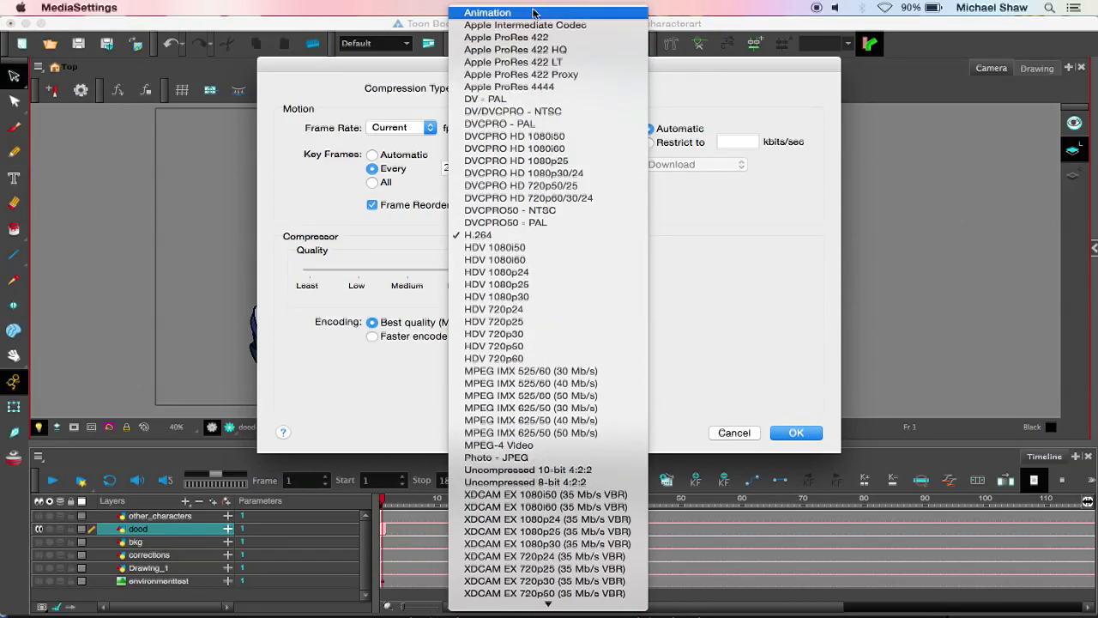
click(524, 13)
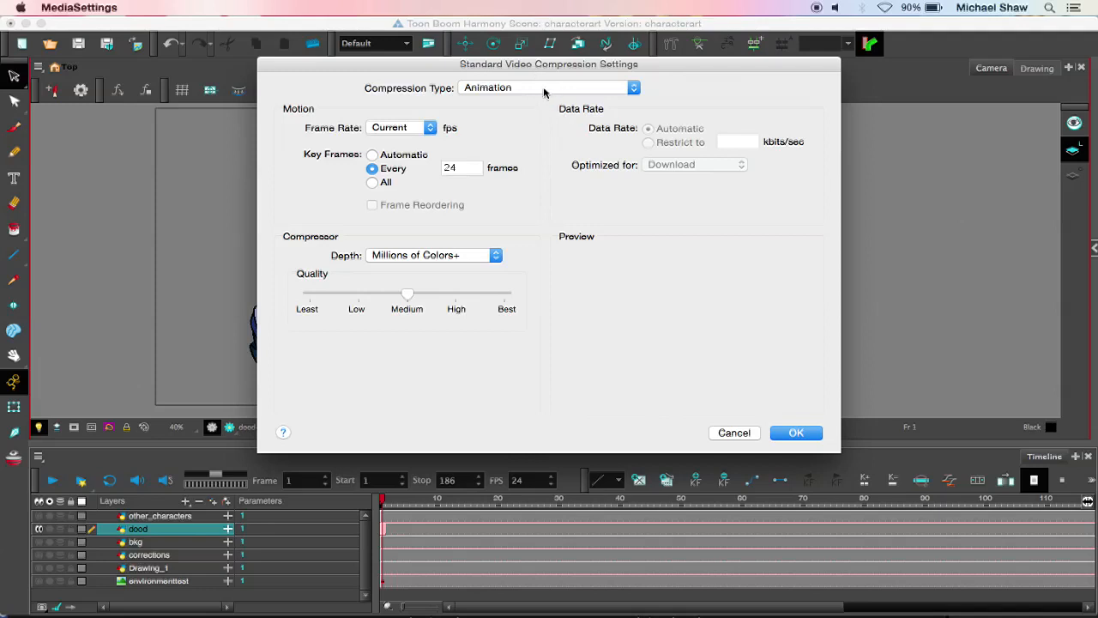
Step: Set the colour depth to Millions of Colors+ and the quality to Best, and accept the movie settings
click(459, 255)
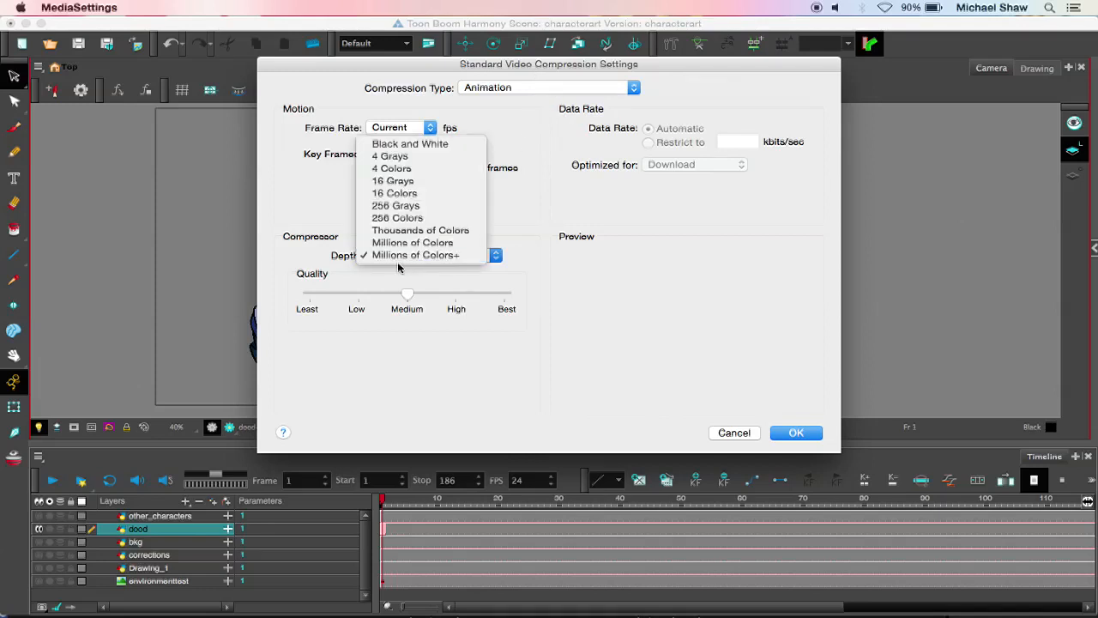
click(448, 243)
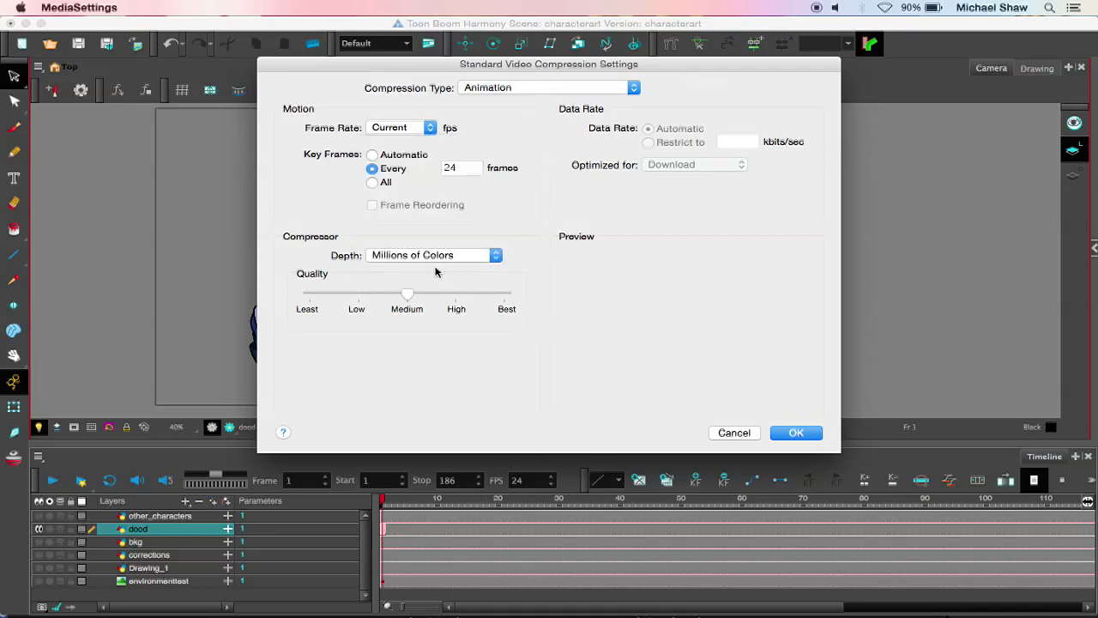
click(452, 256)
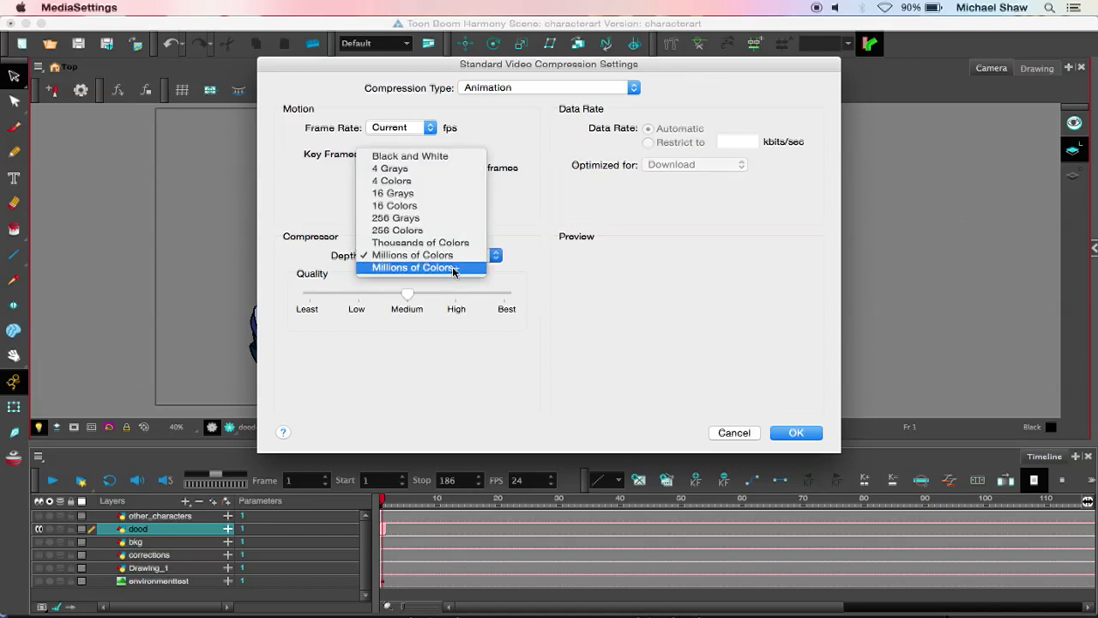
click(453, 268)
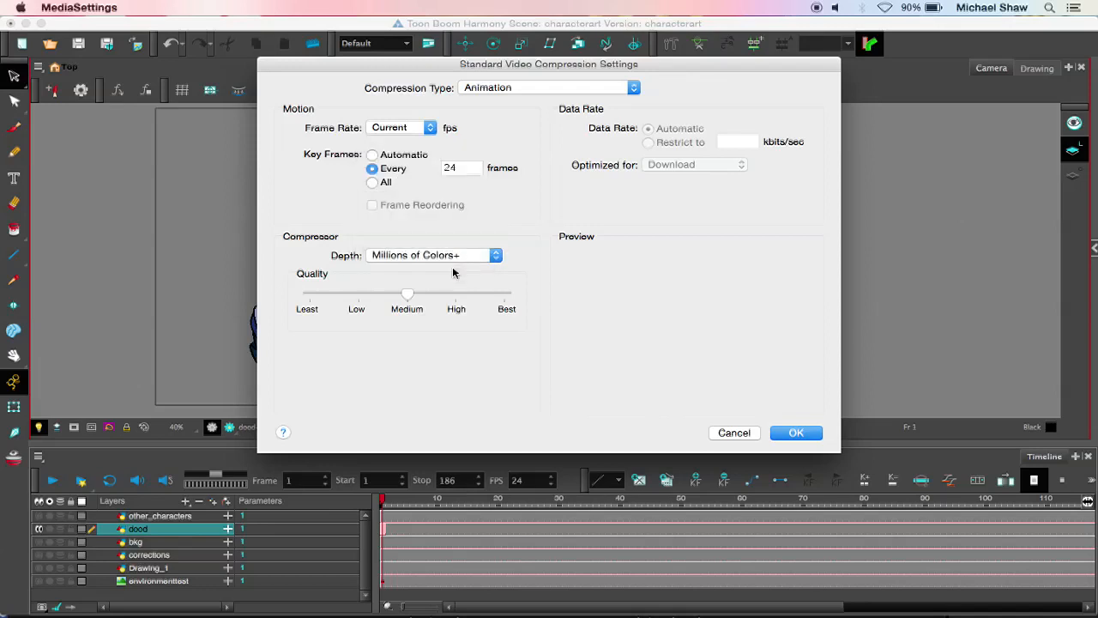
drag(409, 296, 520, 314)
click(794, 432)
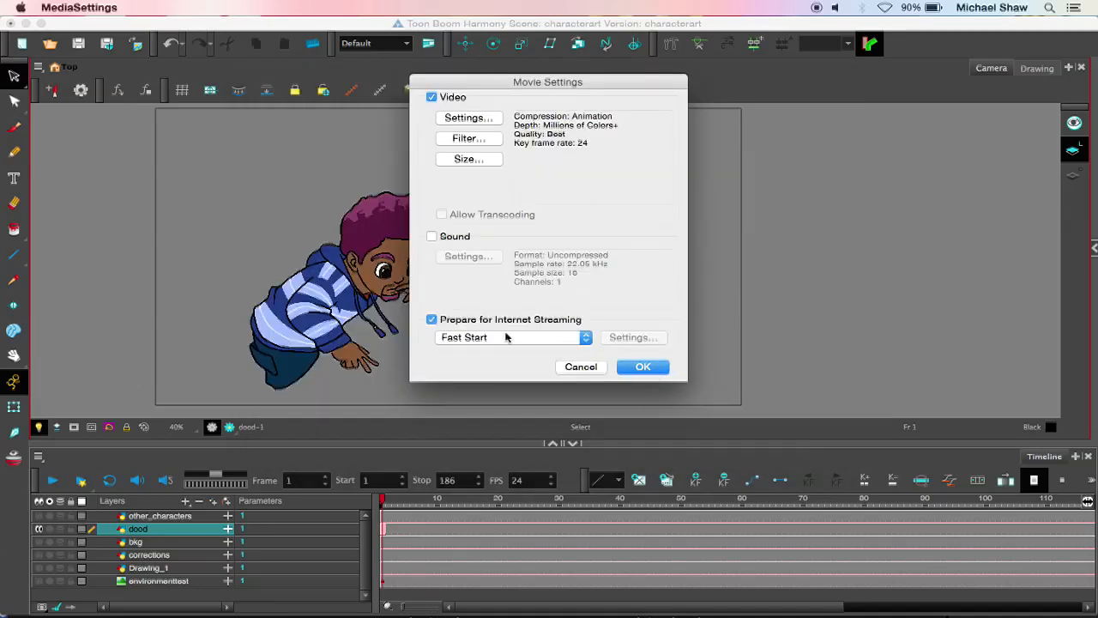
click(642, 367)
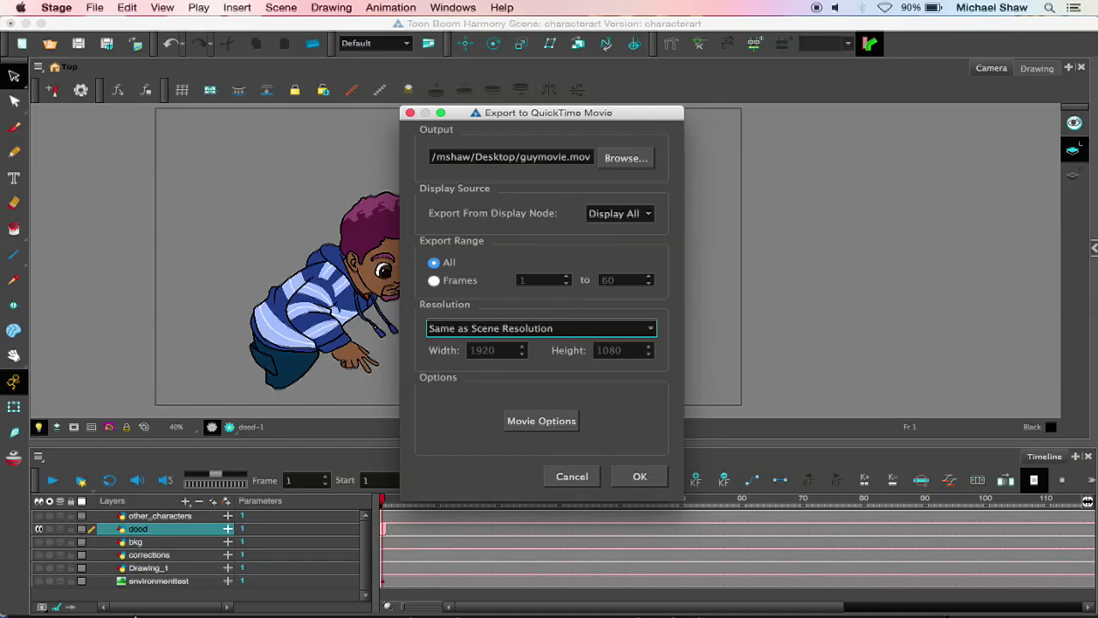
Step: Switch to Finder, open the exports folder inside gumballeffect and view the file info of dood.mov
click(26, 602)
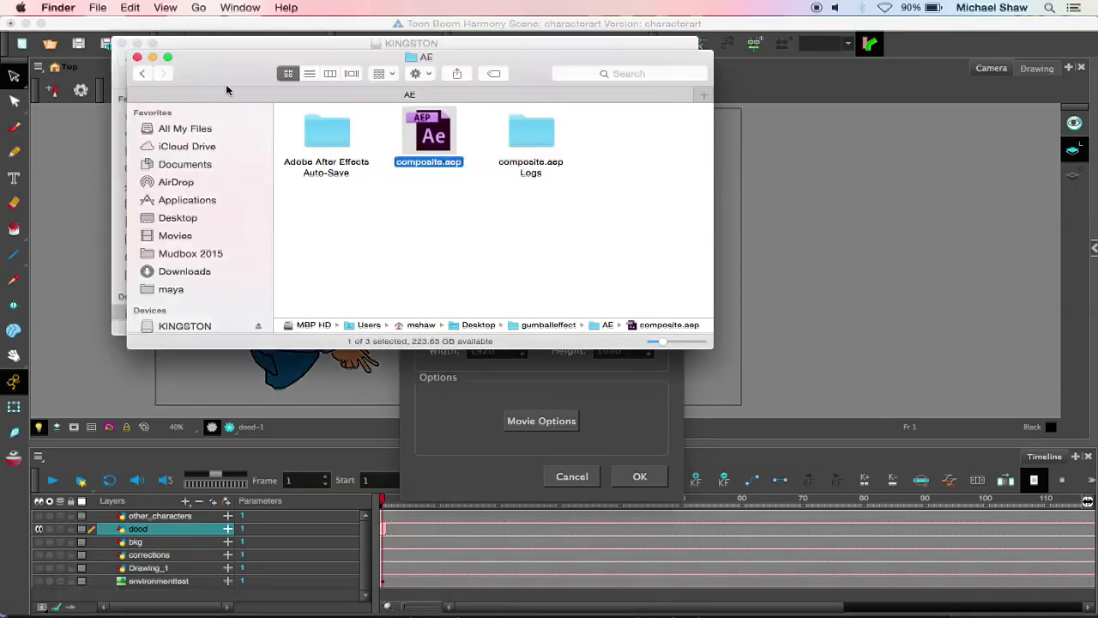
click(142, 76)
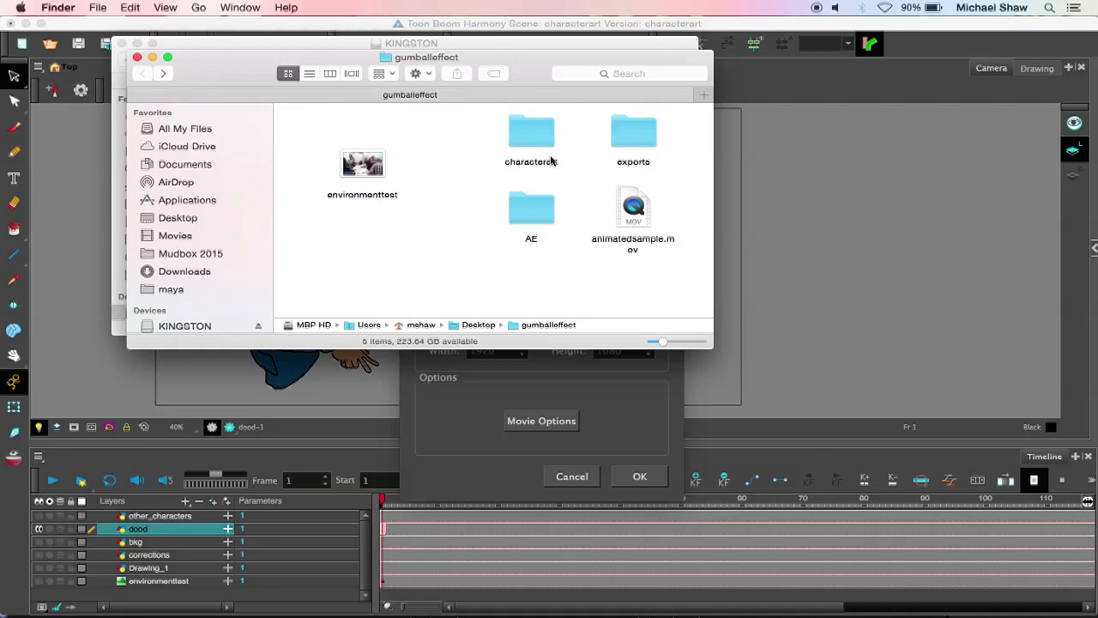
double_click(633, 130)
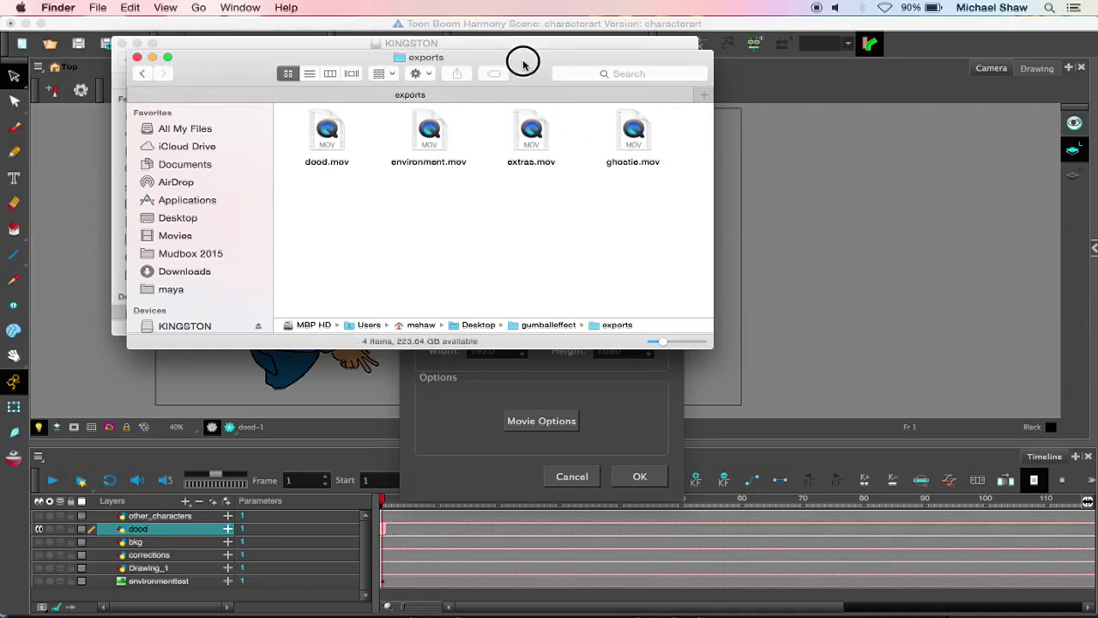
drag(521, 61, 466, 66)
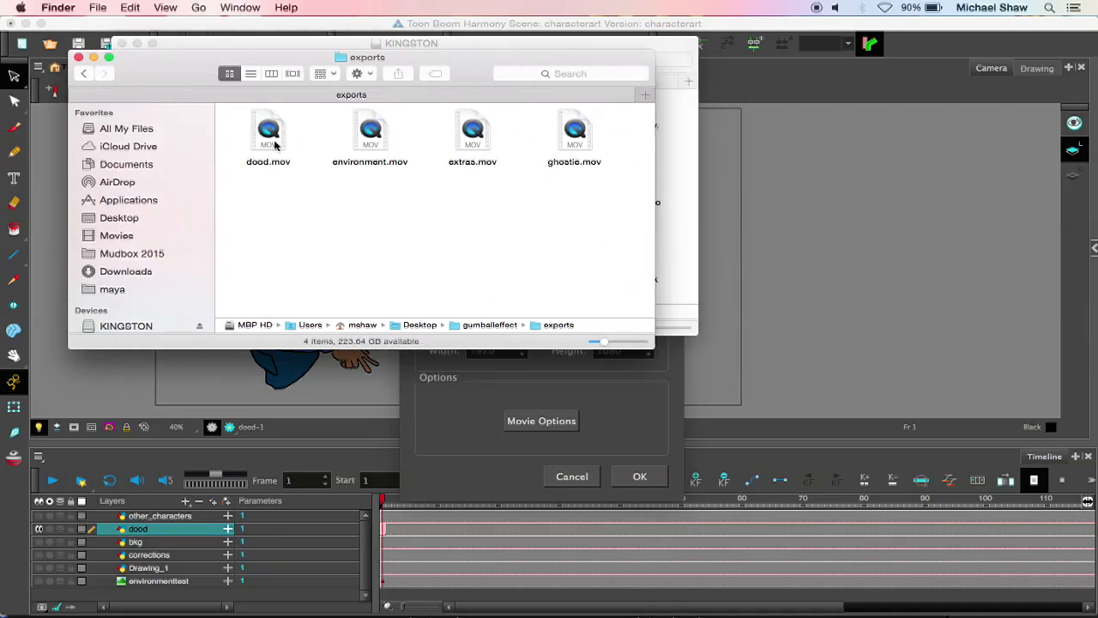
click(266, 145)
key(super+BackSpace)
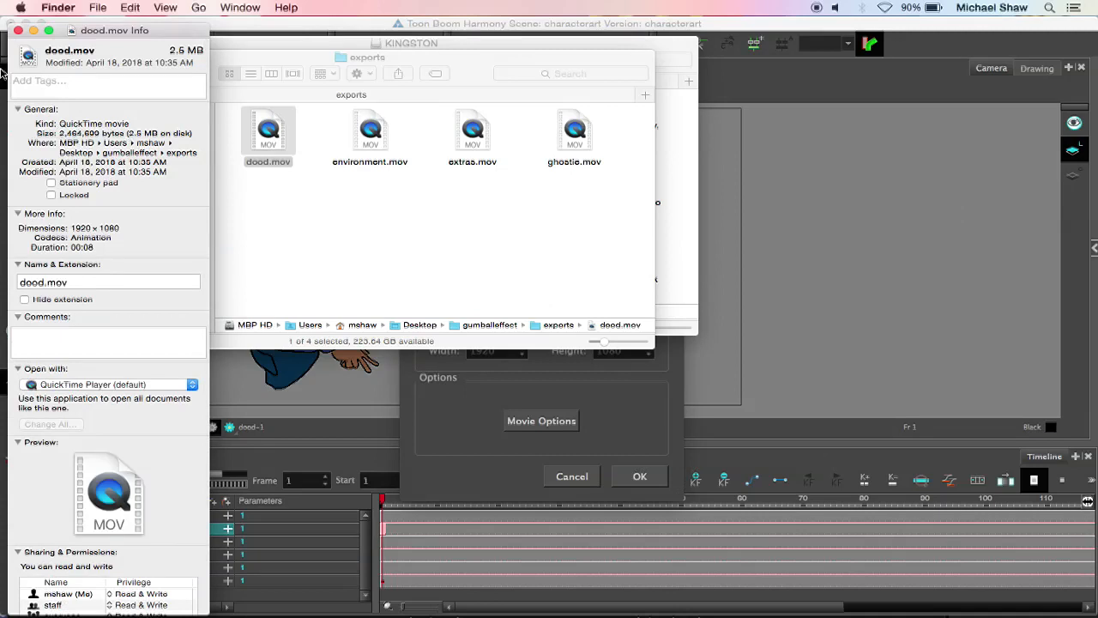
click(18, 30)
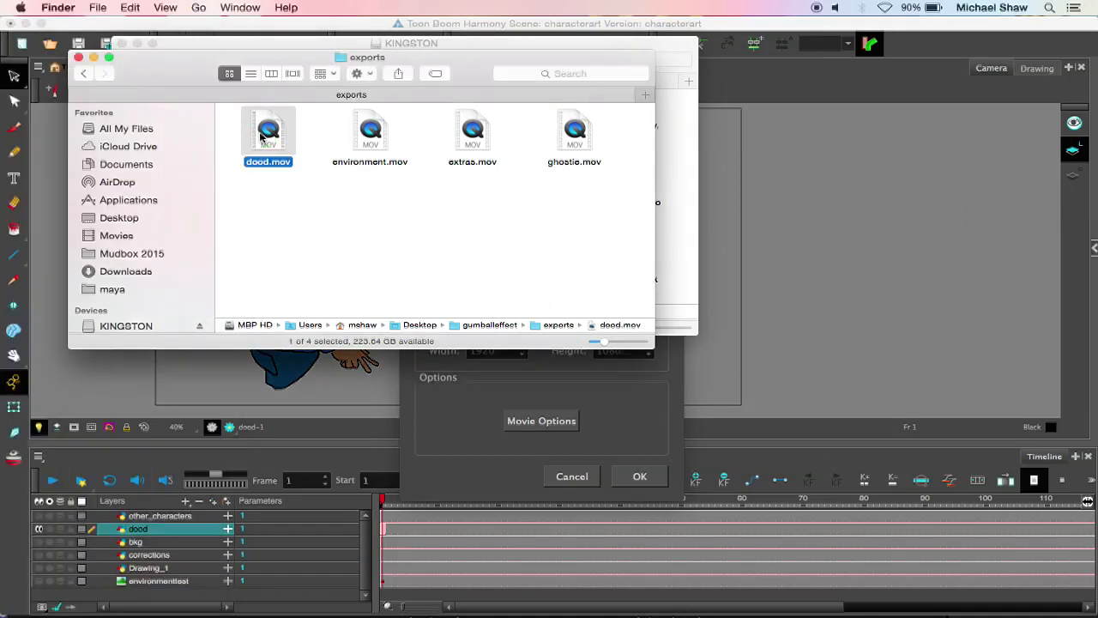
Step: Open dood.mov in MPEG Streamclip to check the exported character against its background, and close the viewer
right_click(261, 138)
mouse_move(412, 152)
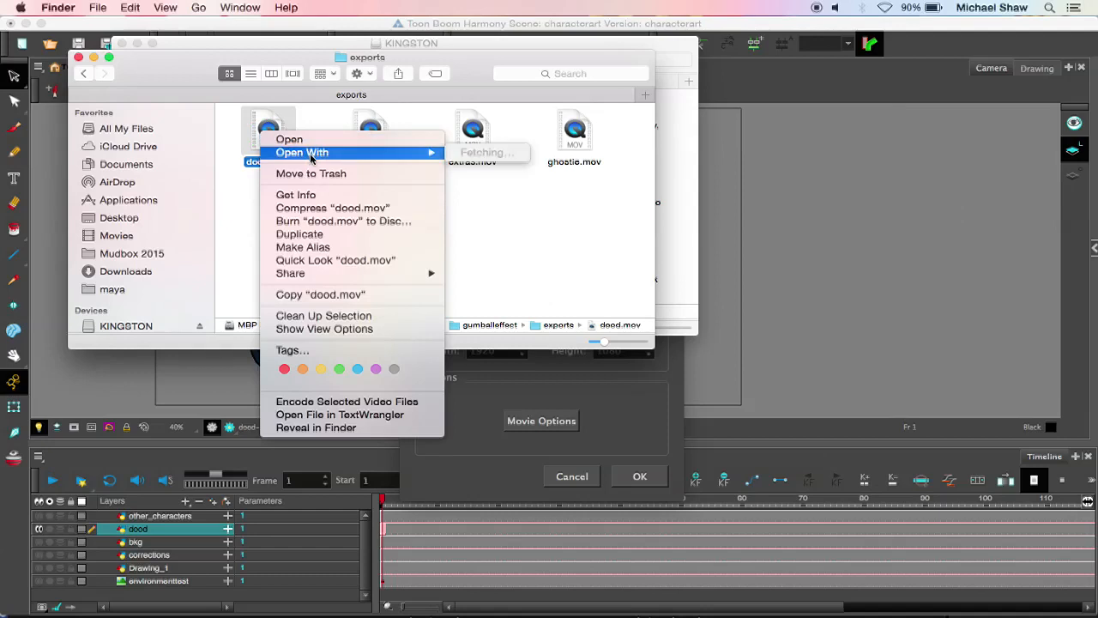
click(502, 249)
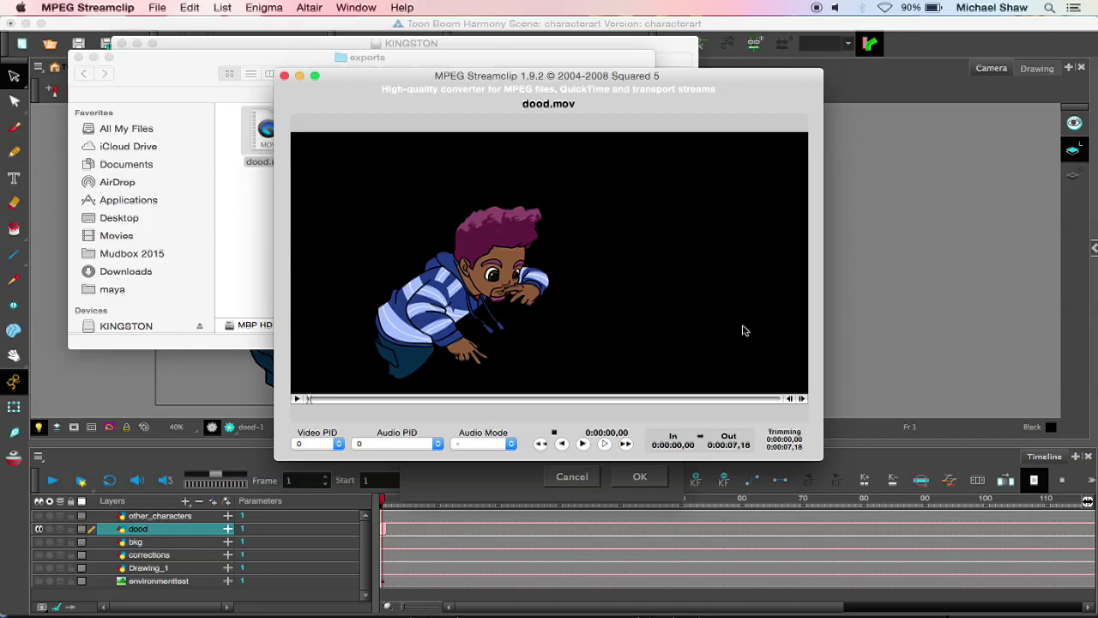
click(284, 75)
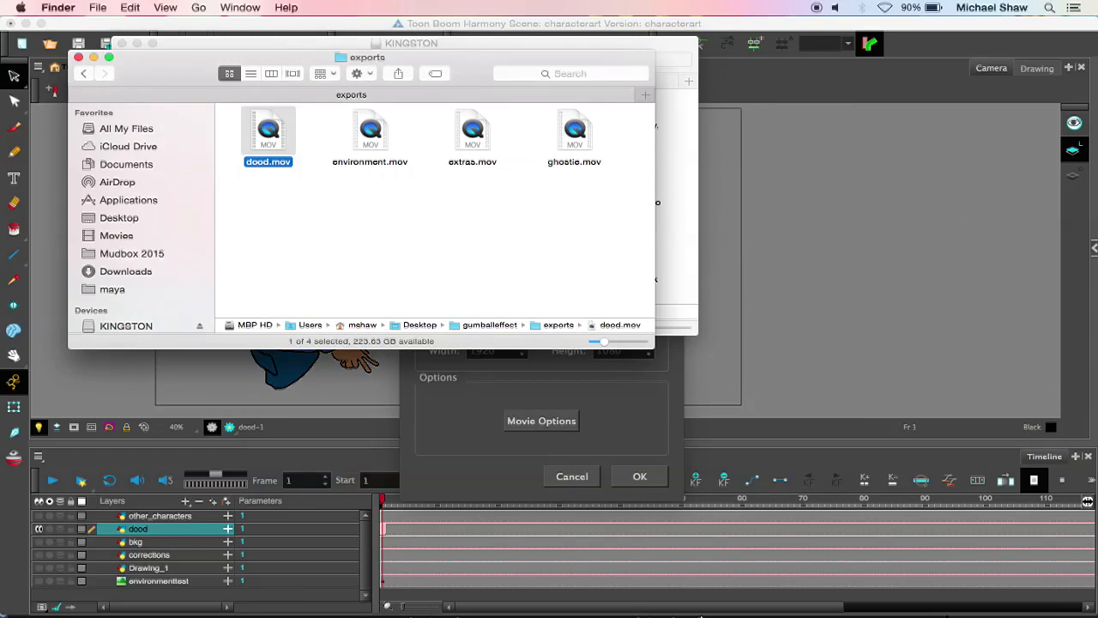
Step: Go back to the gumballeffect folder and preview the environmenttest image
mouse_move(699, 616)
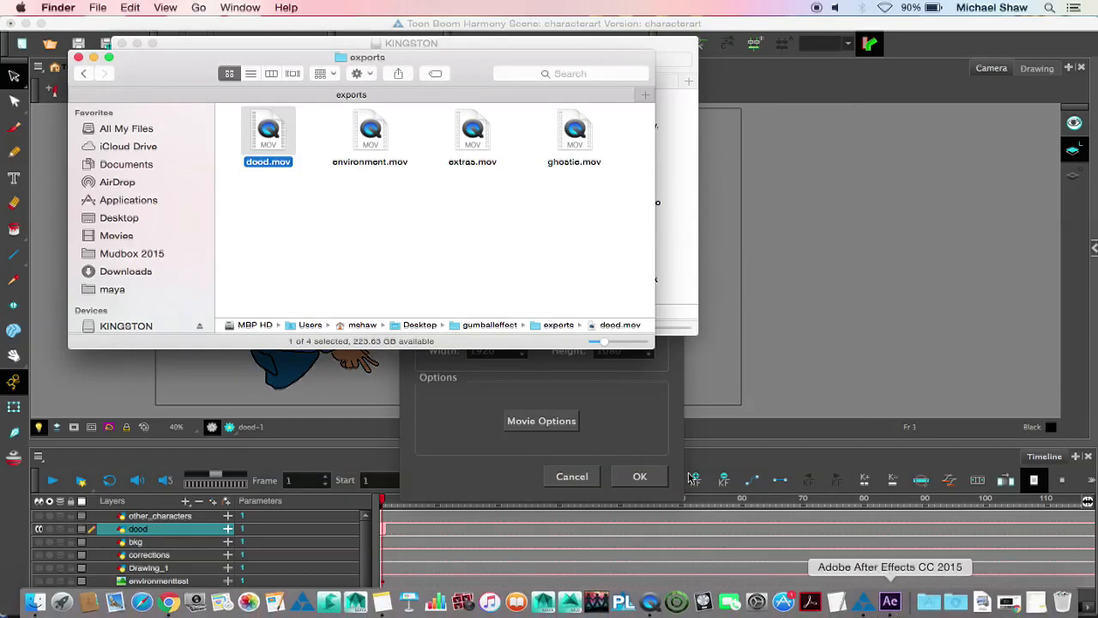
click(83, 73)
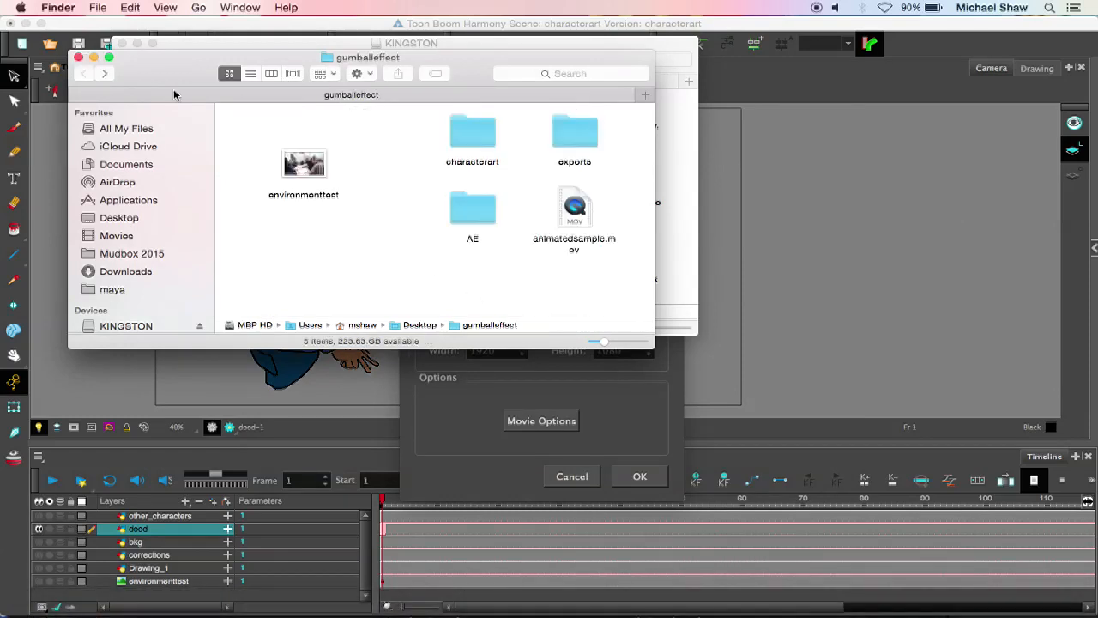
click(306, 180)
key(space)
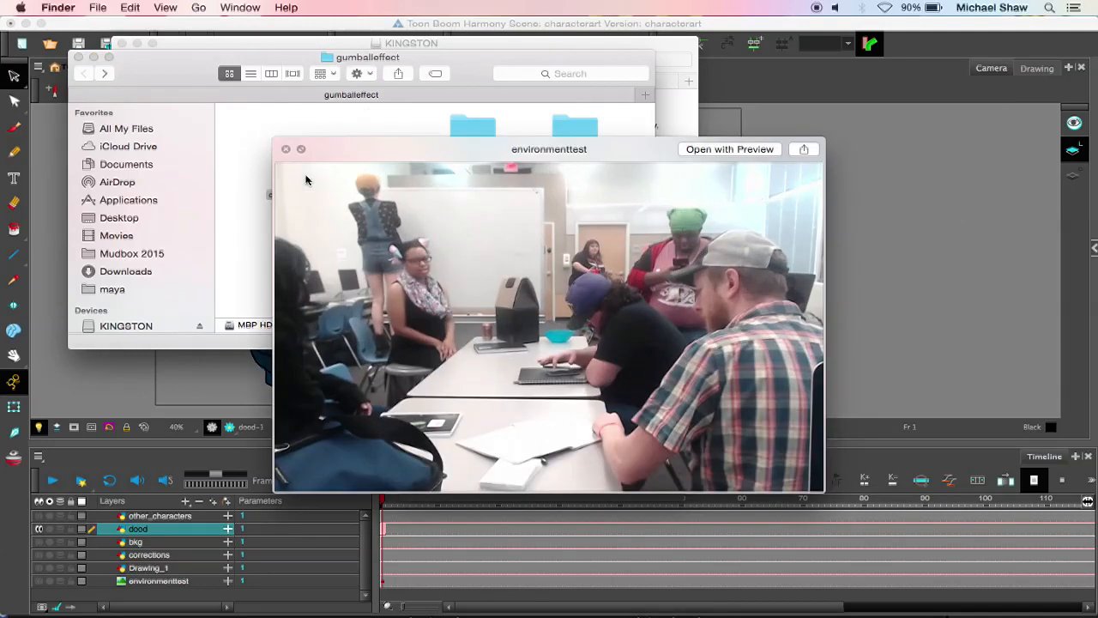
key(space)
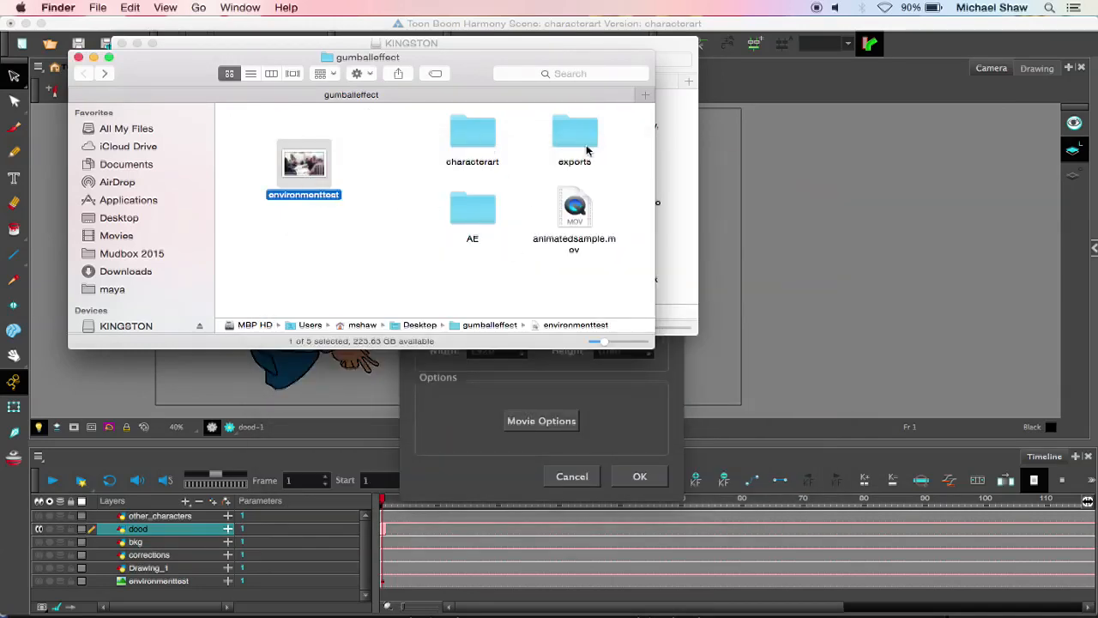
Step: Switch to After Effects with the composite.aep project
click(917, 600)
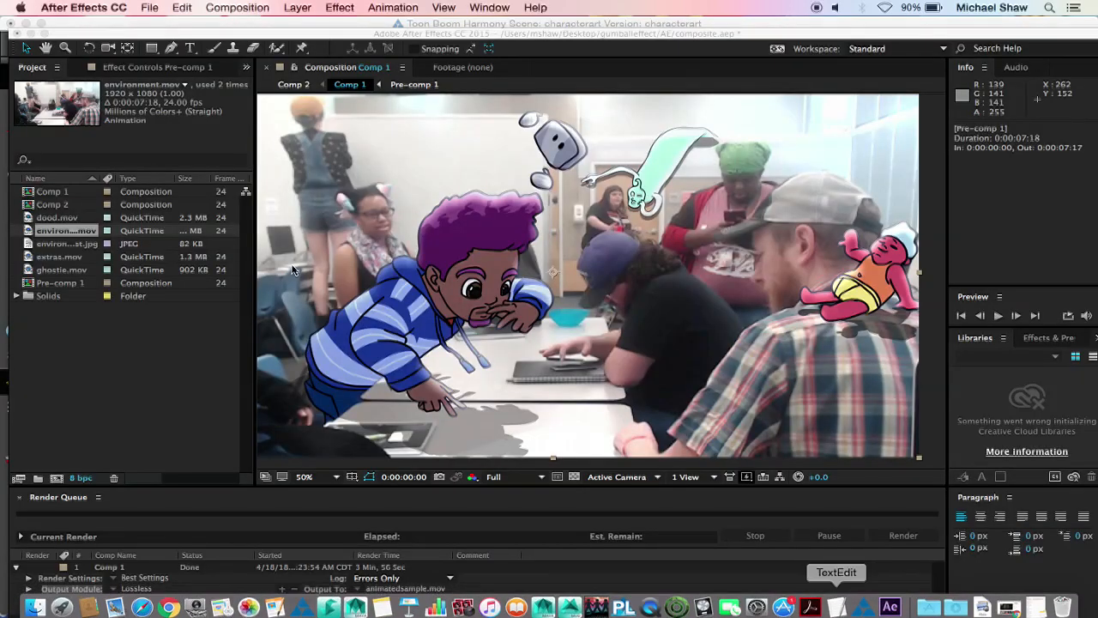
click(150, 7)
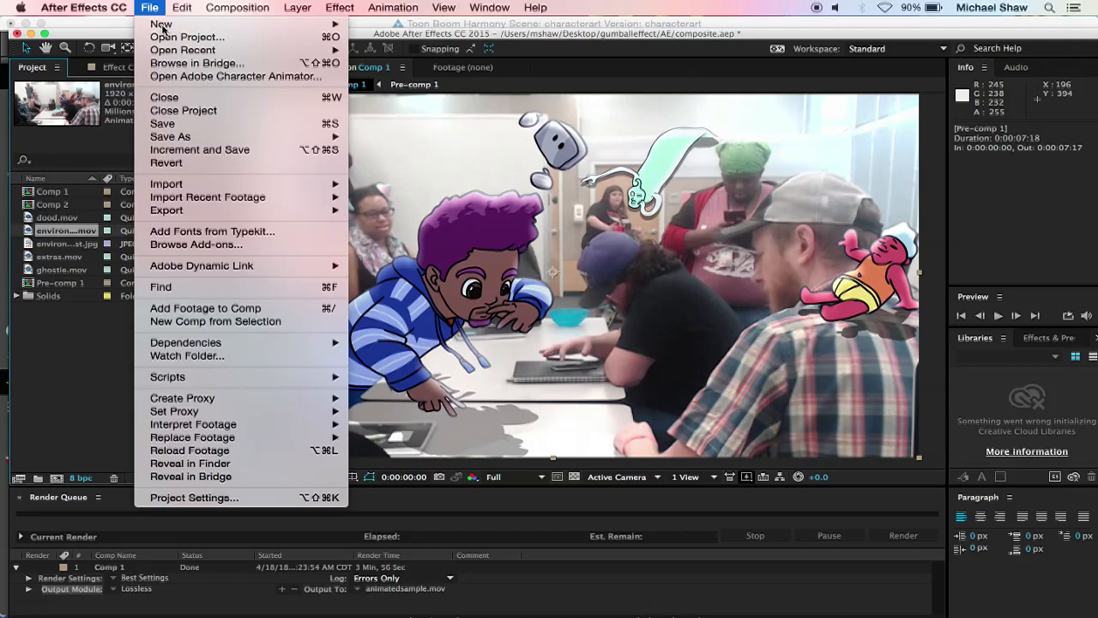
mouse_move(170, 31)
click(459, 28)
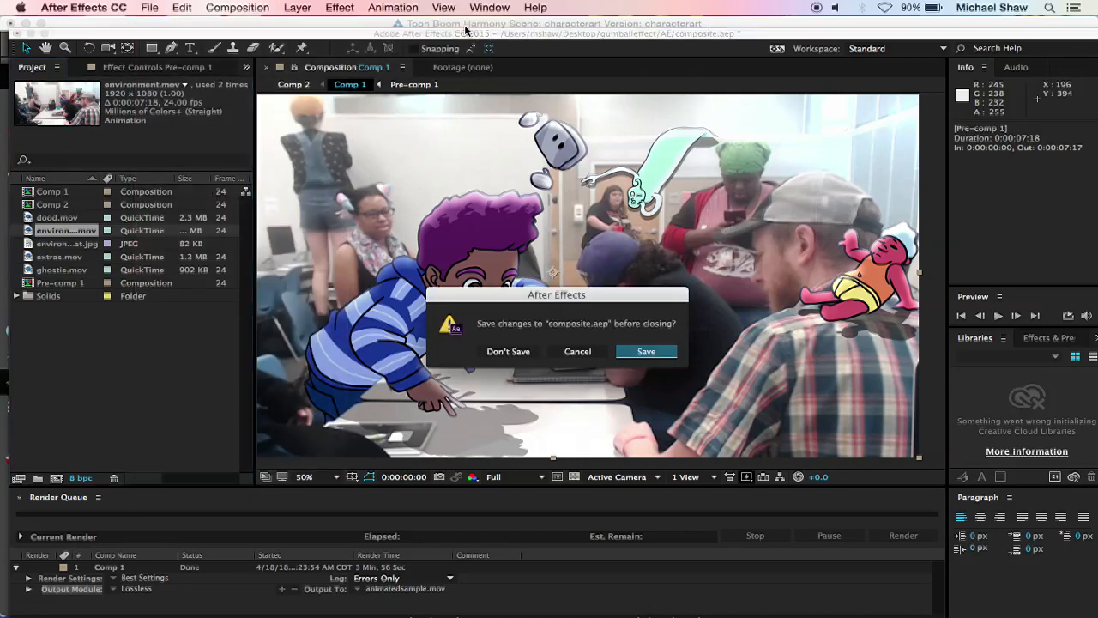
click(576, 352)
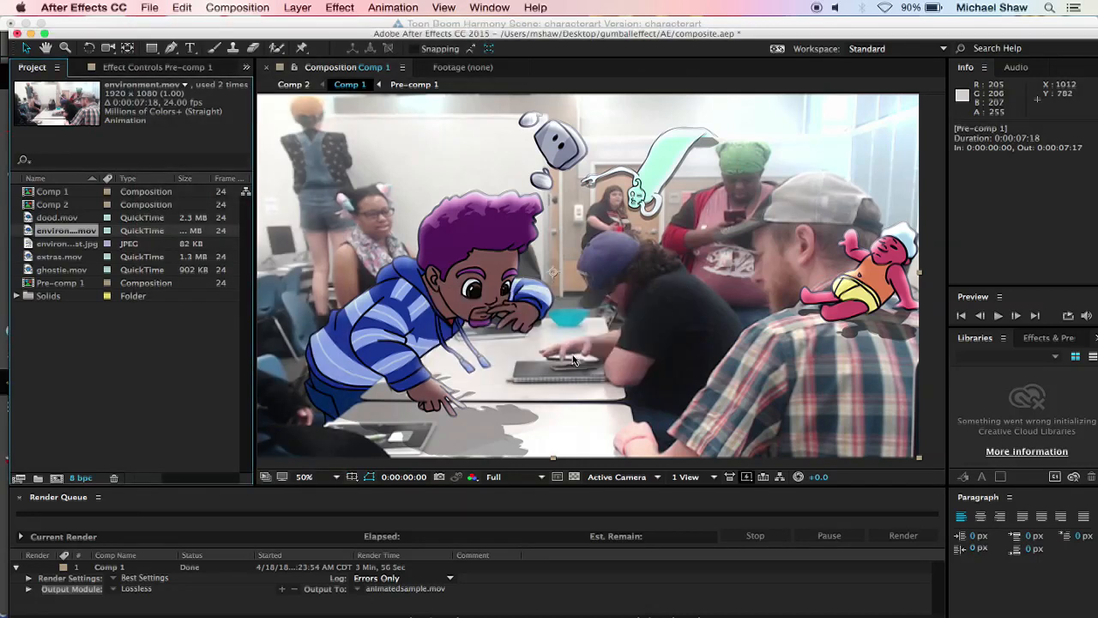
Step: Create a new project, discarding the unsaved changes to composite.aep
click(153, 7)
mouse_move(171, 24)
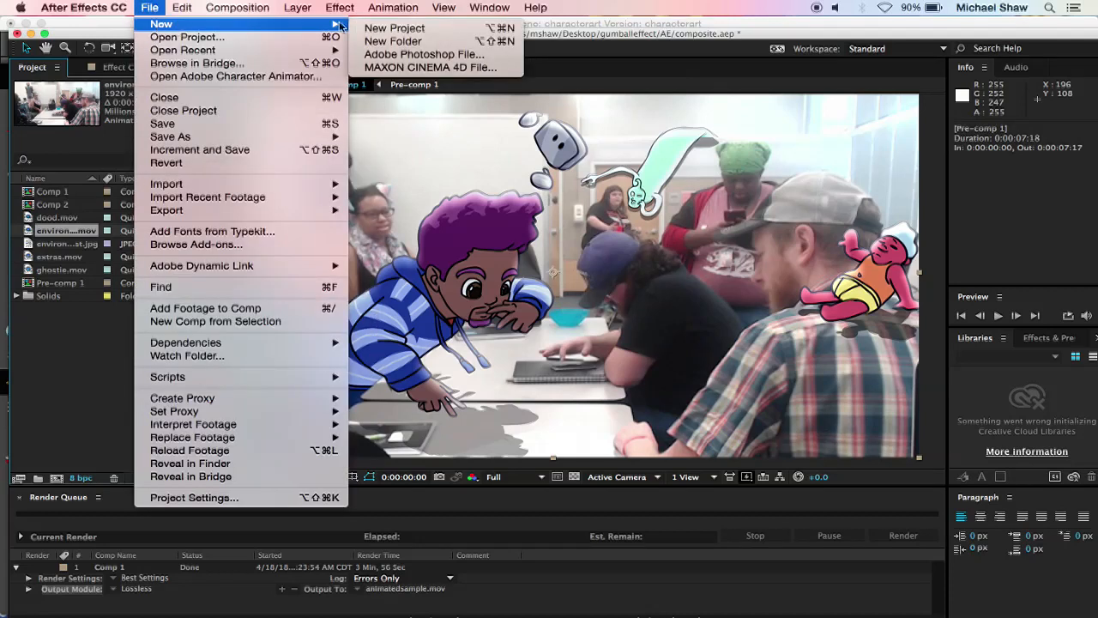
click(443, 30)
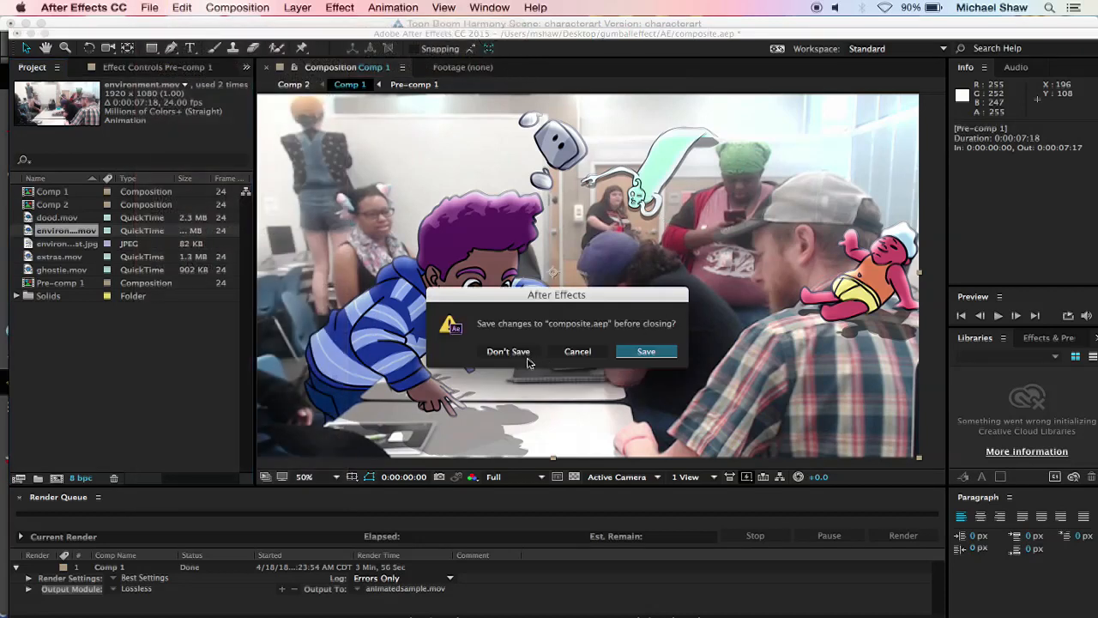
click(525, 351)
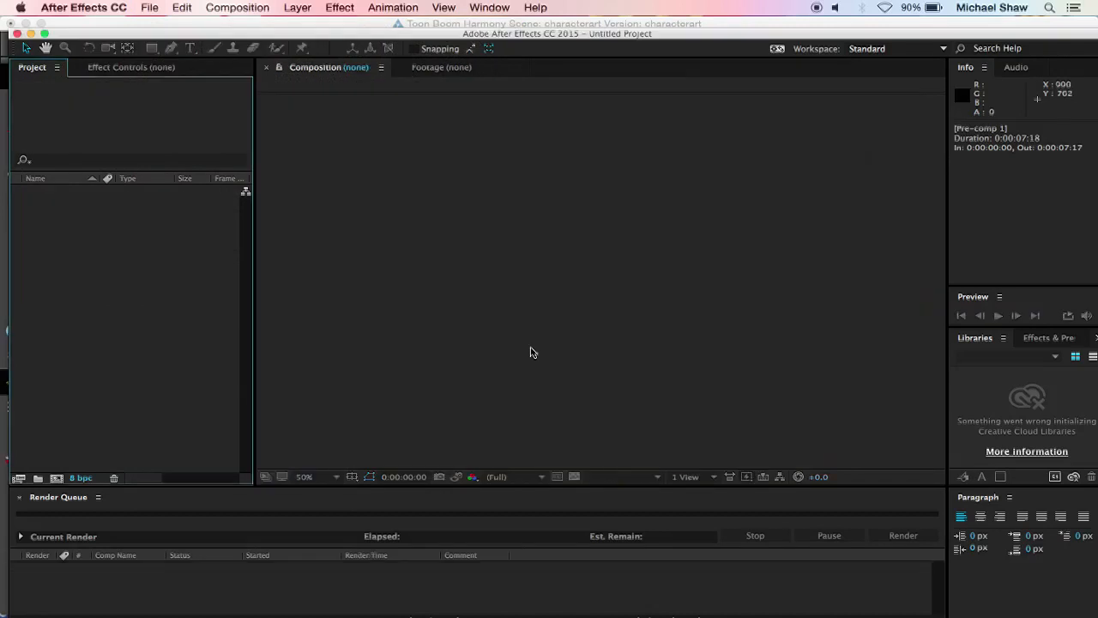
Step: Create a composition named gumballeffect with the HDTV 1080 24 preset and a duration of 0:00:05:00
click(135, 276)
right_click(90, 260)
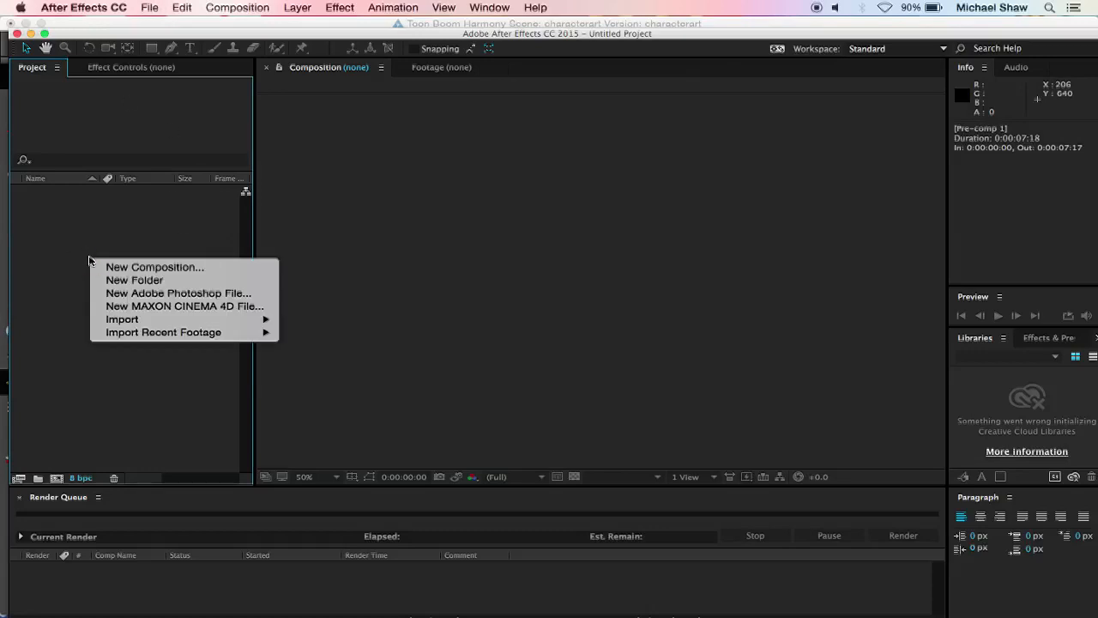
click(146, 268)
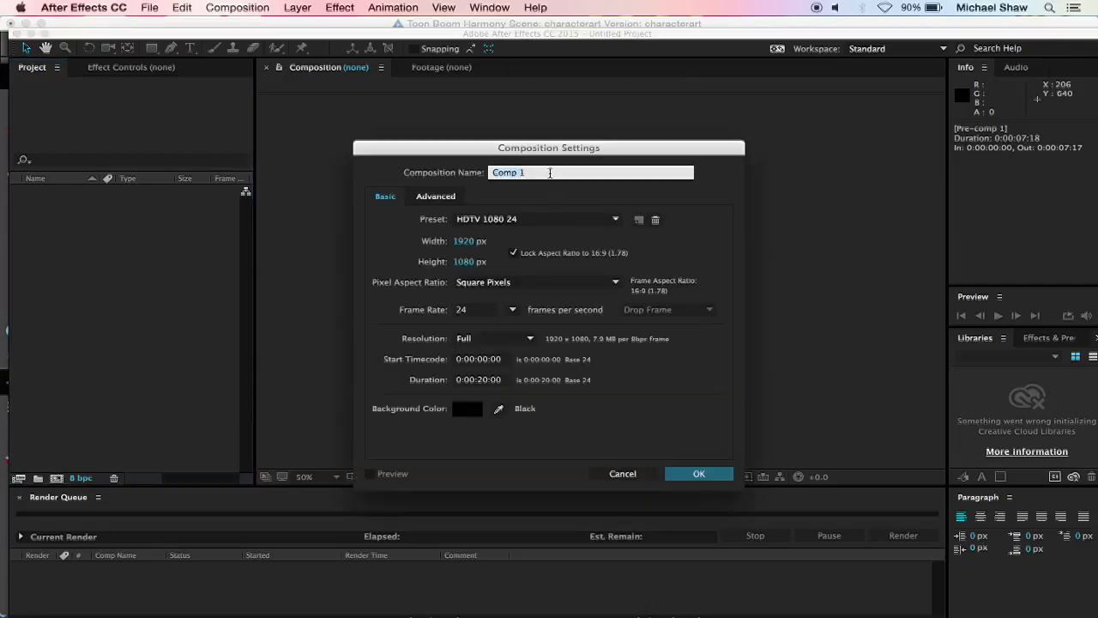
text(final)
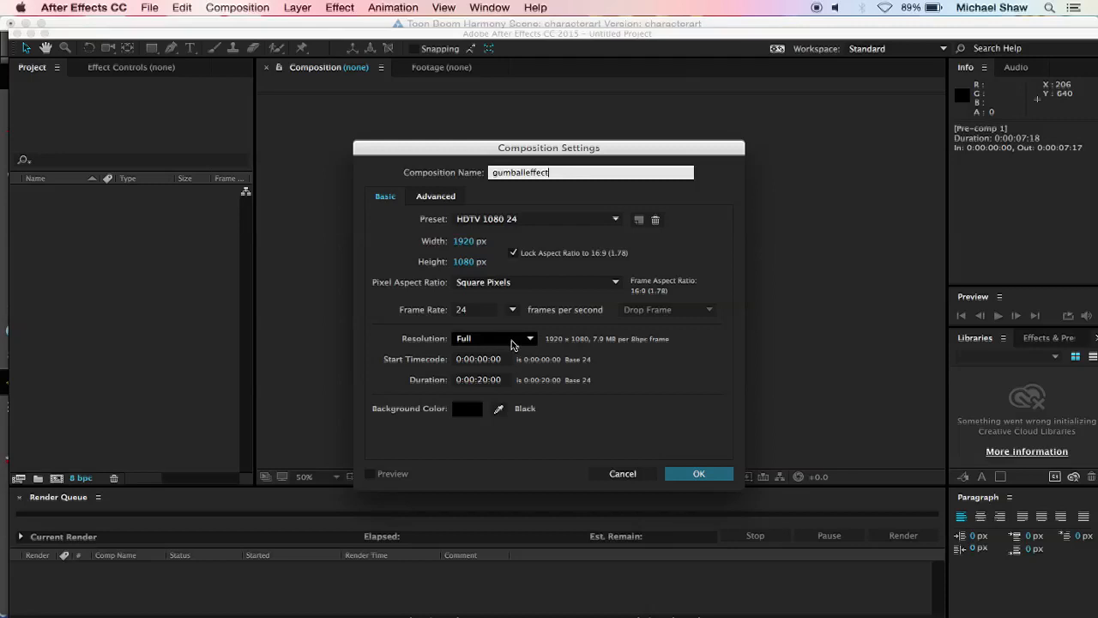
click(642, 314)
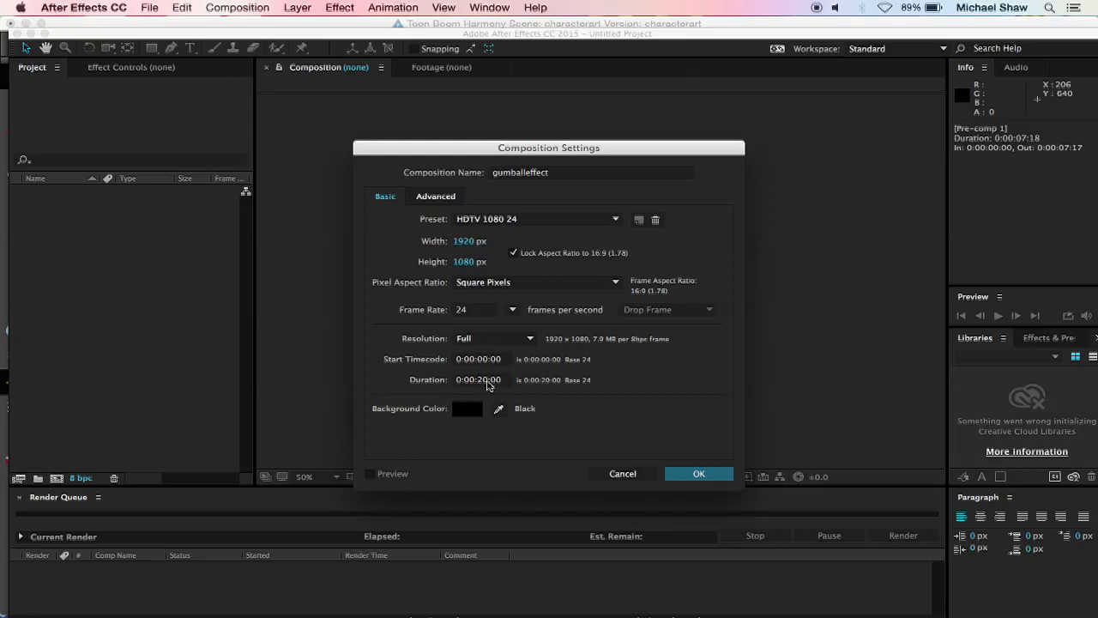
click(487, 383)
drag(487, 379, 478, 380)
text(0)
click(680, 473)
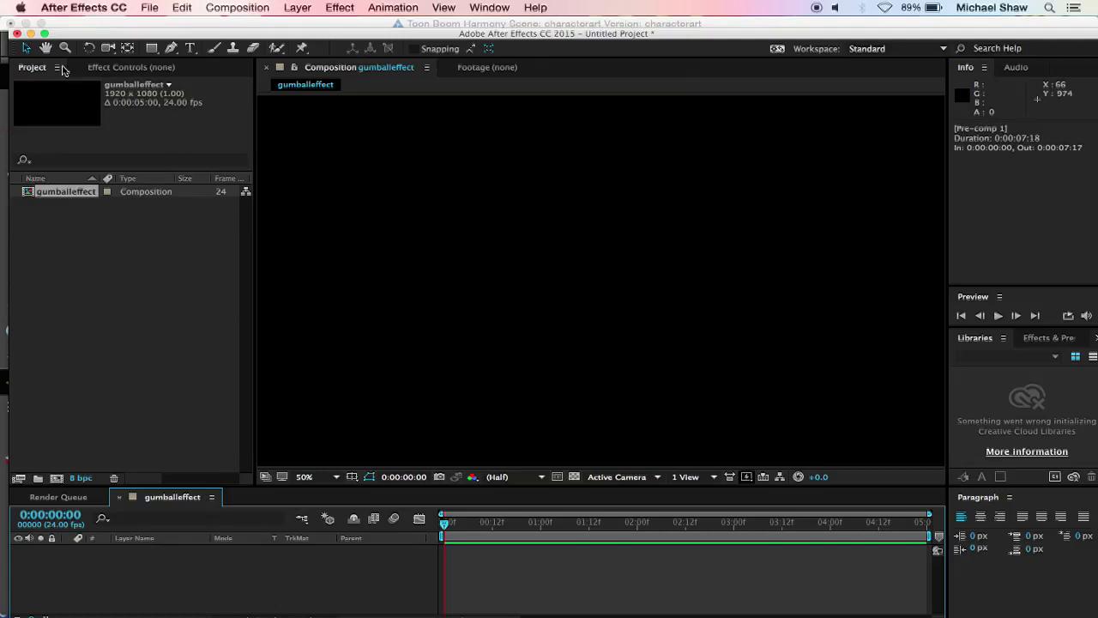
Step: Import dood.mov, environment.mov, extras.mov and ghostie.mov as footage from the exports folder inside gumballeffect on the Desktop
right_click(131, 286)
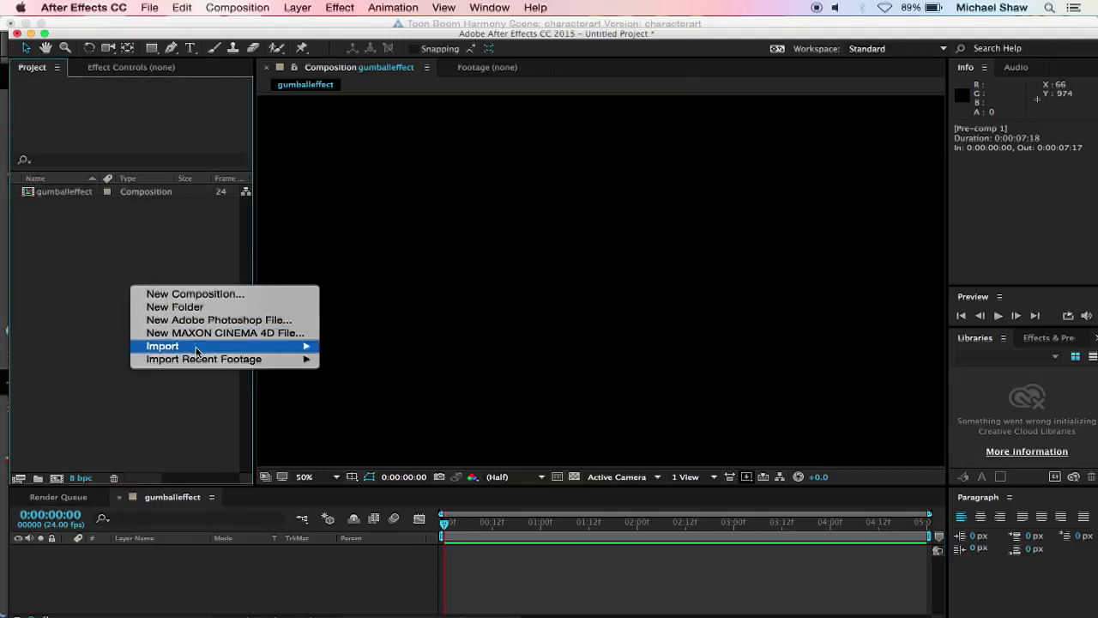
mouse_move(199, 347)
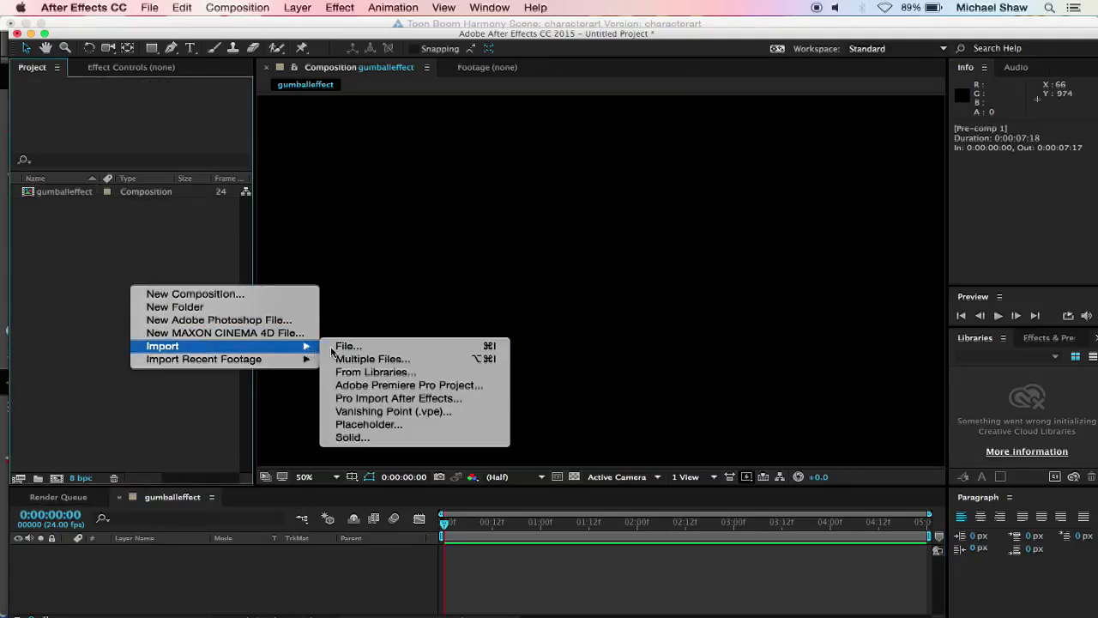
click(357, 360)
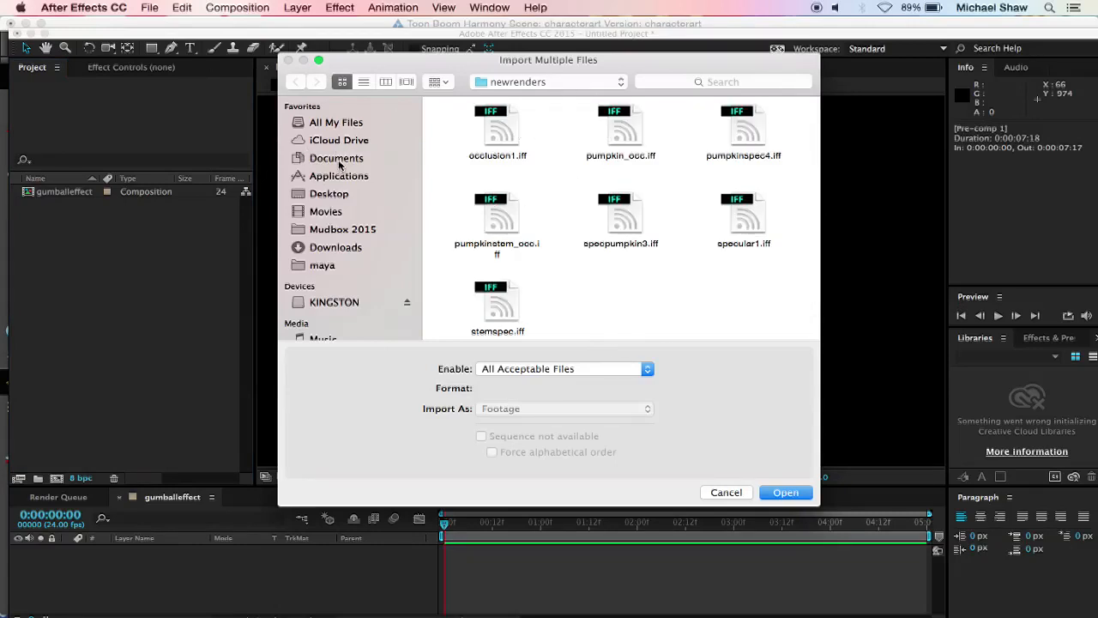
click(327, 198)
double_click(561, 133)
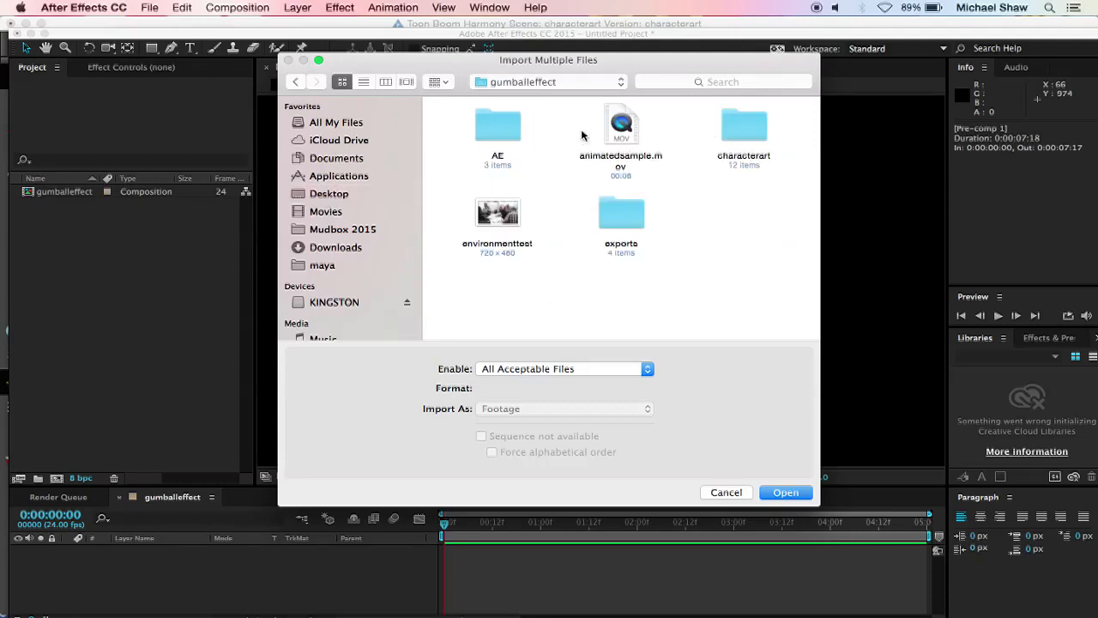
double_click(622, 214)
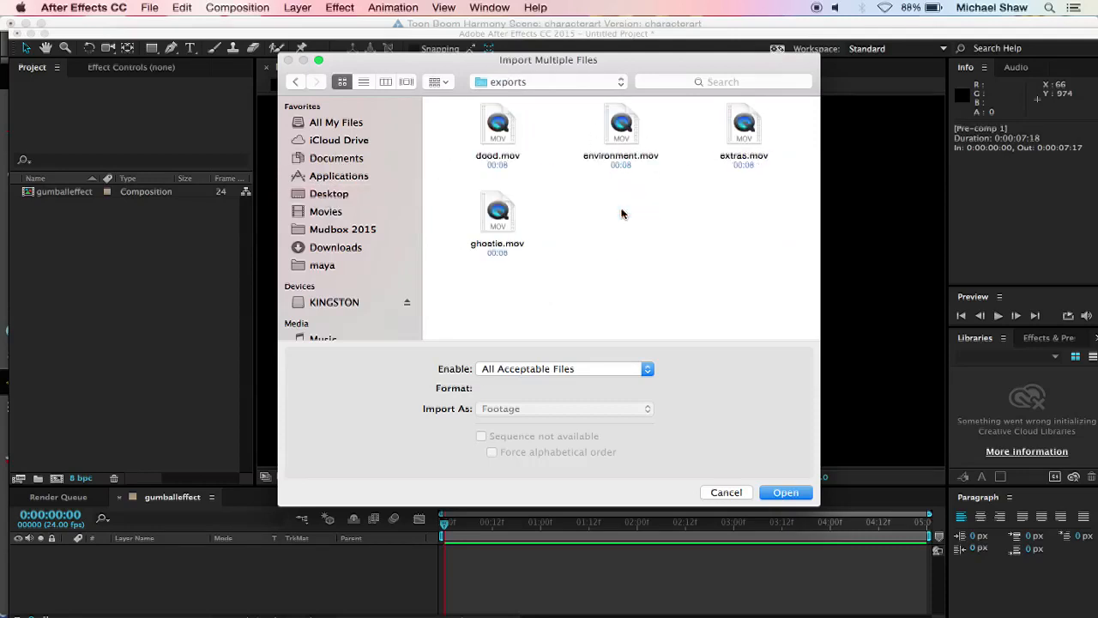
drag(465, 125, 769, 259)
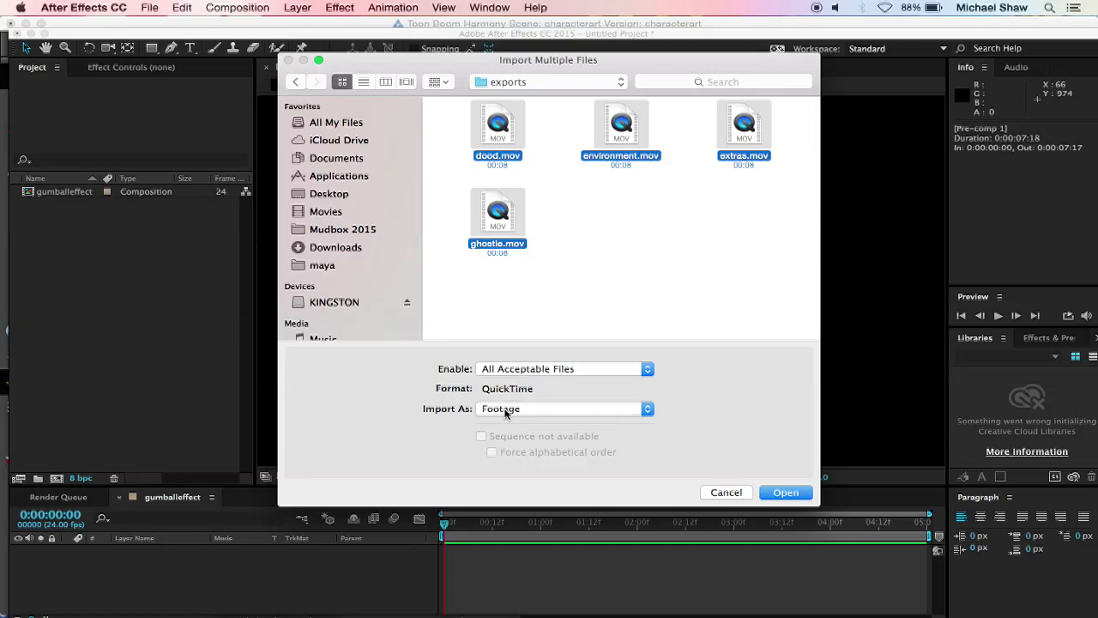
click(785, 493)
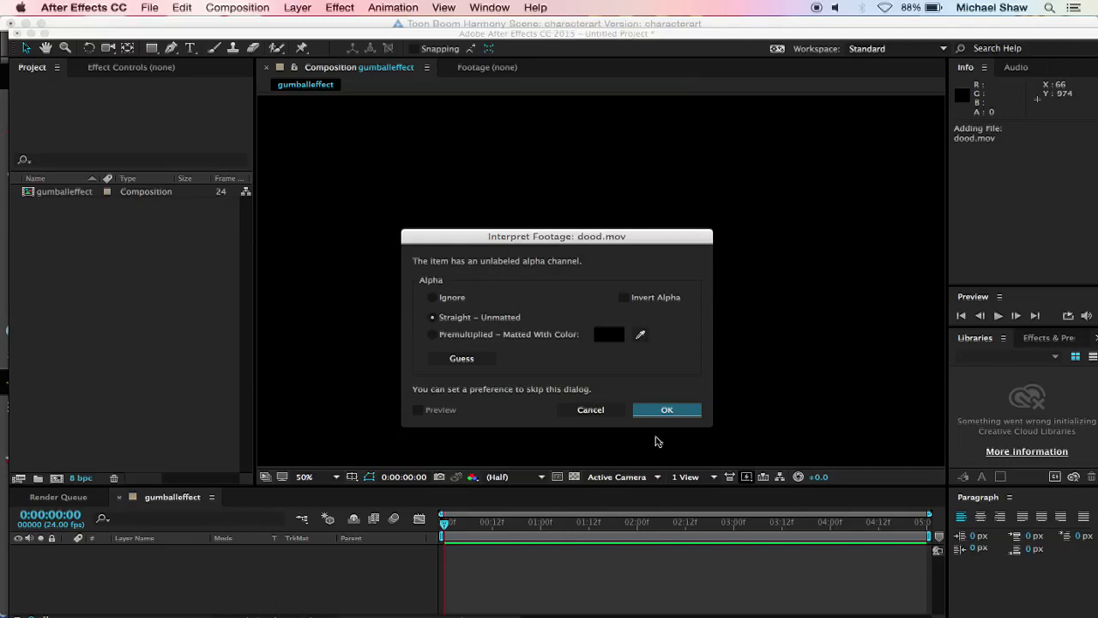
Step: Interpret the alpha channel of all four imported movies as Straight - Unmatted
click(695, 411)
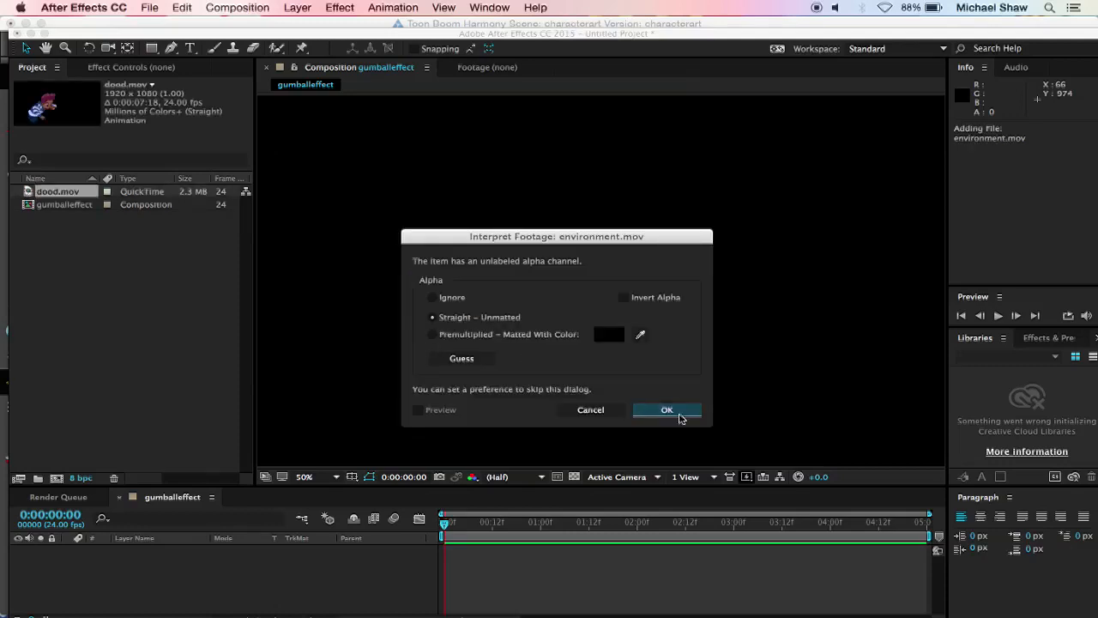
click(678, 414)
click(678, 414)
click(679, 414)
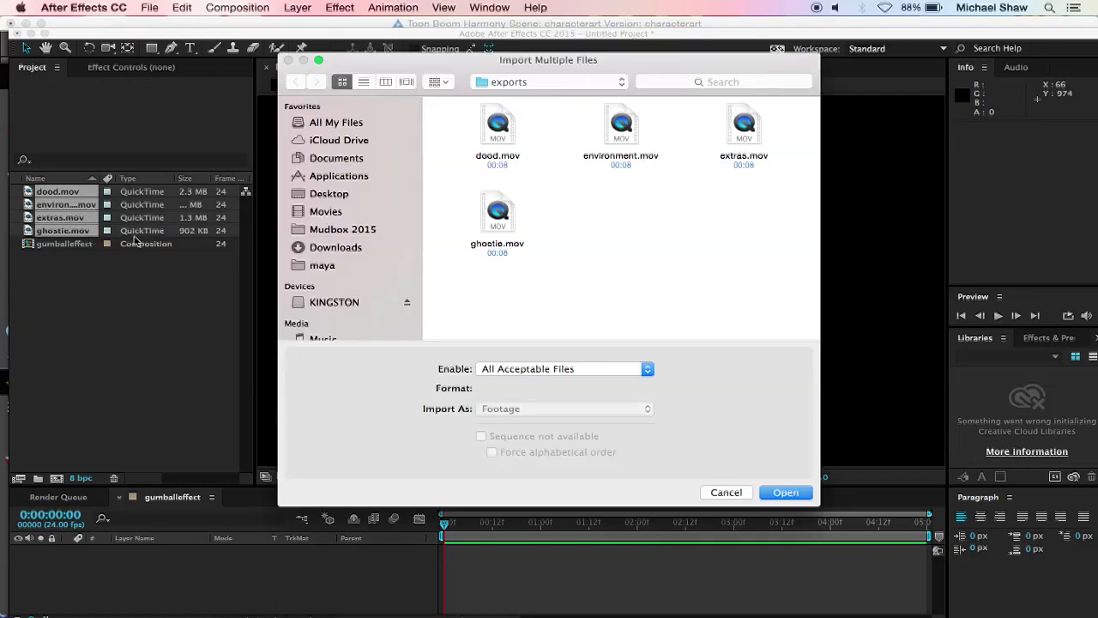
Step: Import the environmenttest JPEG from the gumballeffect folder and finish importing files
click(506, 83)
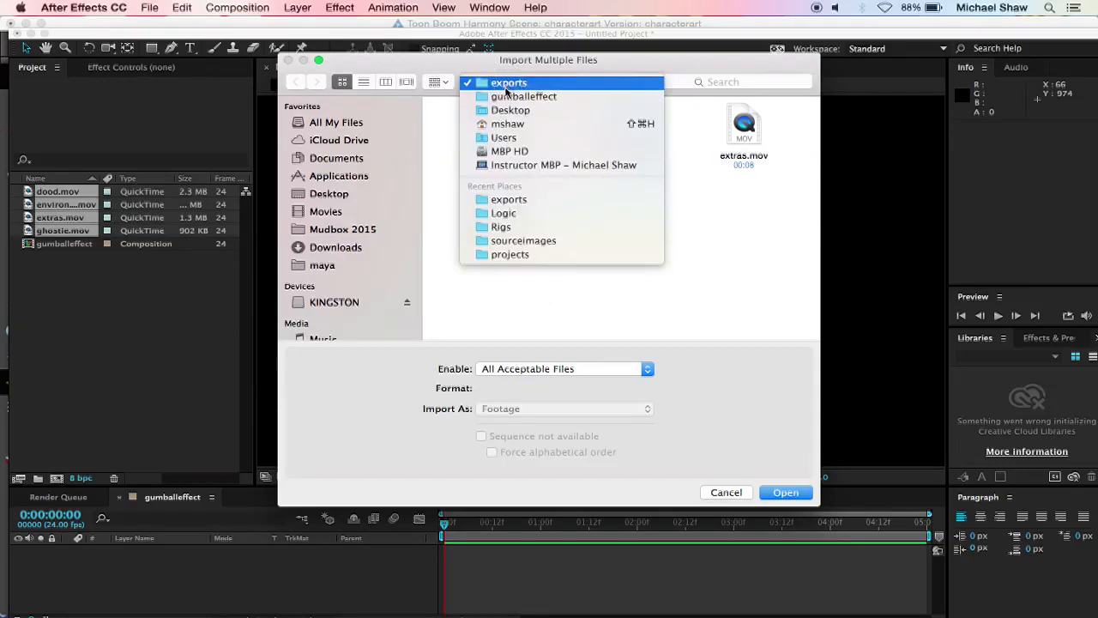
click(515, 97)
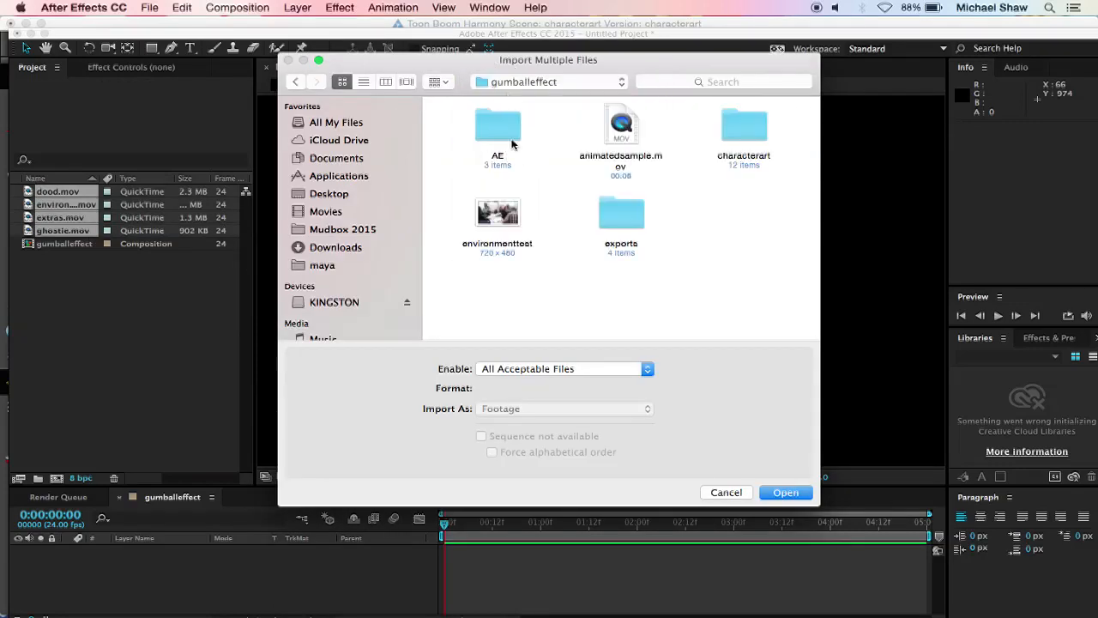
click(500, 214)
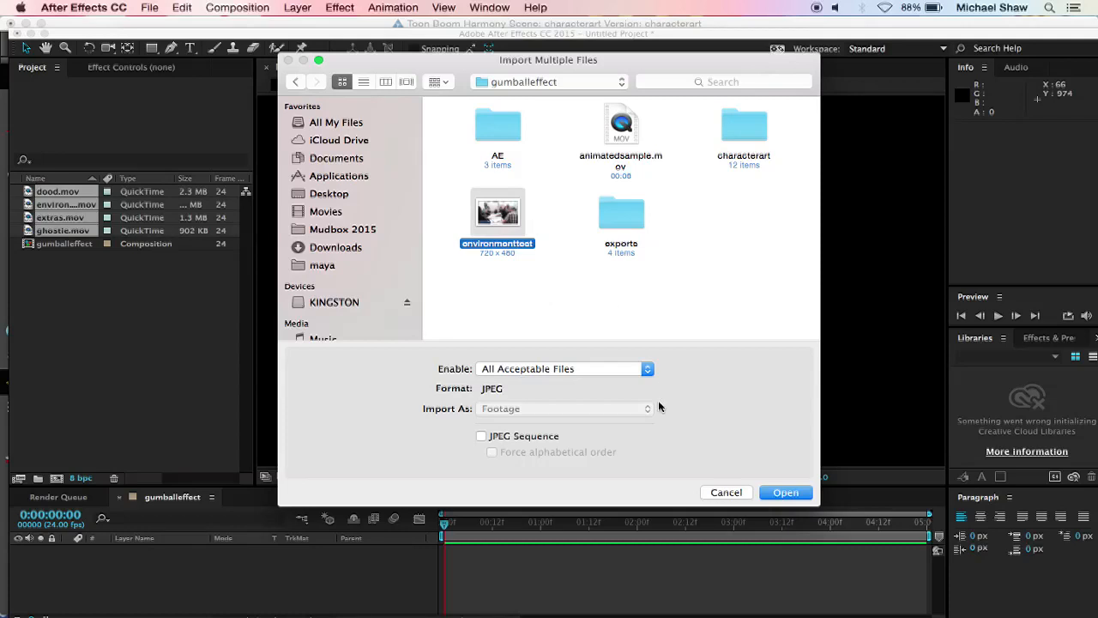
click(784, 492)
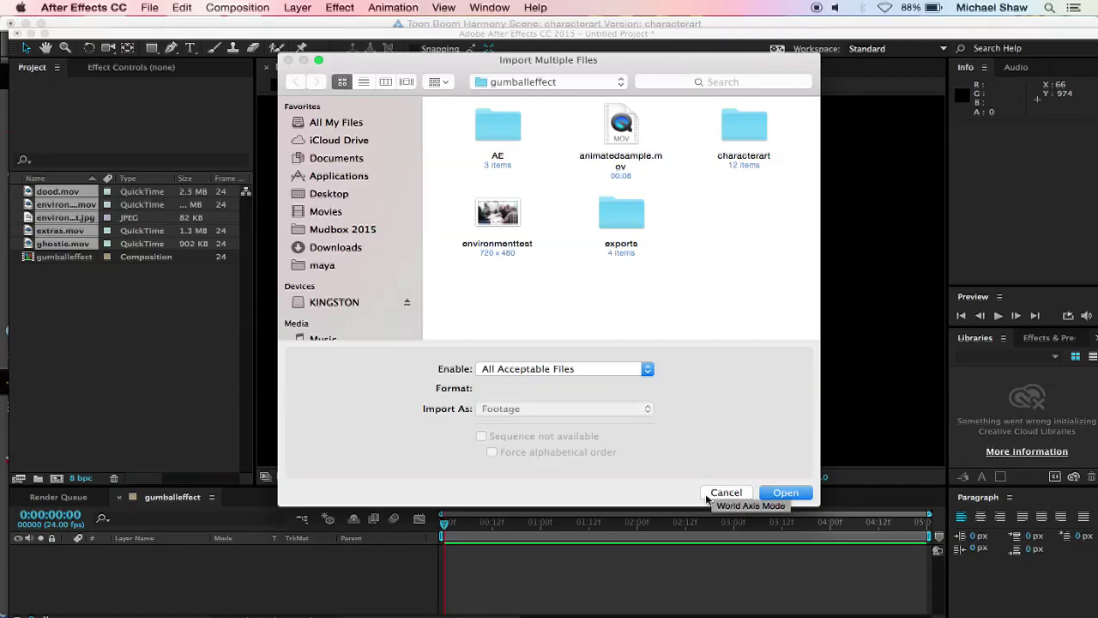
click(710, 495)
click(128, 370)
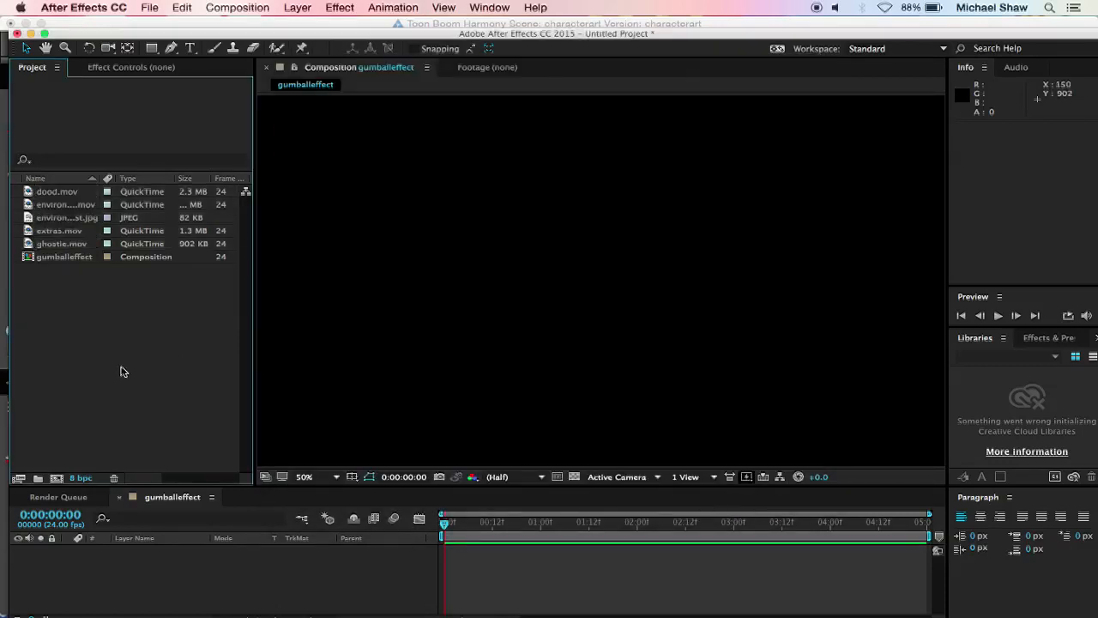
Step: Open the gumballeffect composition and add environmenttest.jpg to it as a layer
double_click(27, 257)
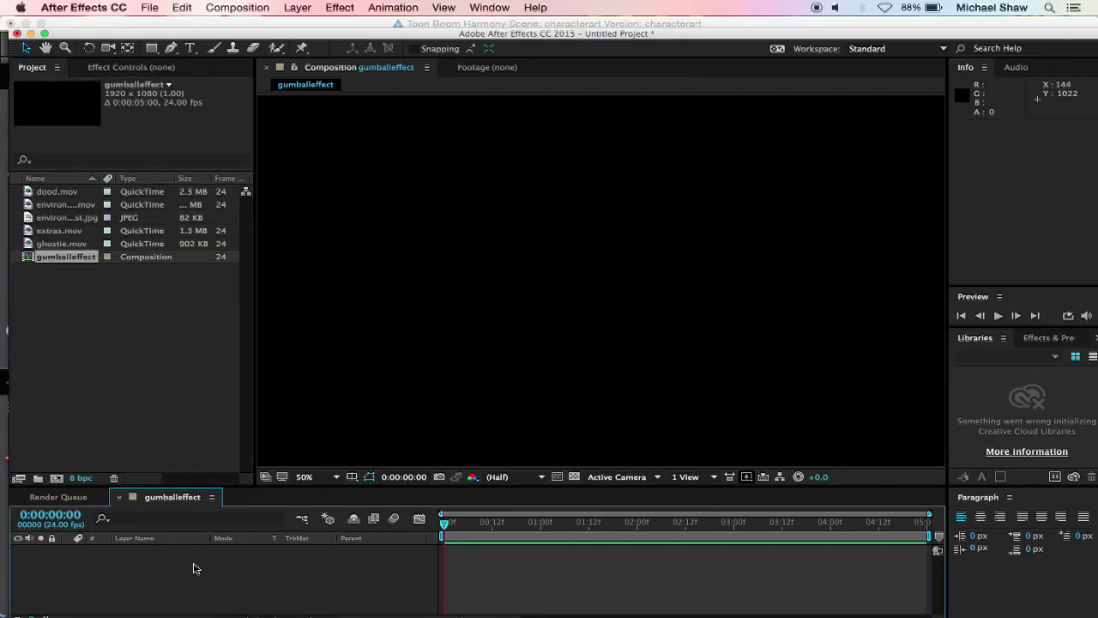
click(30, 250)
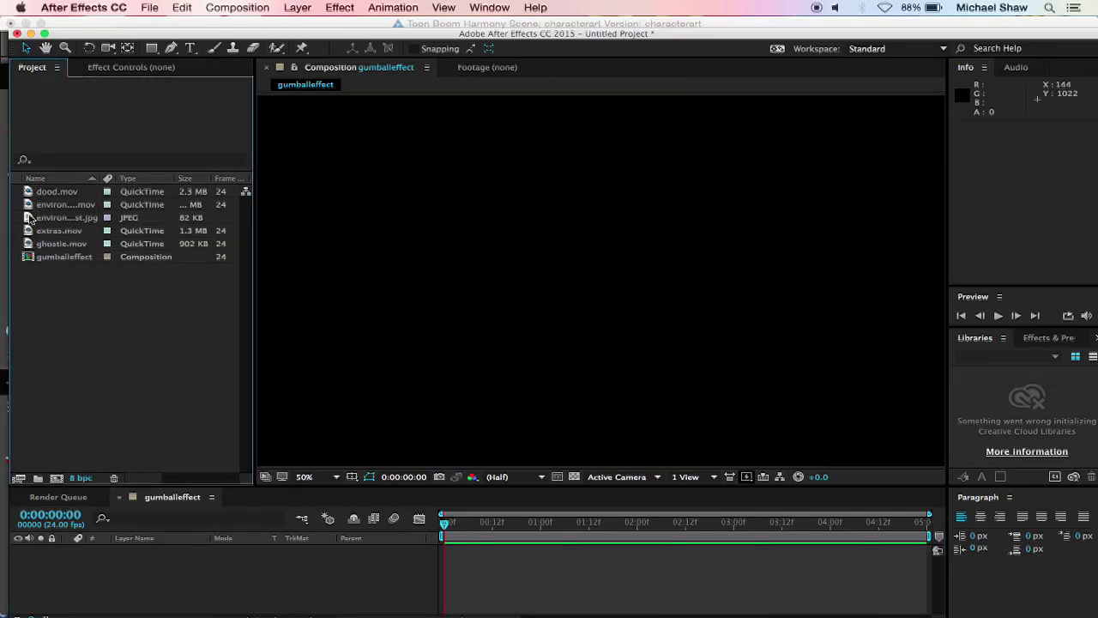
drag(30, 218, 76, 564)
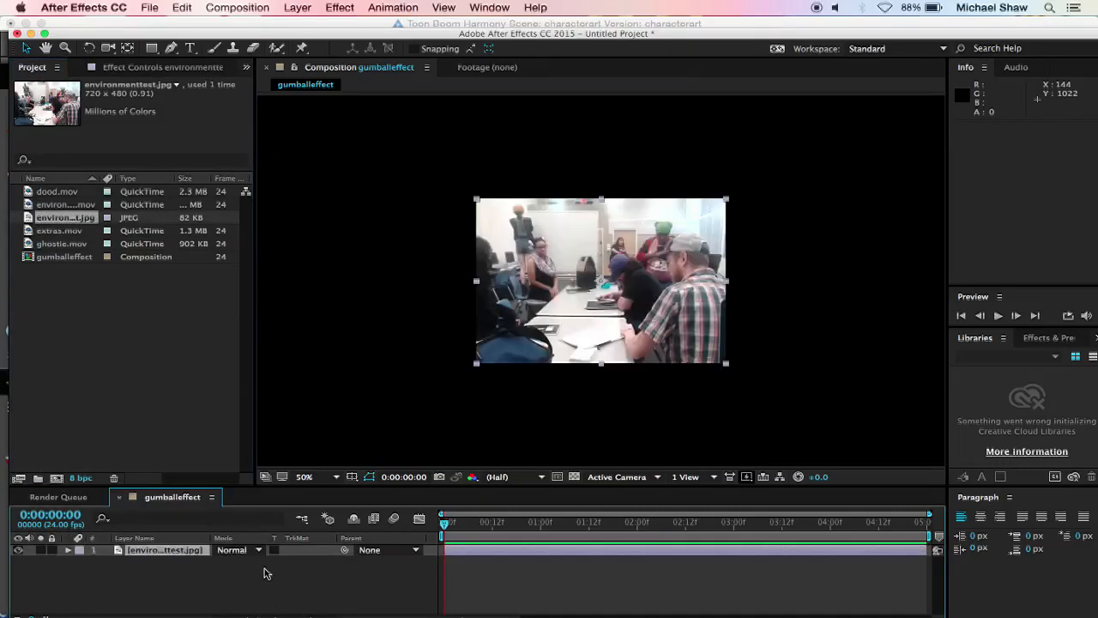
Step: Scale the environmenttest.jpg layer up to 316% so the photo covers the whole composition frame
key(s)
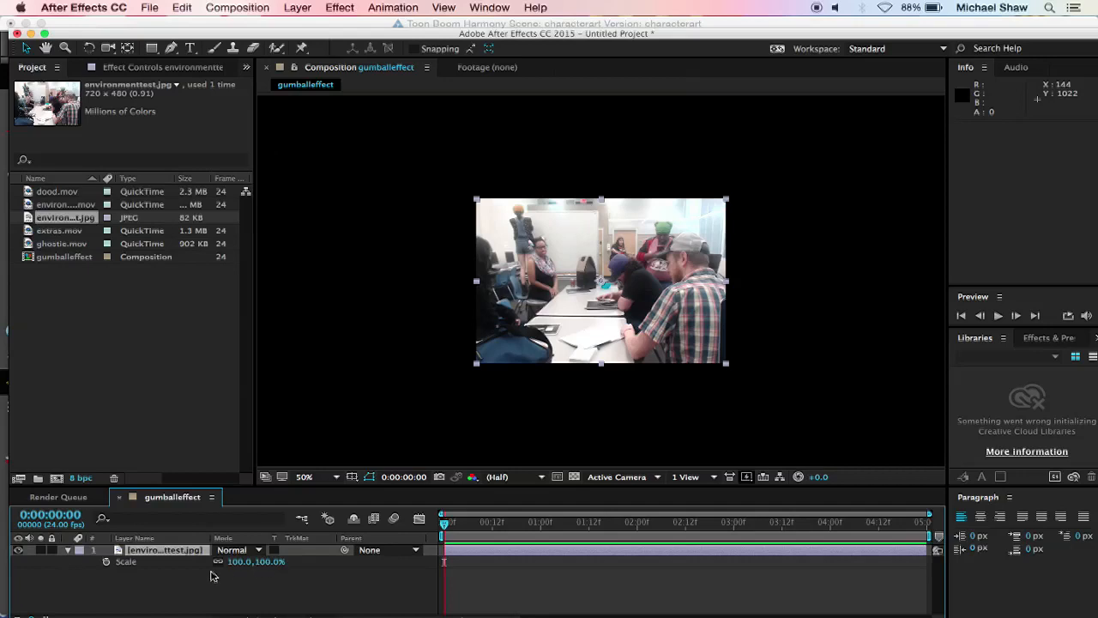
key(p)
key(r)
key(s)
drag(267, 563, 433, 575)
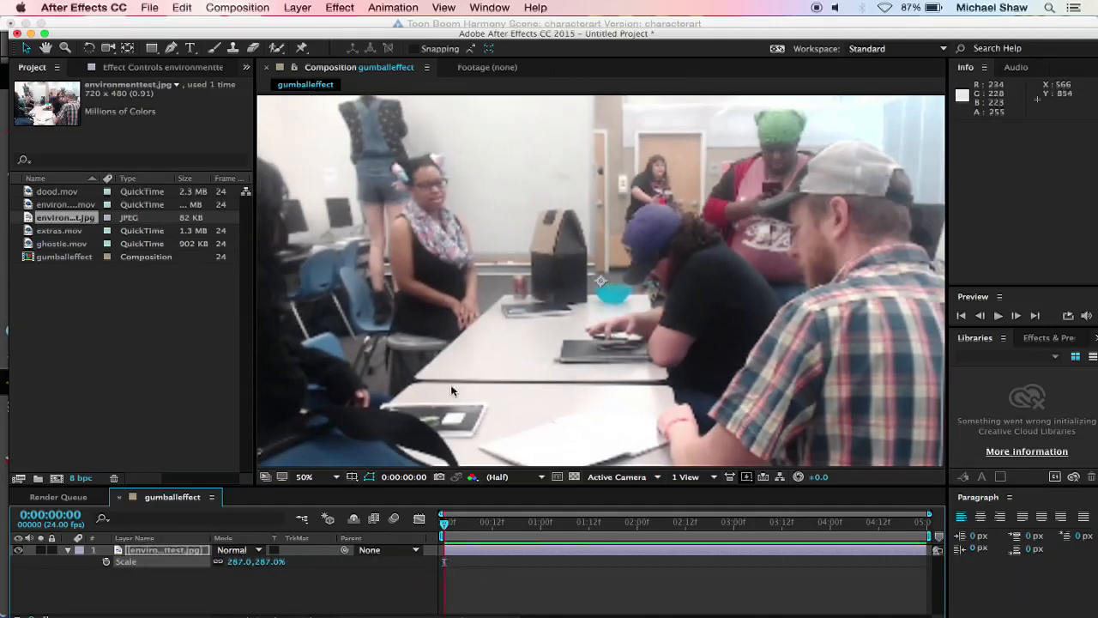
scroll(452, 363, down, 2)
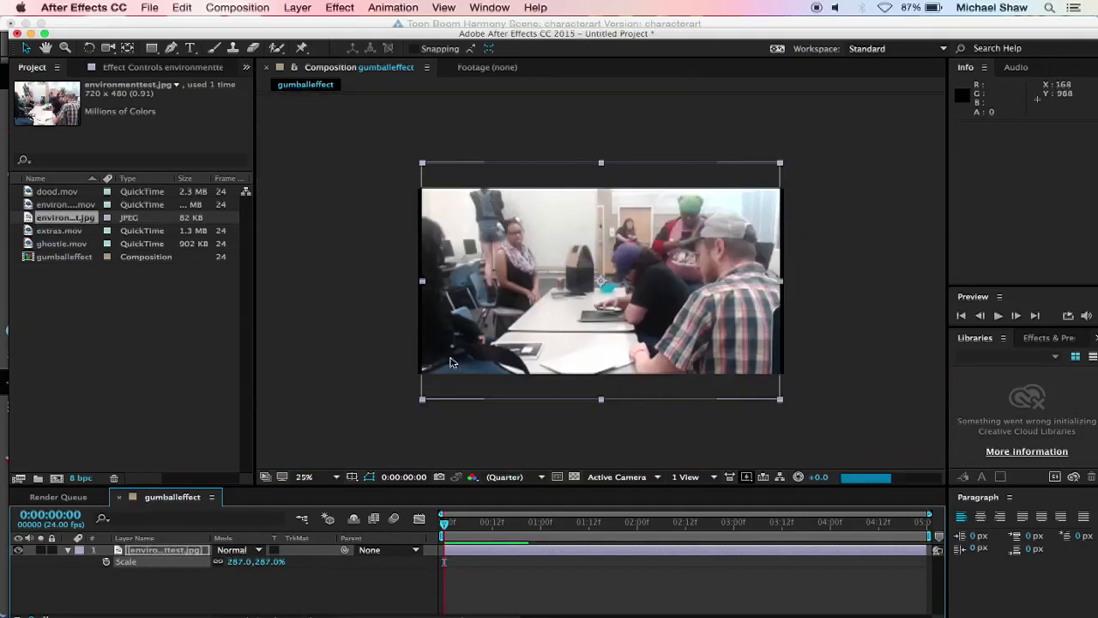
scroll(452, 362, up, 1)
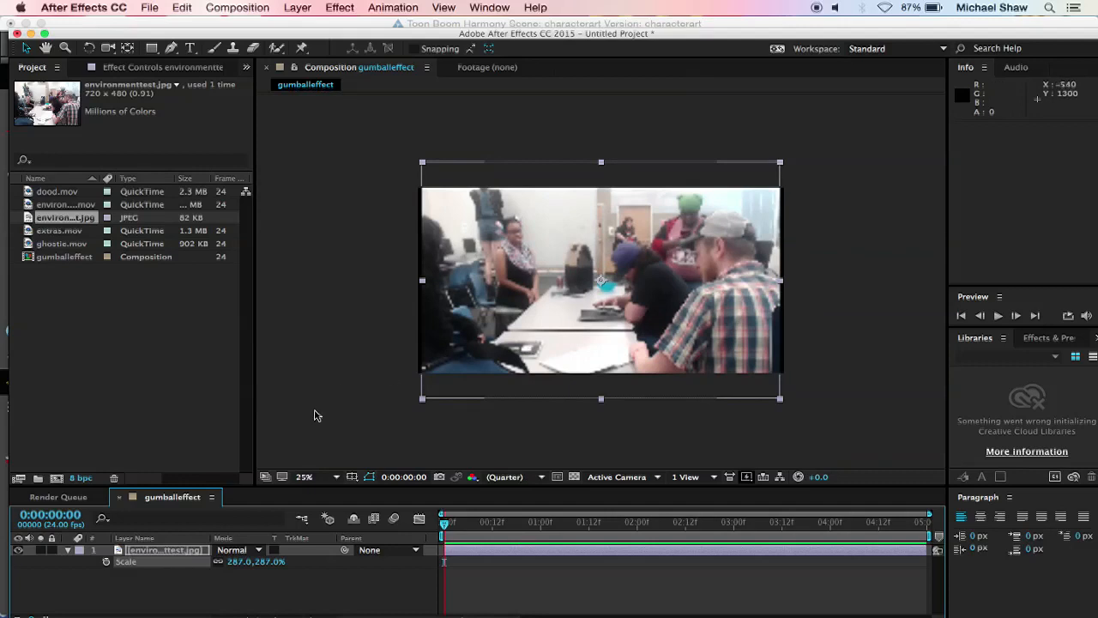
click(260, 563)
mouse_move(260, 564)
mouse_down()
mouse_move(280, 565)
mouse_move(252, 570)
mouse_move(206, 556)
mouse_move(286, 558)
mouse_move(259, 561)
mouse_move(271, 558)
mouse_up()
click(326, 576)
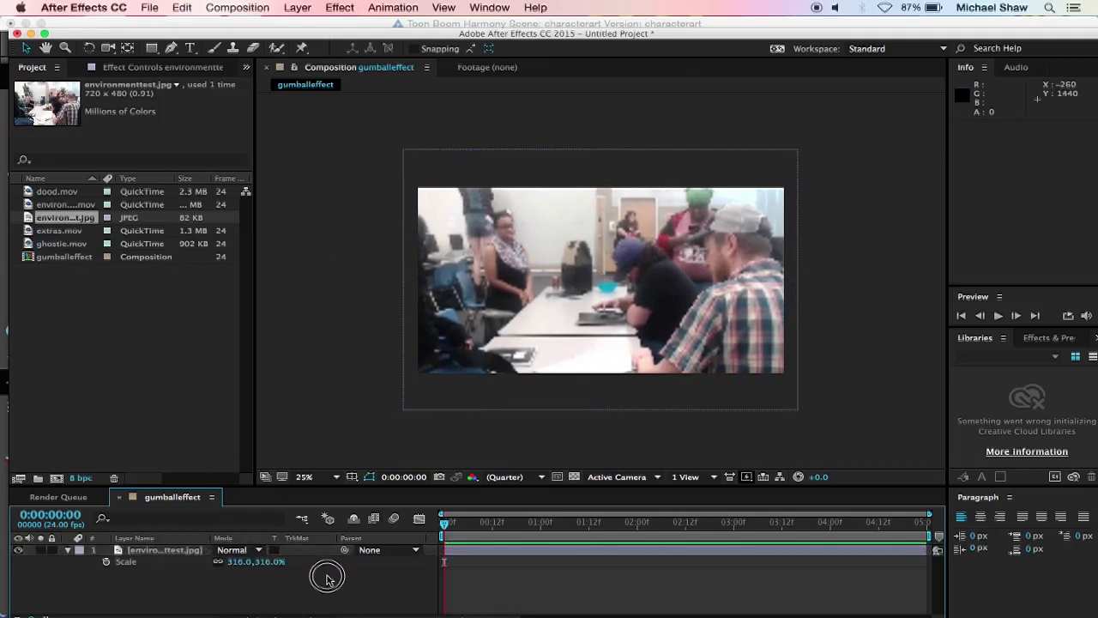
click(358, 368)
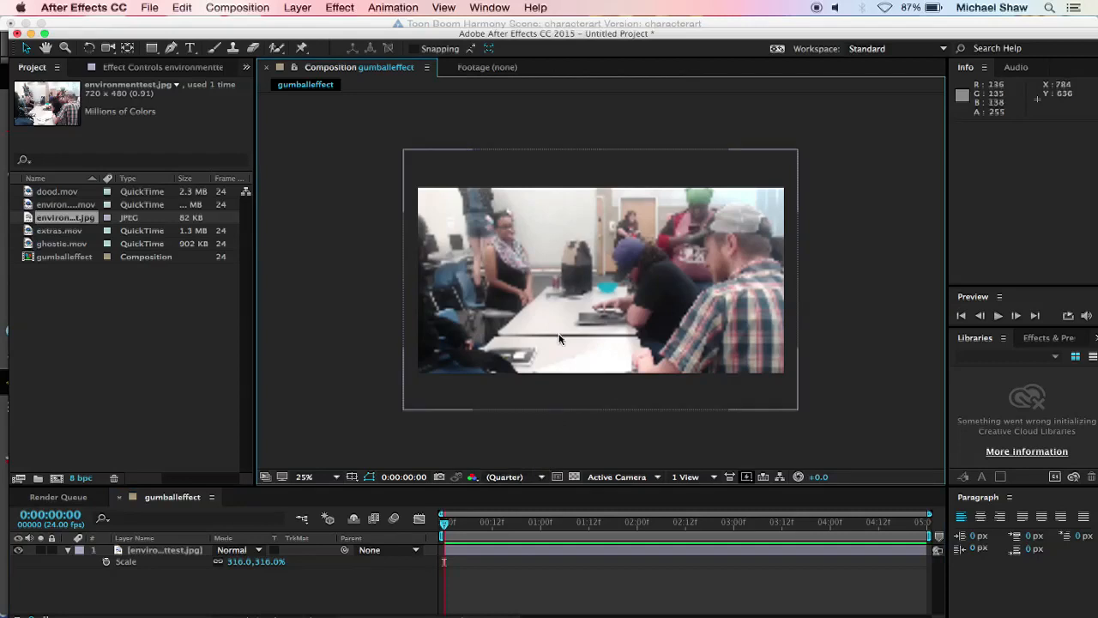
Step: Try Full resolution for the composition preview, and set the preview resolution to Quarter
click(527, 478)
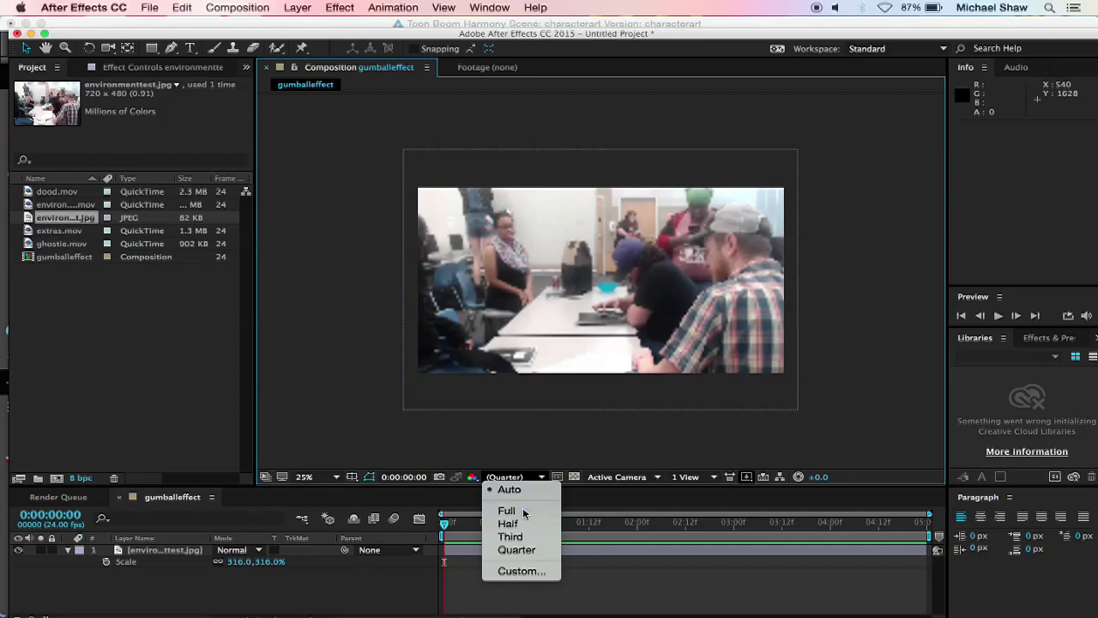
click(525, 511)
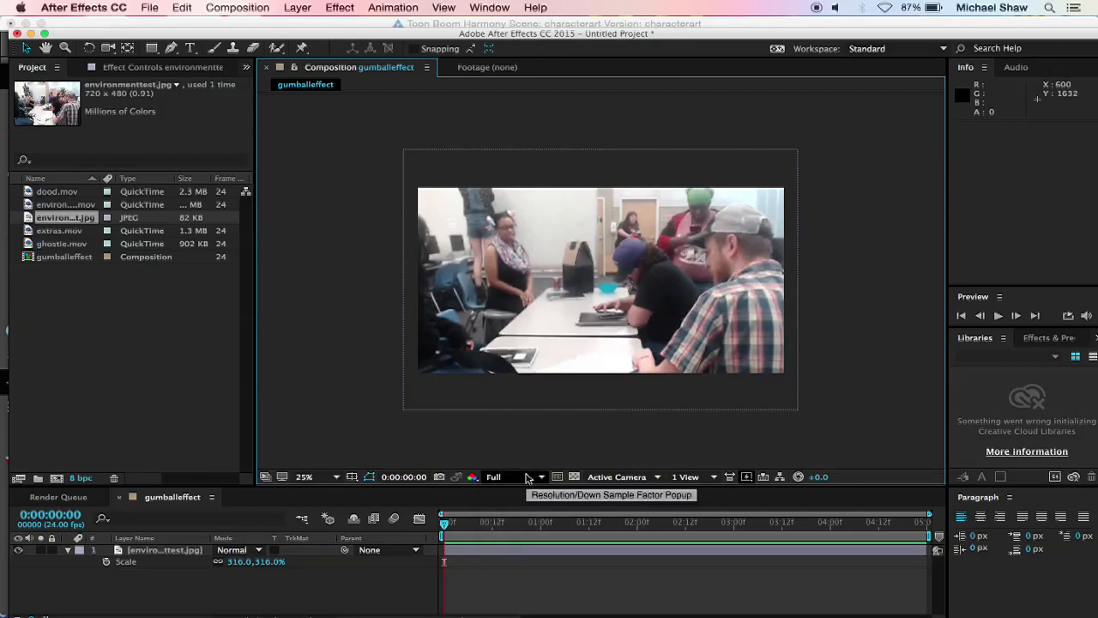
click(527, 477)
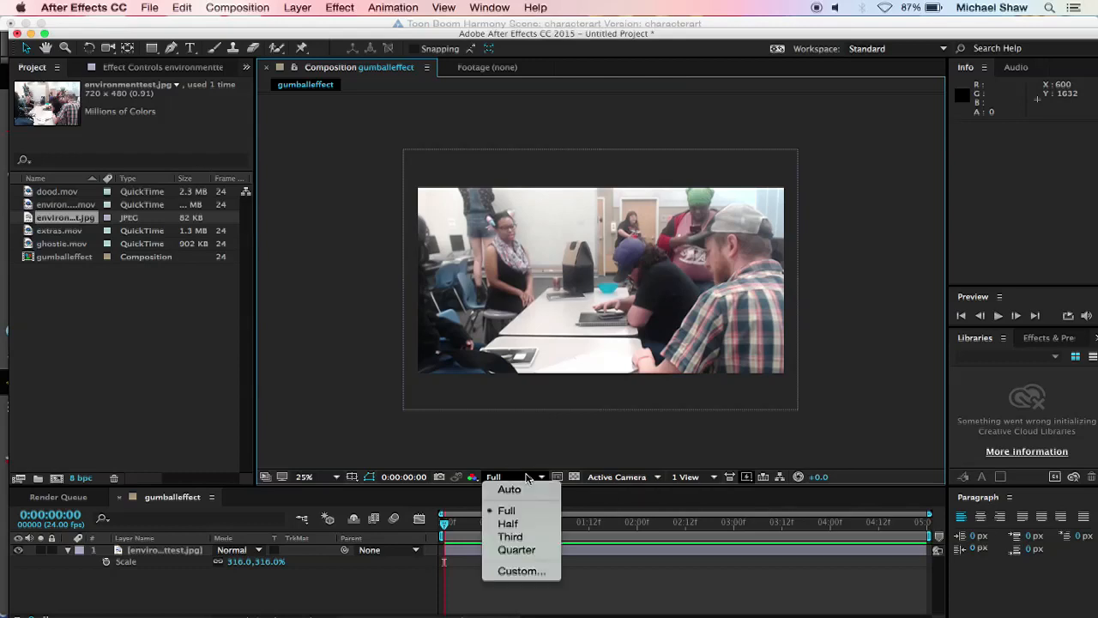
click(525, 551)
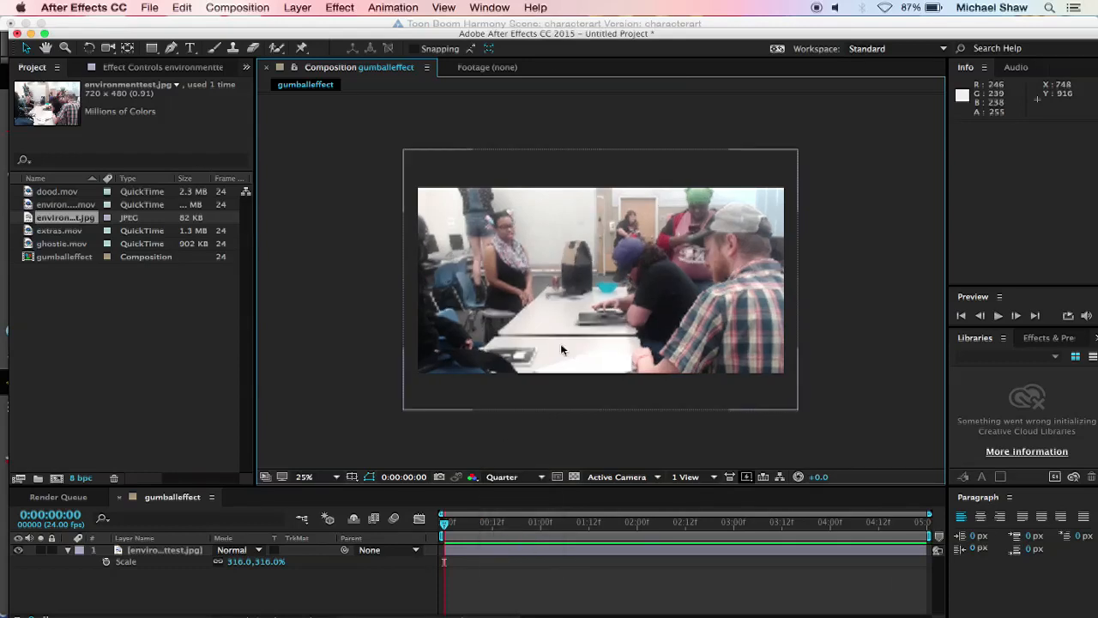
Step: Delete the environmenttest.jpg layer from the gumballeffect composition
click(573, 292)
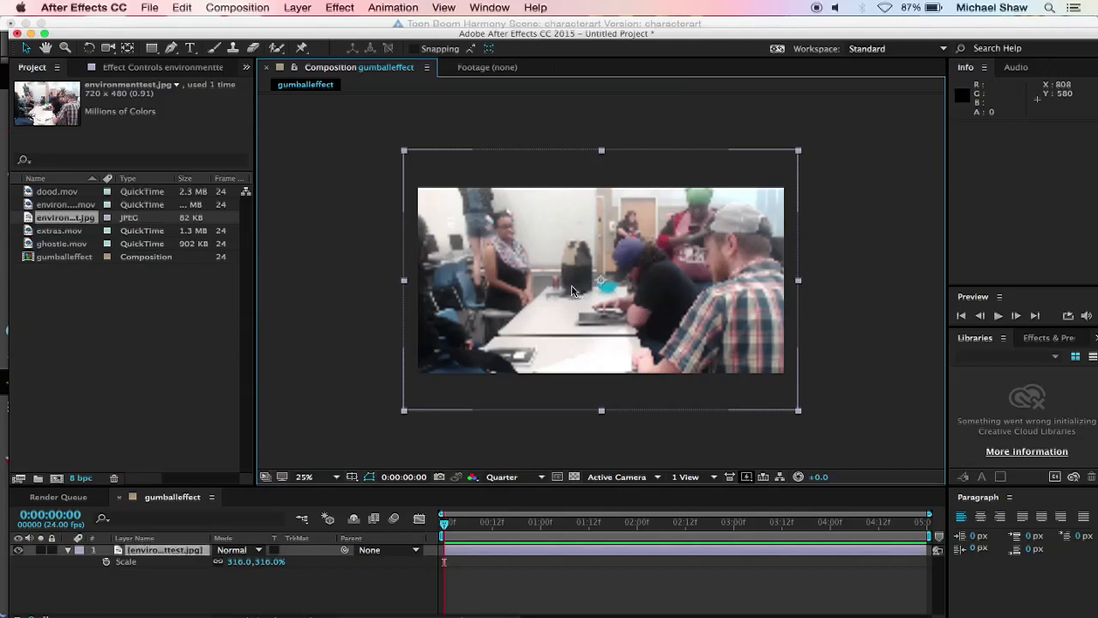
key(Delete)
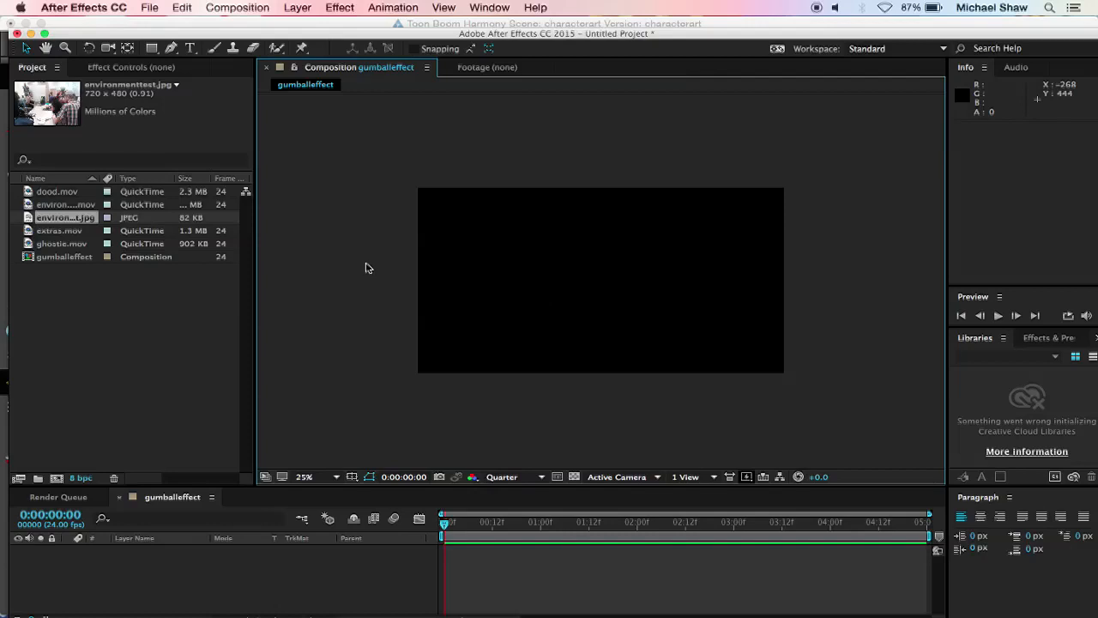
Step: Add environment.mov to the gumballeffect composition as the background layer and place dood.mov above it
click(107, 204)
click(65, 206)
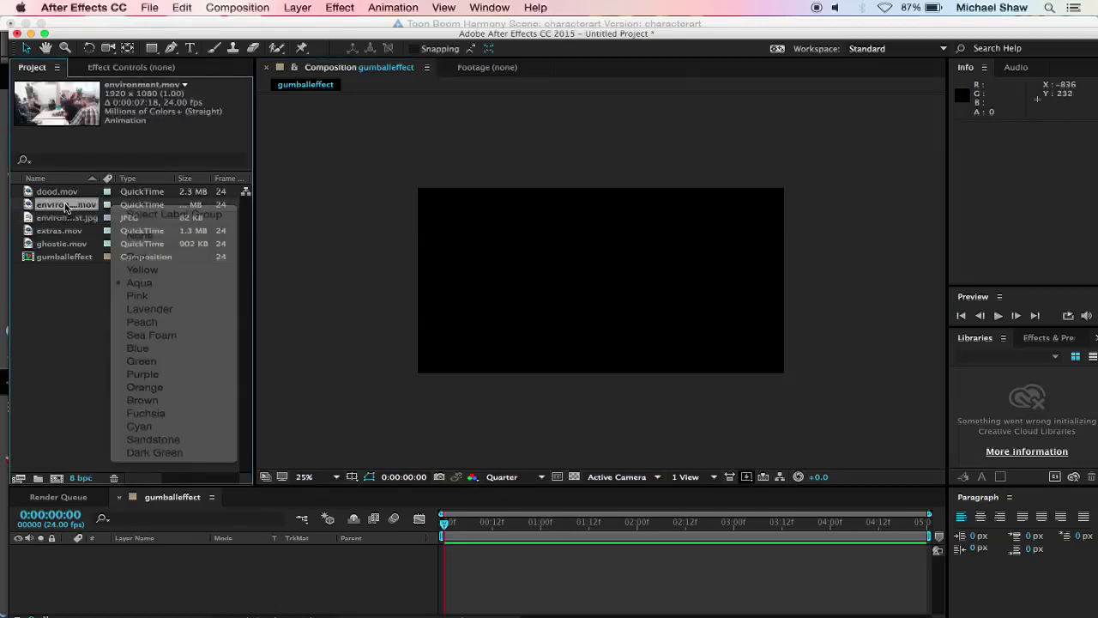
drag(65, 206, 194, 559)
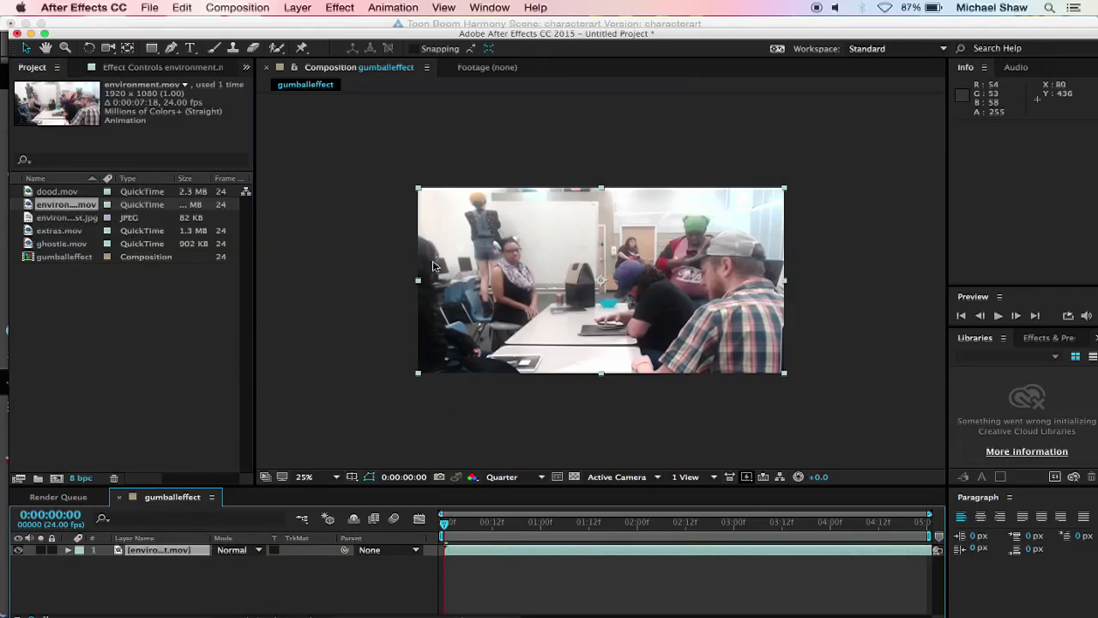
click(105, 280)
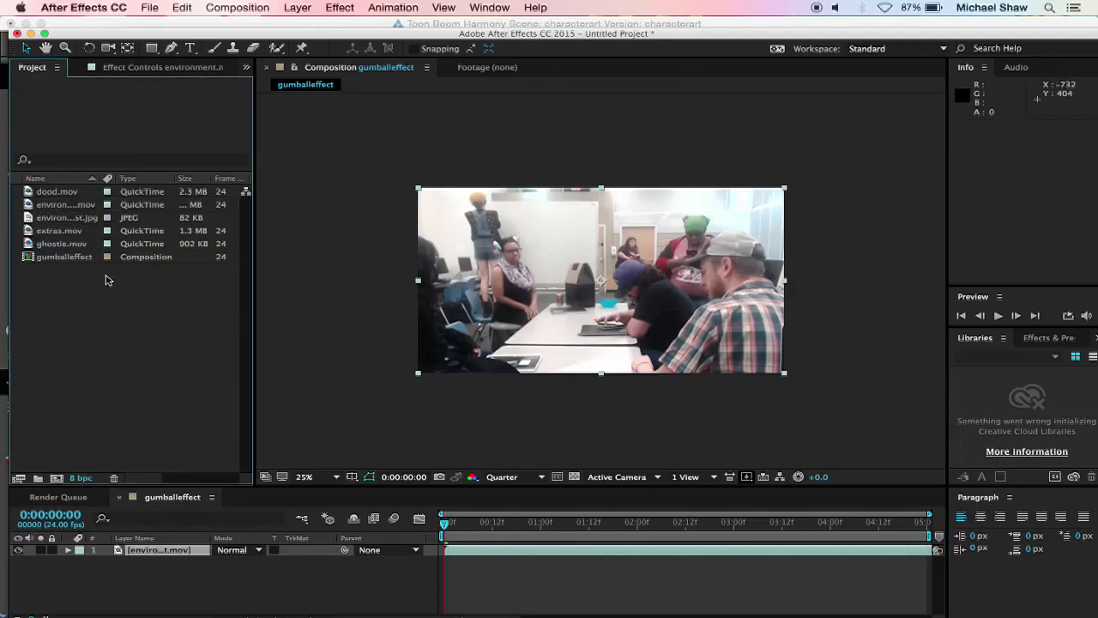
drag(62, 198, 137, 551)
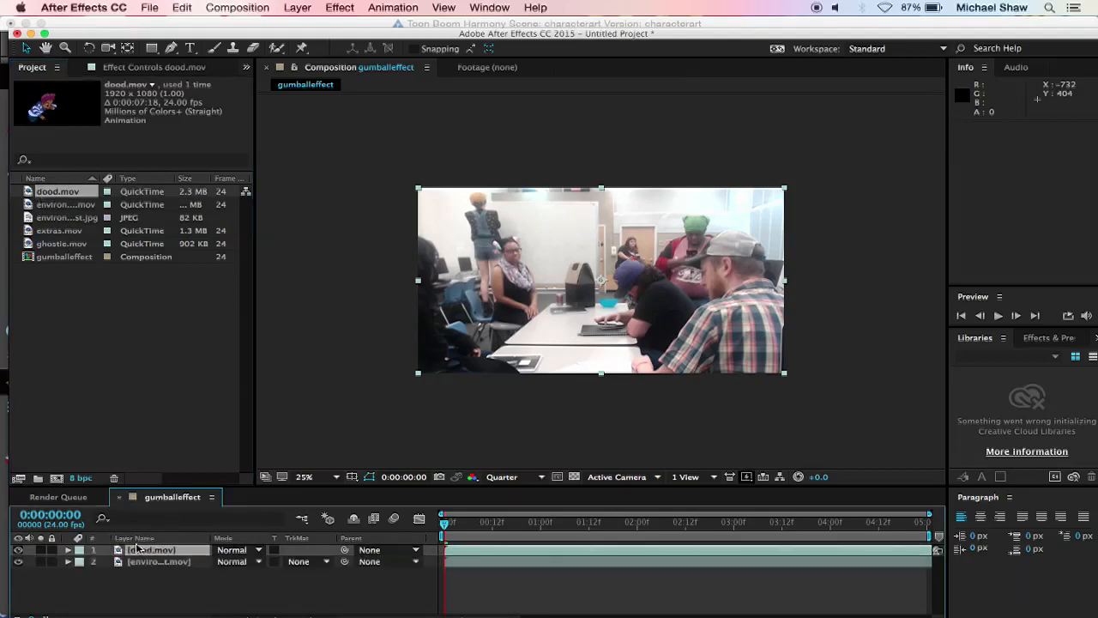
Step: Add extras.mov as the uppermost layer and insert ghostie.mov between the dood.mov and environment.mov layers
click(73, 220)
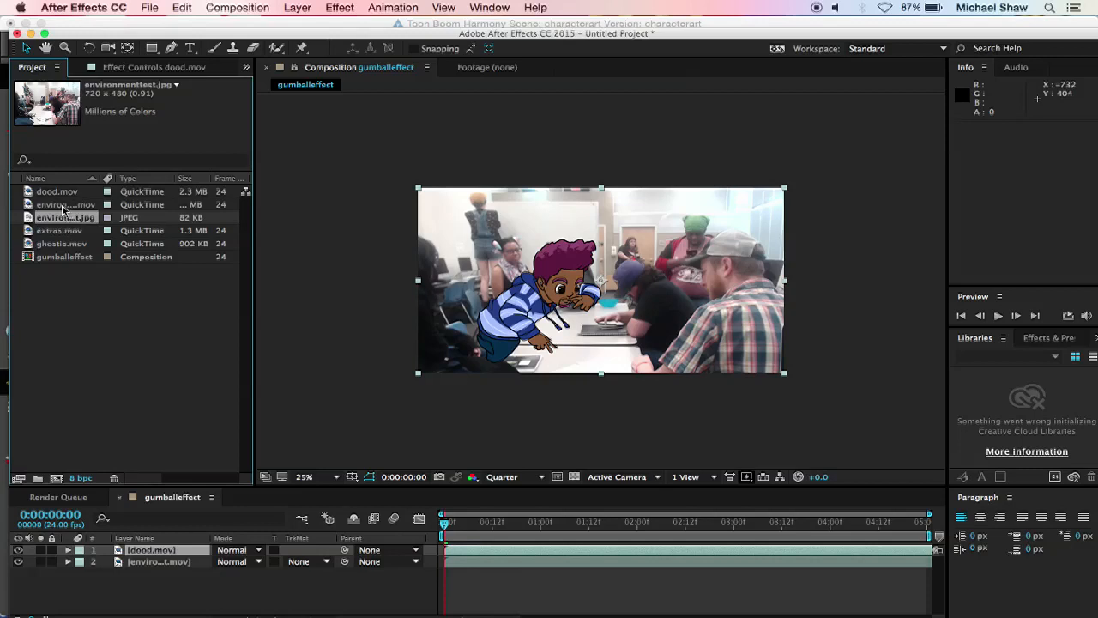
click(62, 206)
click(61, 232)
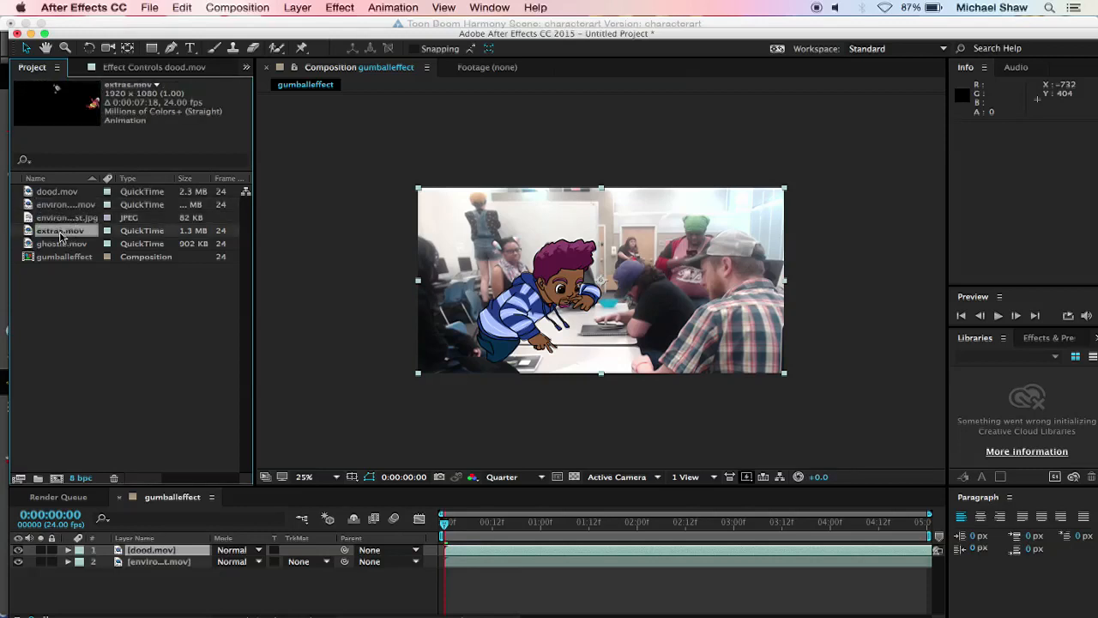
drag(60, 237, 152, 552)
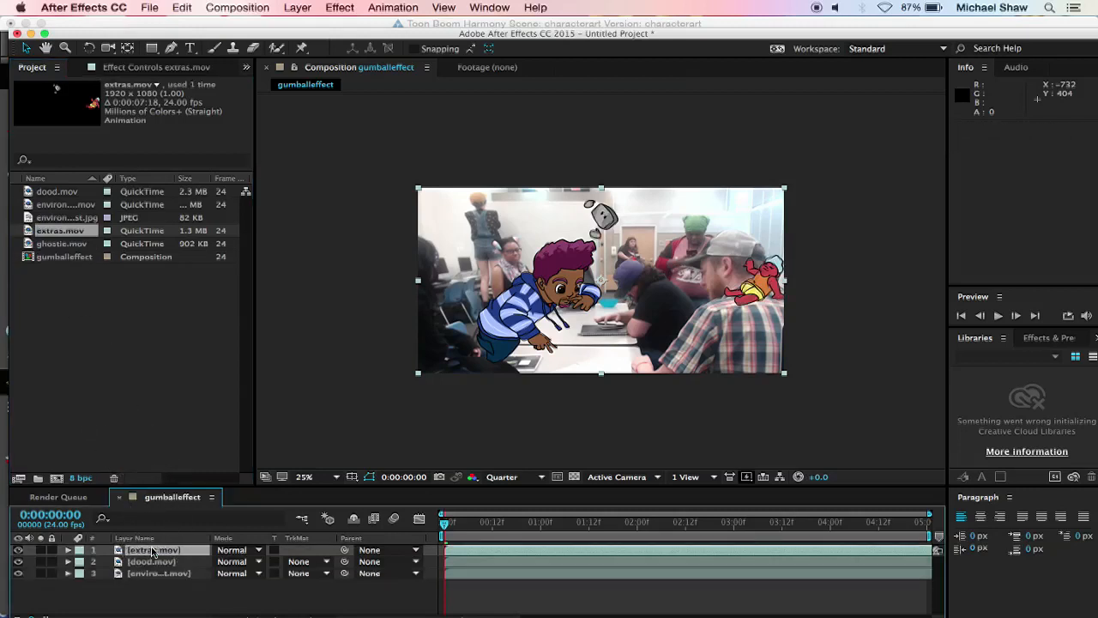
click(62, 244)
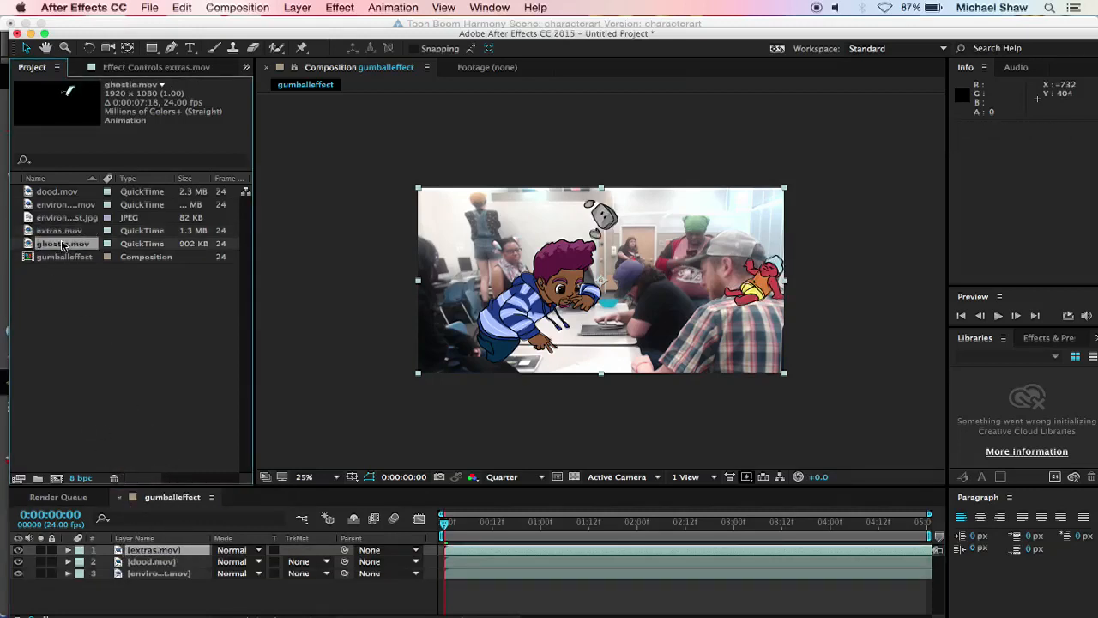
drag(61, 244, 125, 564)
Step: Apply the CC Light Sweep effect to the dood.mov layer
click(153, 561)
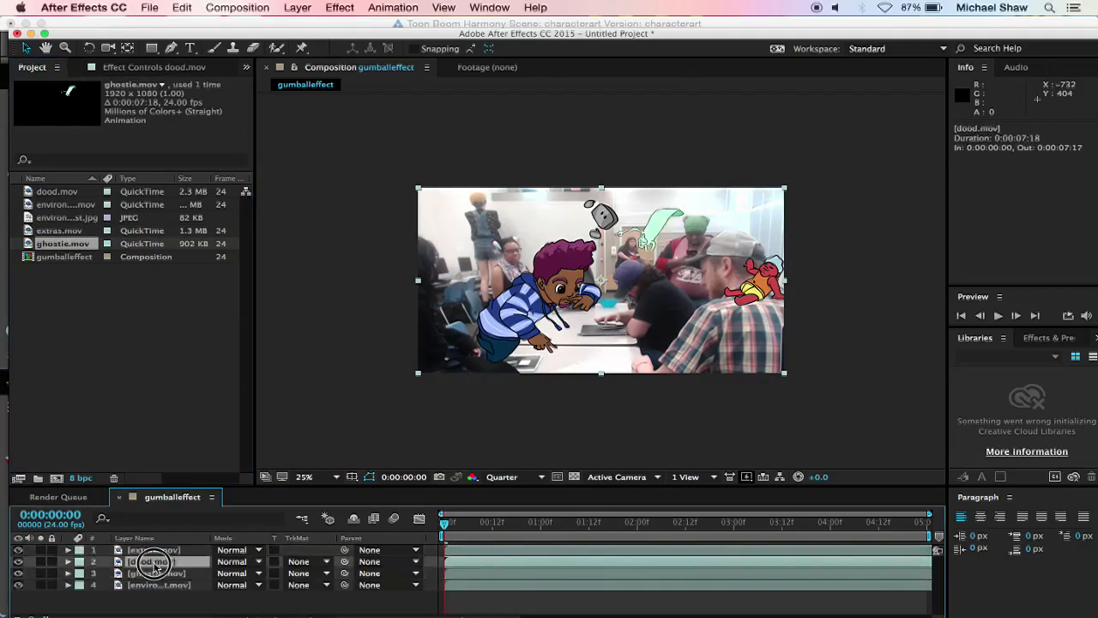
click(168, 550)
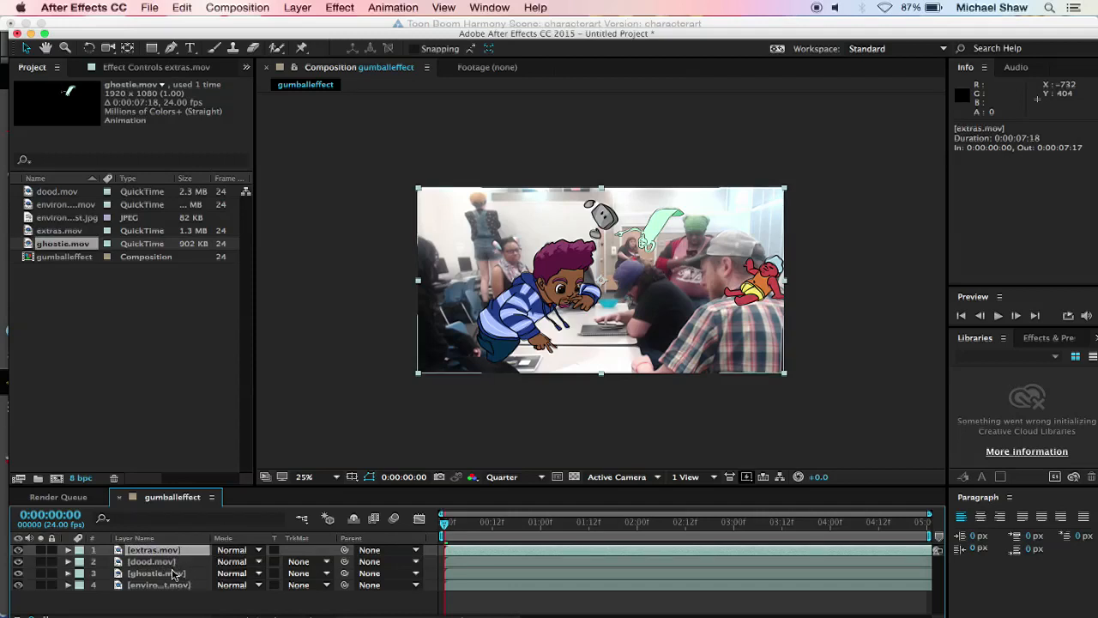
click(174, 573)
click(169, 562)
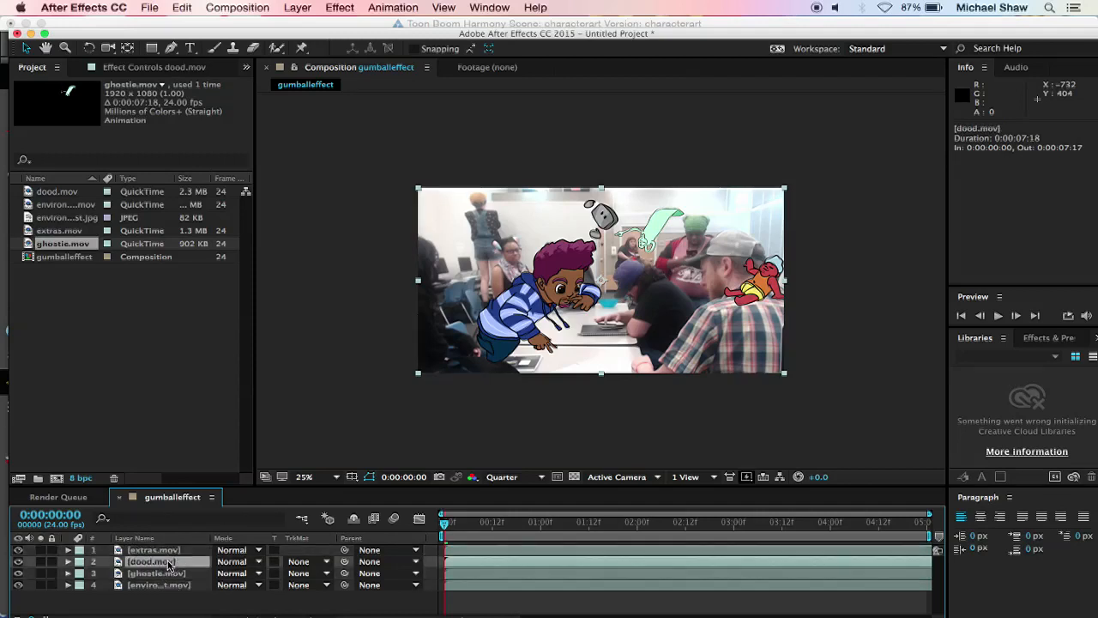
click(343, 8)
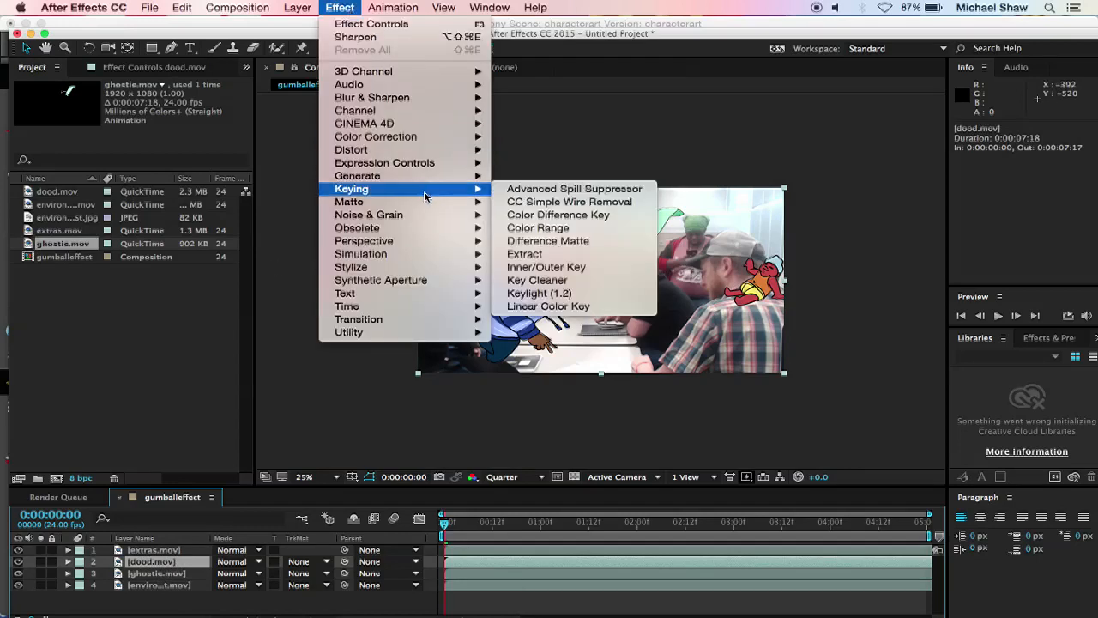
mouse_move(422, 143)
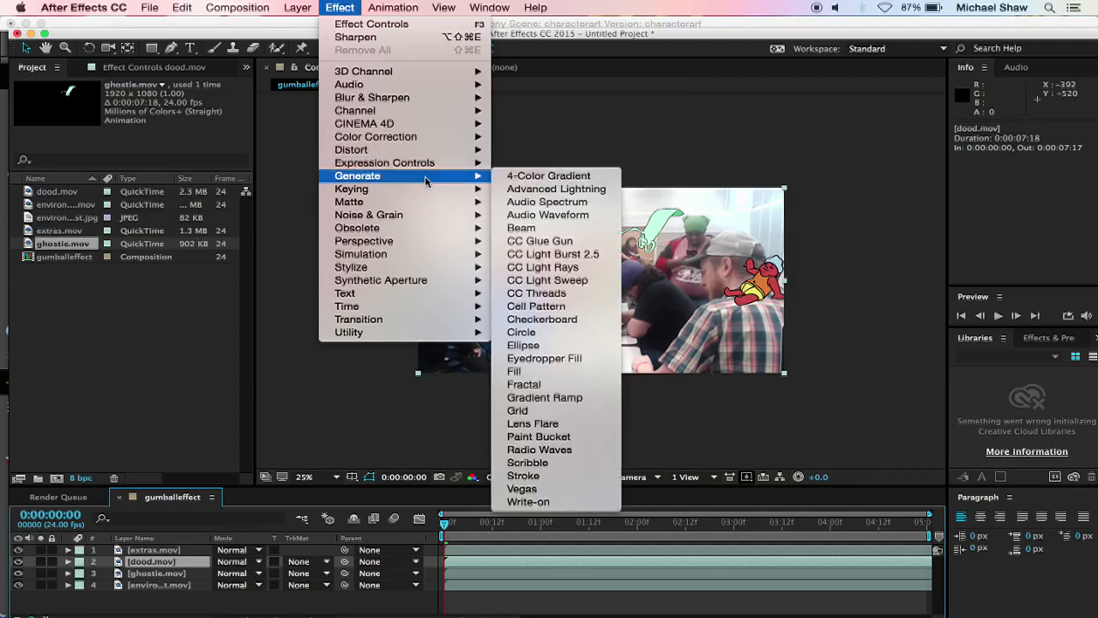
click(584, 283)
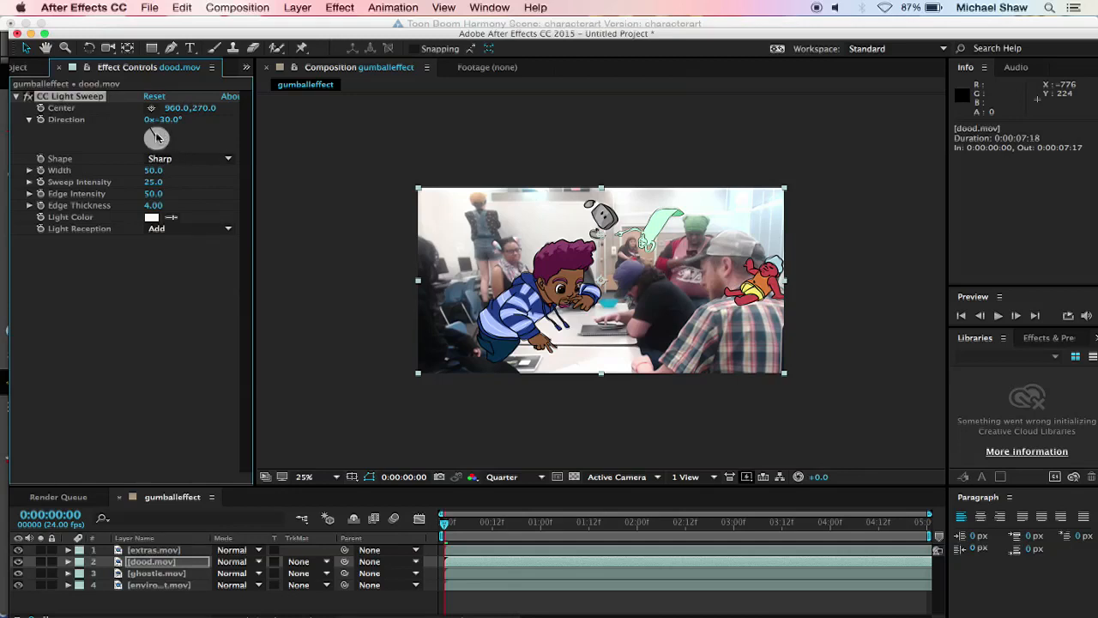
Step: Rotate the CC Light Sweep direction on dood.mov to -145°
mouse_move(157, 139)
mouse_down()
mouse_move(135, 160)
mouse_move(146, 135)
mouse_move(148, 144)
mouse_up()
key(period)
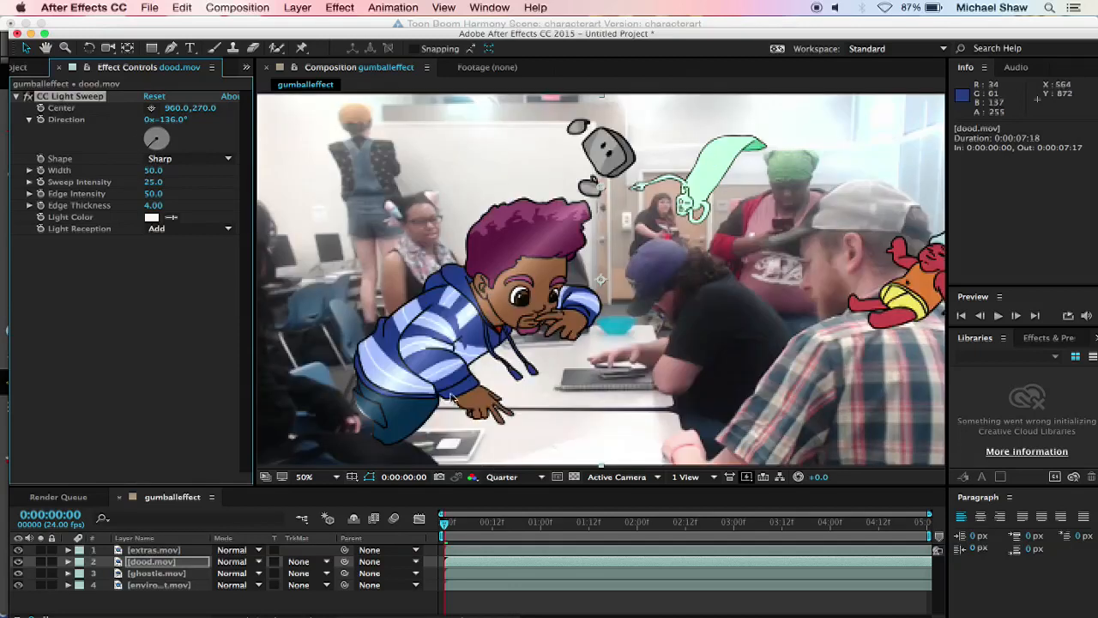
mouse_move(156, 137)
mouse_down()
mouse_move(143, 151)
mouse_move(152, 146)
mouse_up()
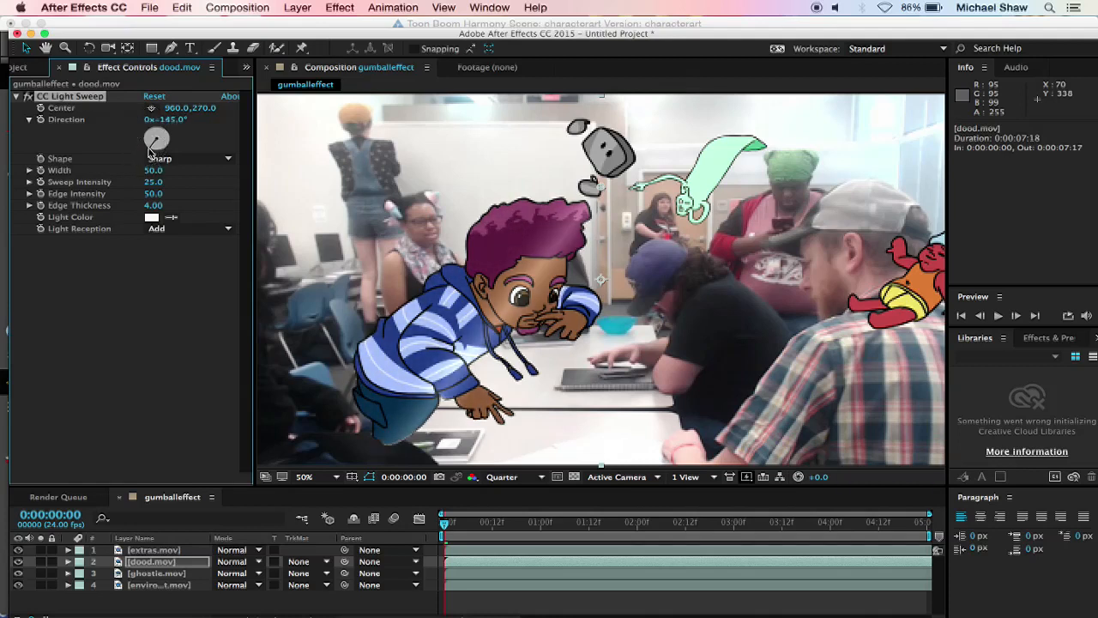
Step: Set the CC Light Sweep shape on dood.mov to Linear
click(206, 161)
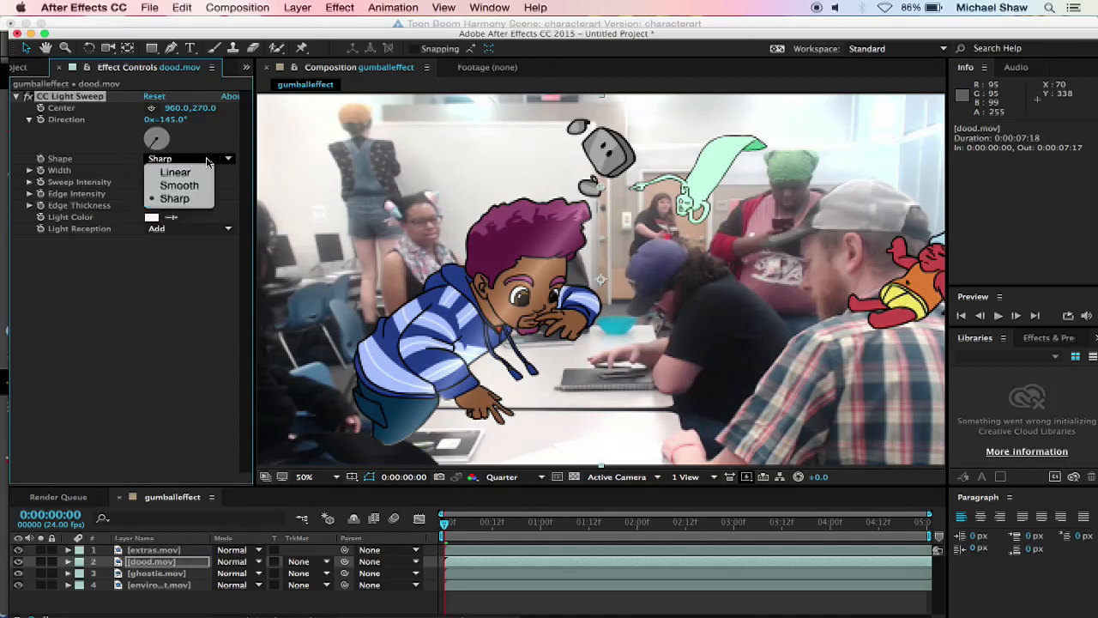
click(191, 172)
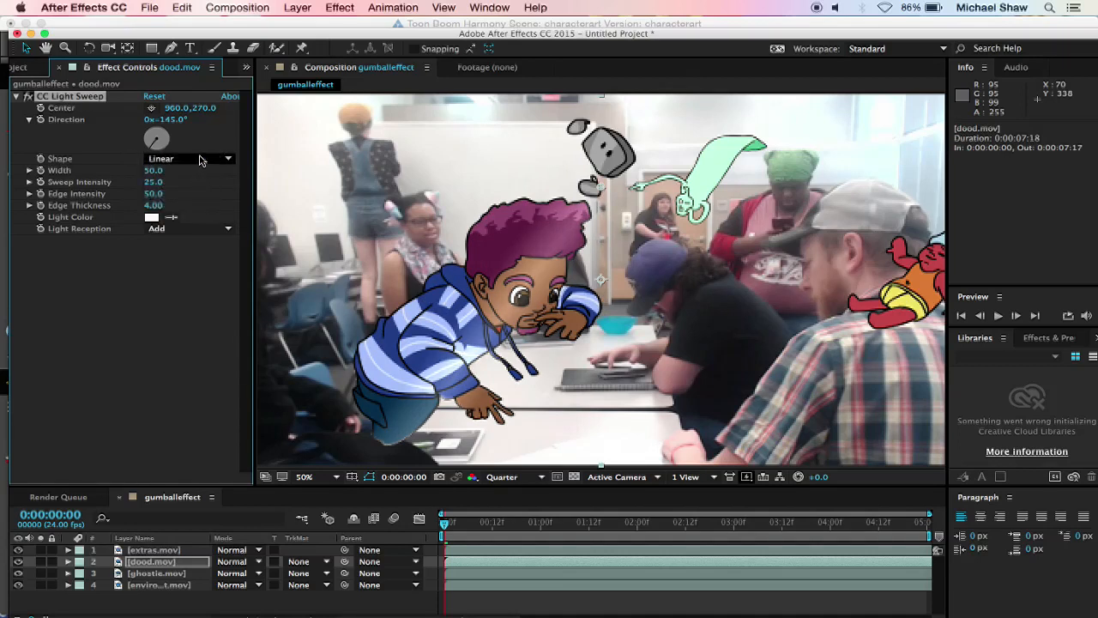
click(200, 160)
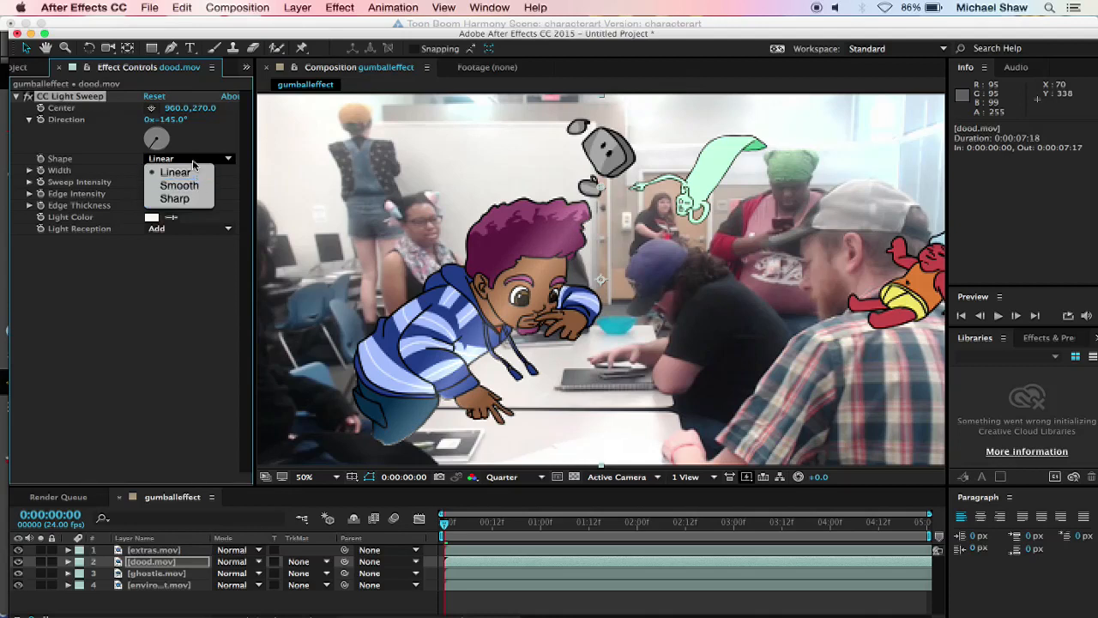
click(178, 172)
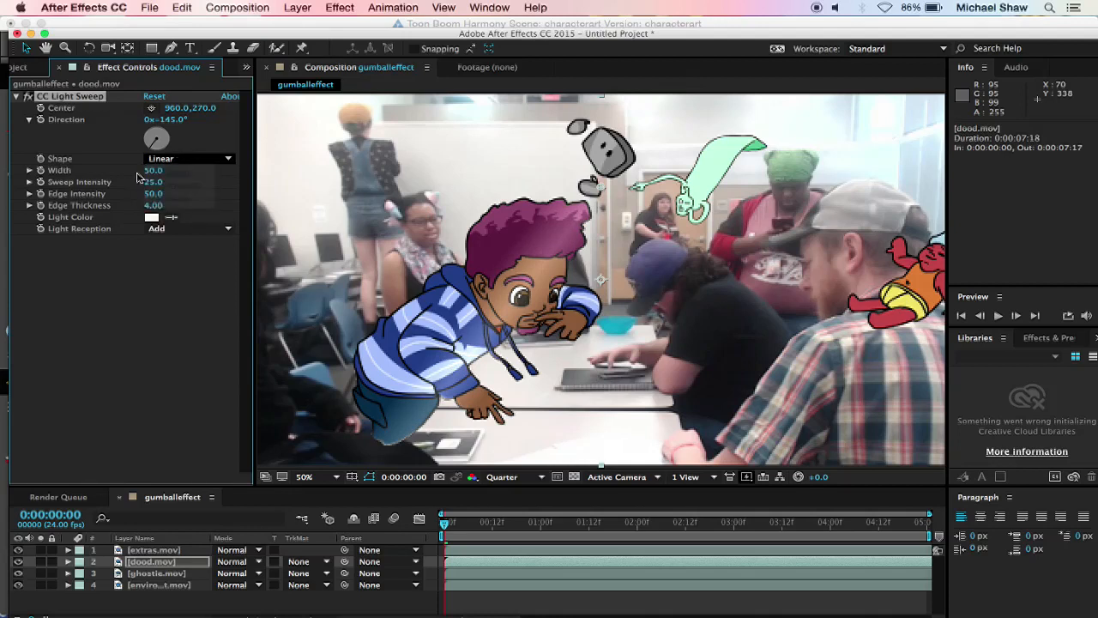
Step: Raise the light sweep's edge intensity to 81.9 and its edge thickness to 13.50
click(29, 193)
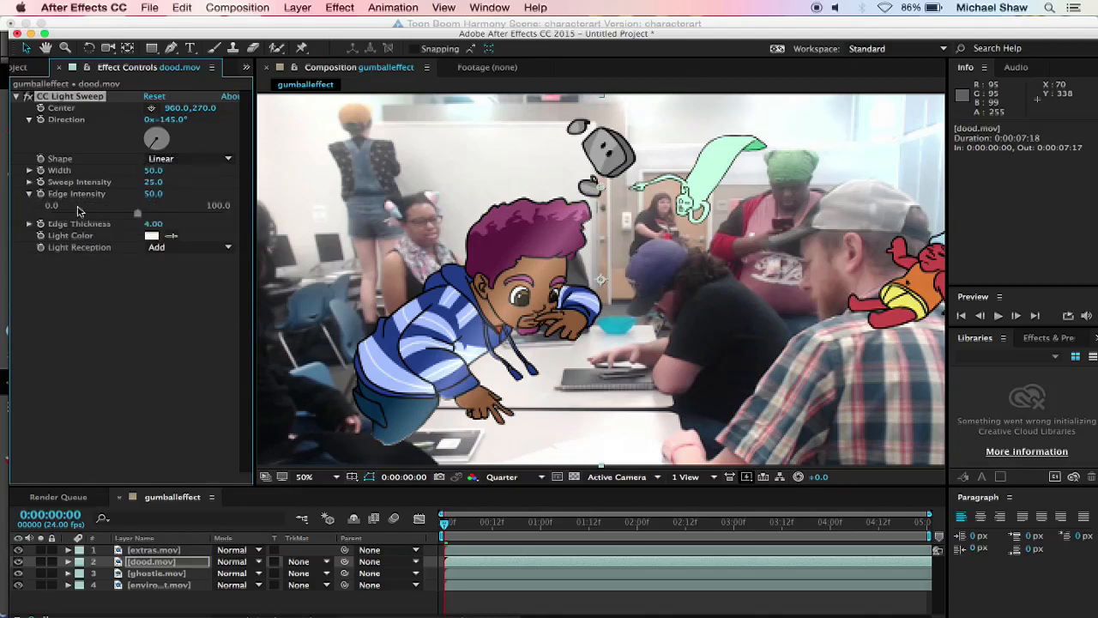
drag(139, 214, 271, 257)
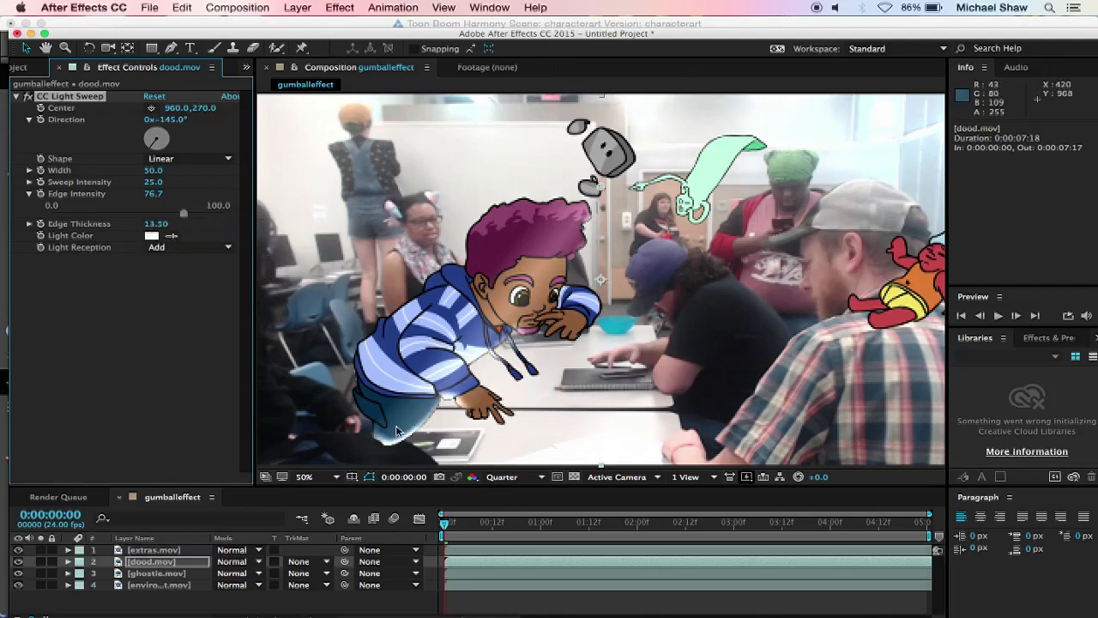
mouse_move(180, 213)
mouse_down()
mouse_move(213, 216)
mouse_move(193, 221)
mouse_up()
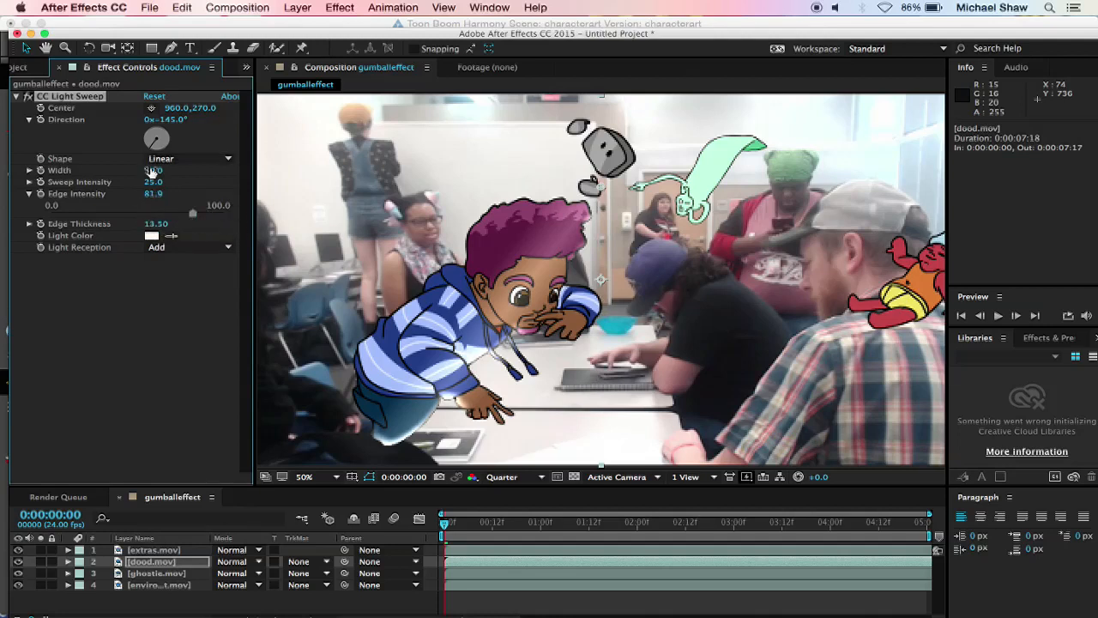
Step: Reduce the light sweep's sweep intensity to 0.0 and its edge intensity to 66.5
drag(153, 182, 3, 199)
drag(151, 182, 135, 184)
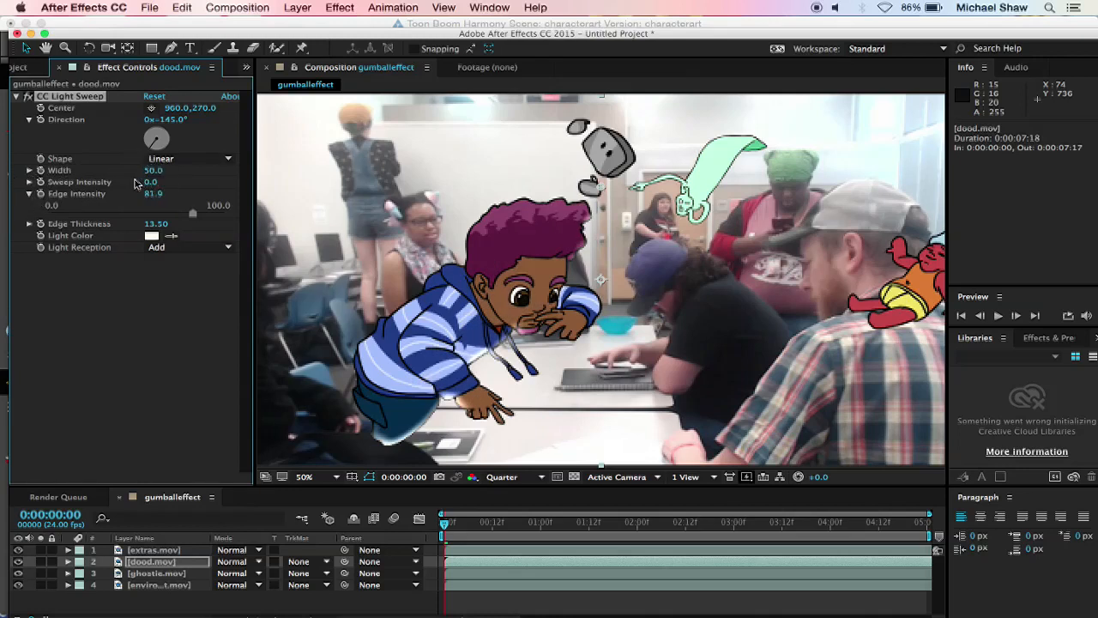
drag(194, 212, 165, 220)
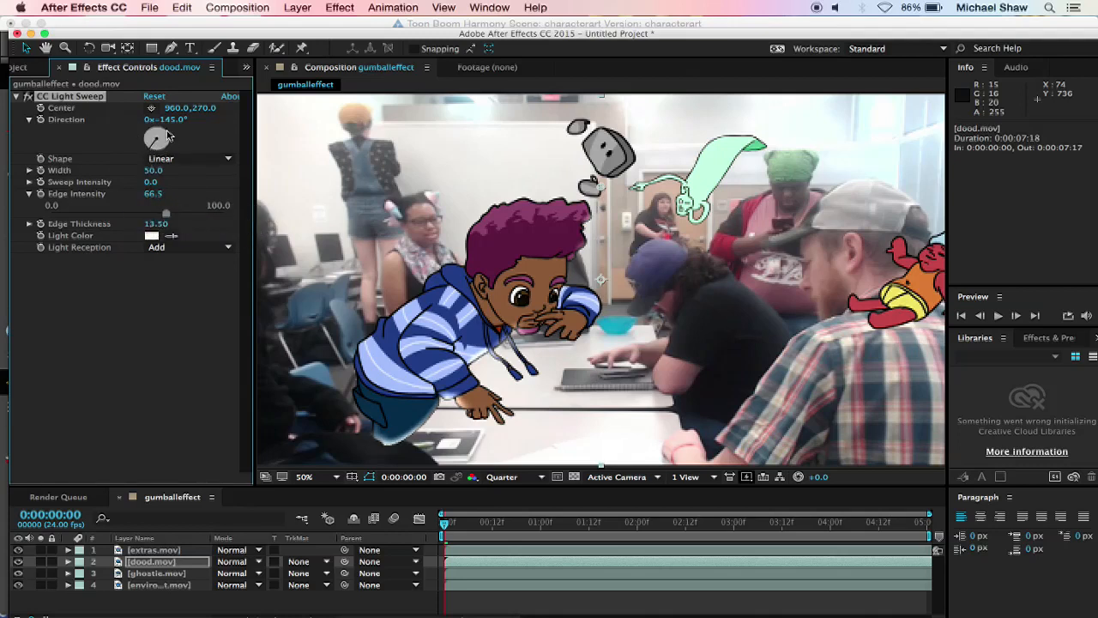
Step: Set the light sweep's direction to -301°, width to 298.0 and edge thickness to 14.20
drag(152, 147, 329, 223)
drag(372, 233, 408, 236)
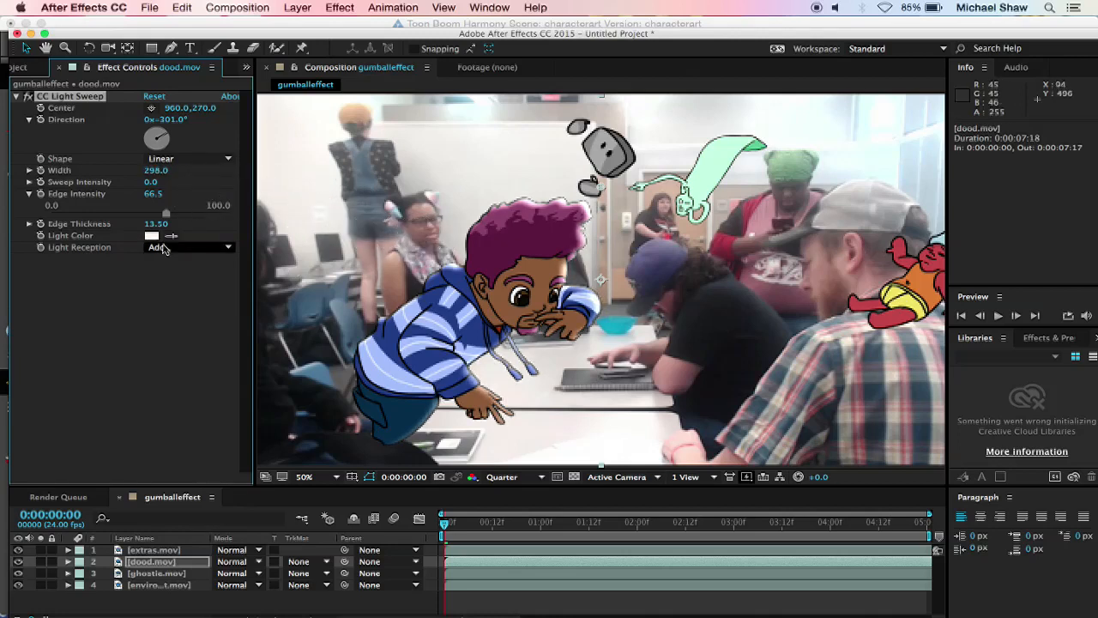
drag(157, 224, 196, 242)
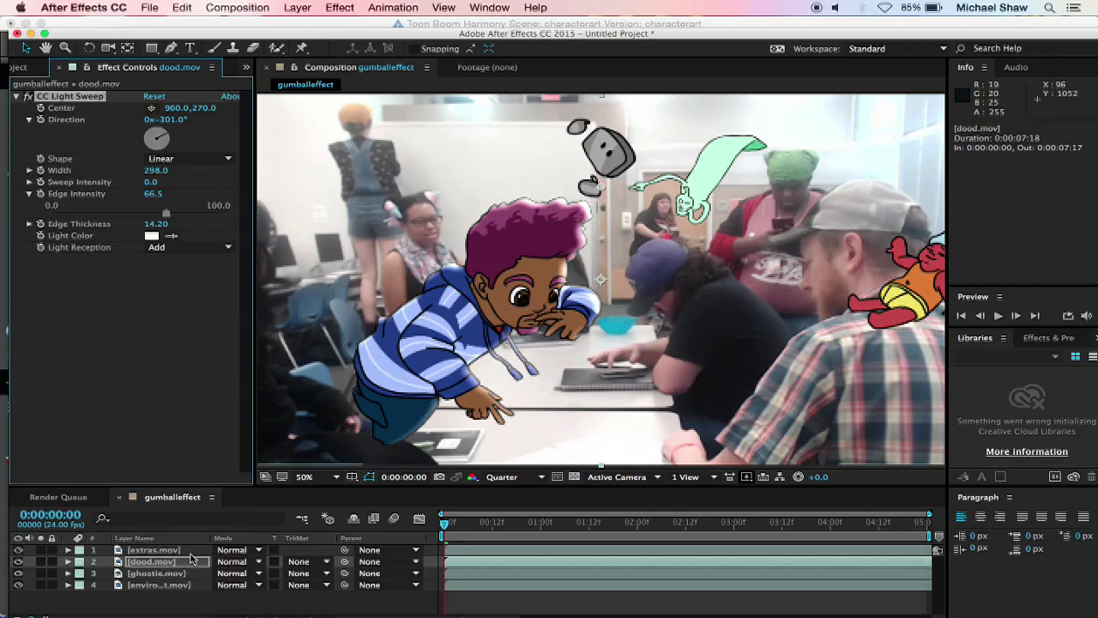
Step: Hide the extras.mov and ghostie.mov layers and add the gumballeffect composition to the render queue
click(17, 549)
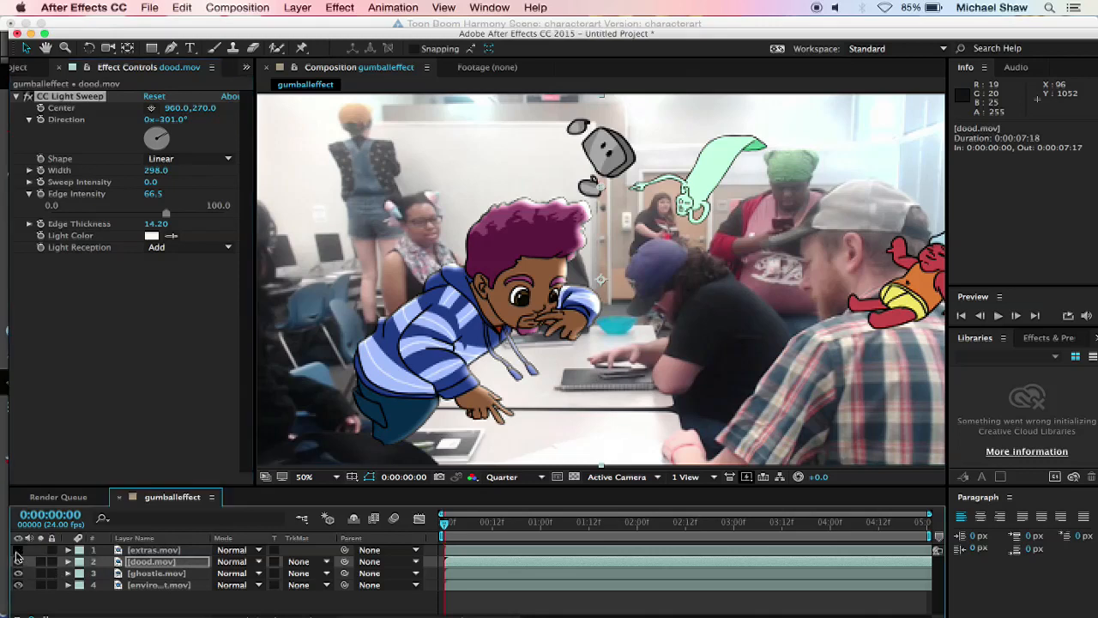
click(18, 573)
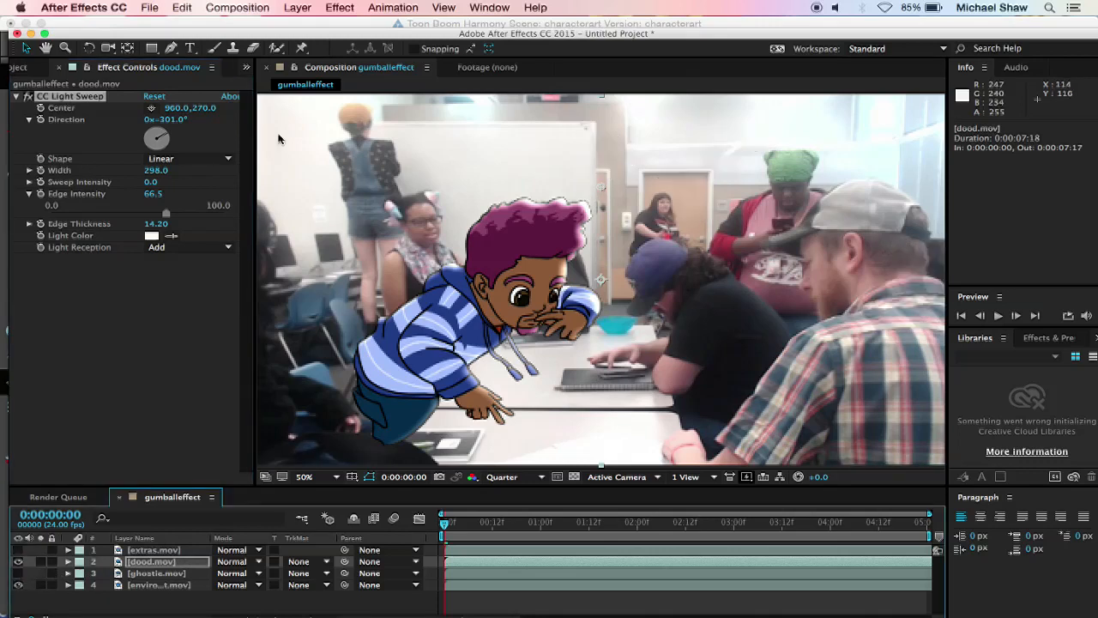
click(269, 5)
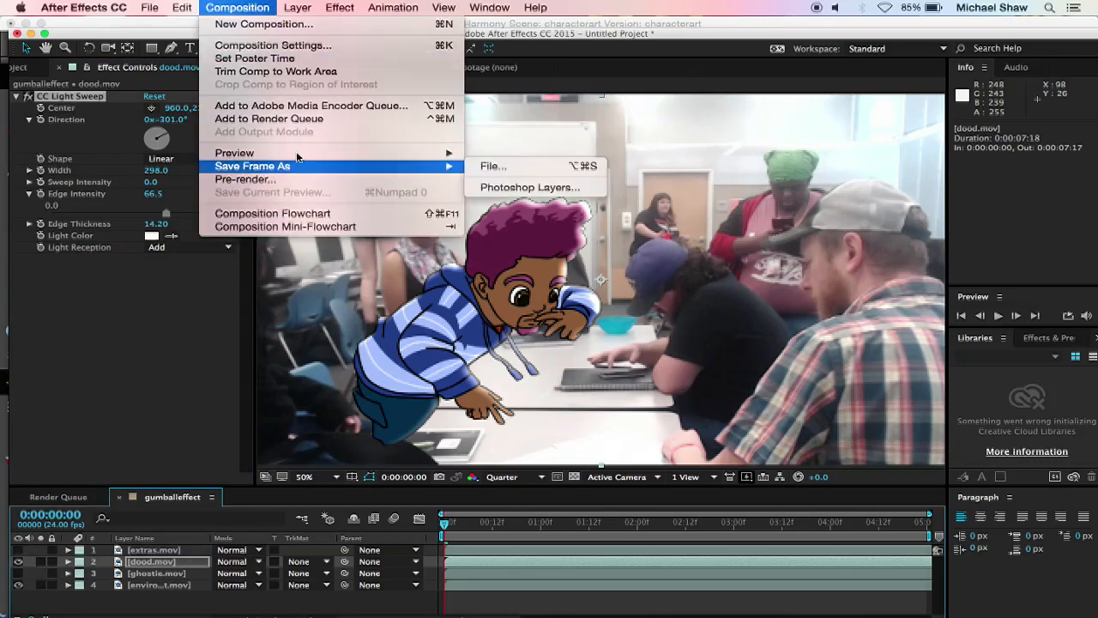
click(292, 121)
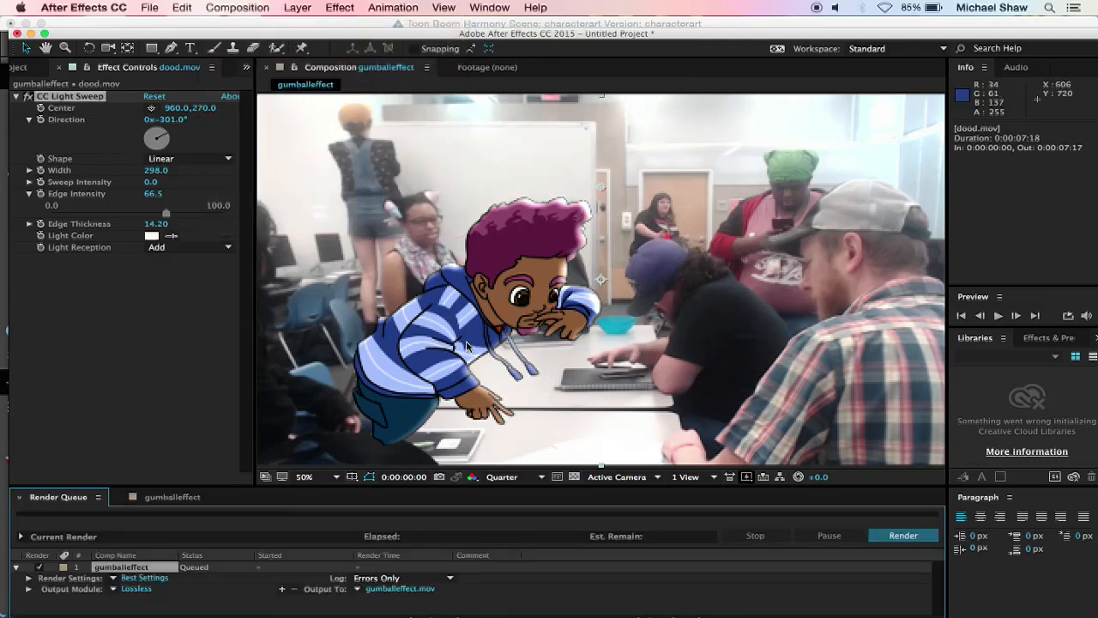
Step: Configure the queued gumballeffect item's render settings with Best quality and Full resolution
click(158, 577)
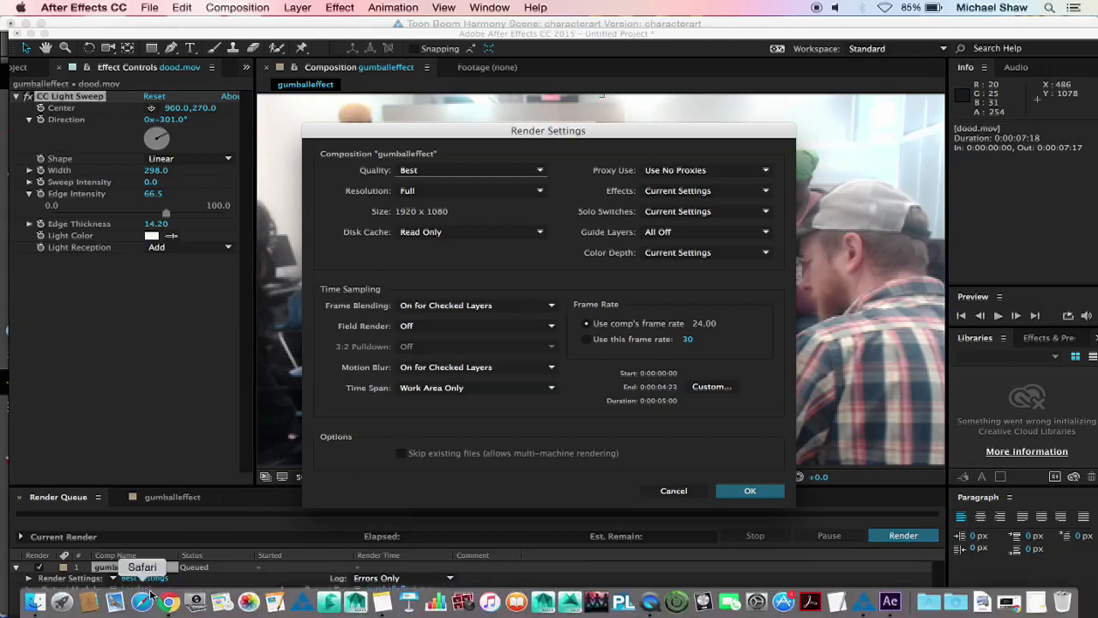
click(430, 172)
click(431, 172)
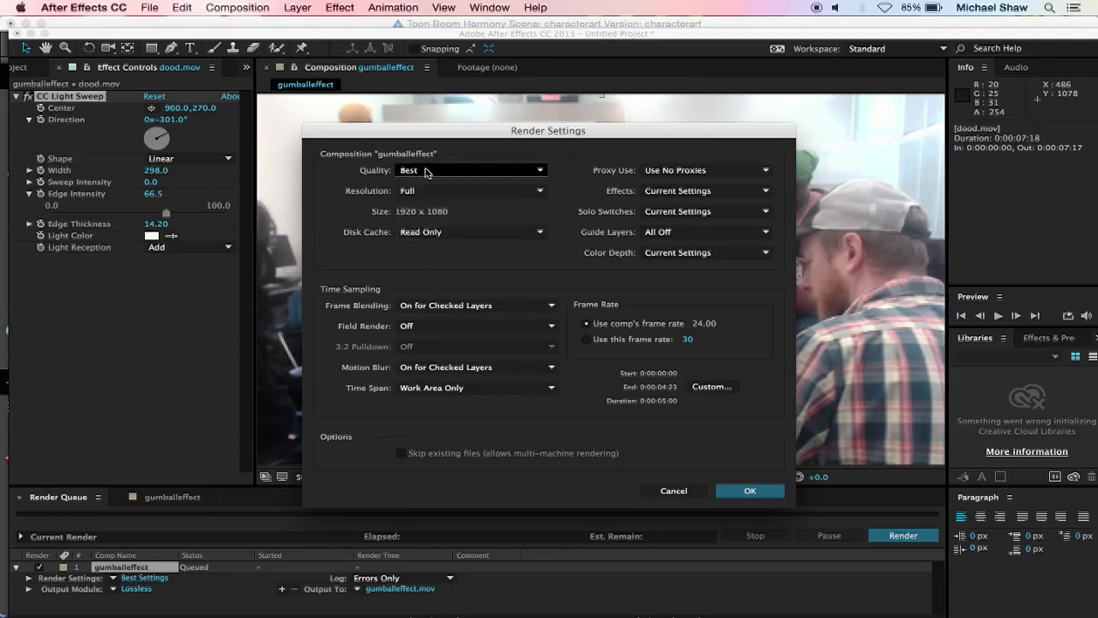
click(434, 190)
click(434, 193)
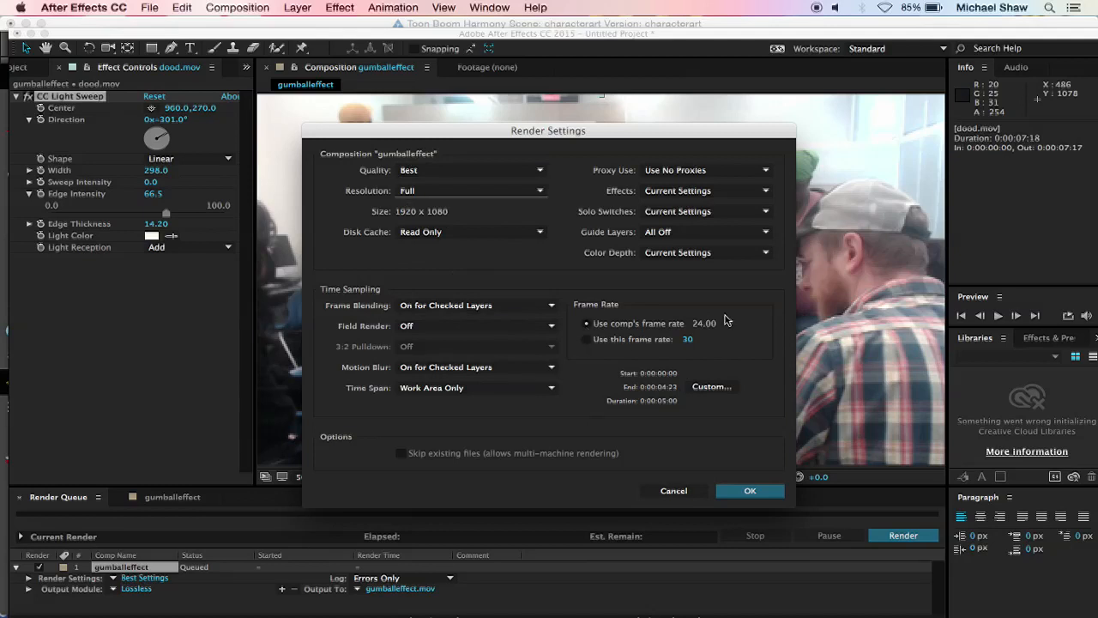
click(729, 495)
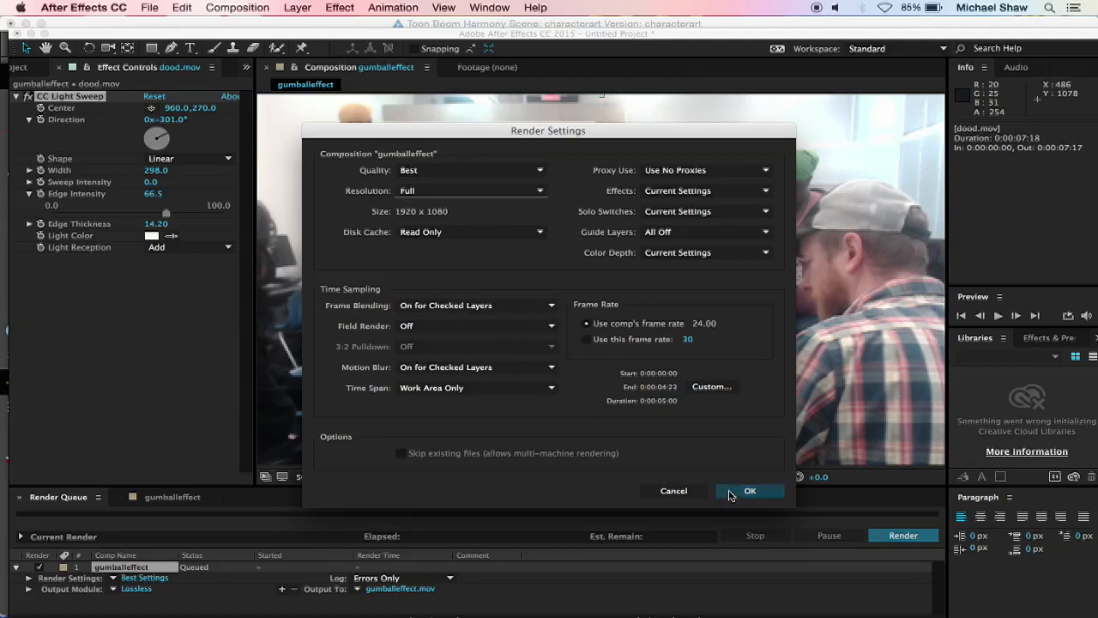
Step: Set the QuickTime video codec to Animation in the output module settings of the queued gumballeffect item
click(136, 588)
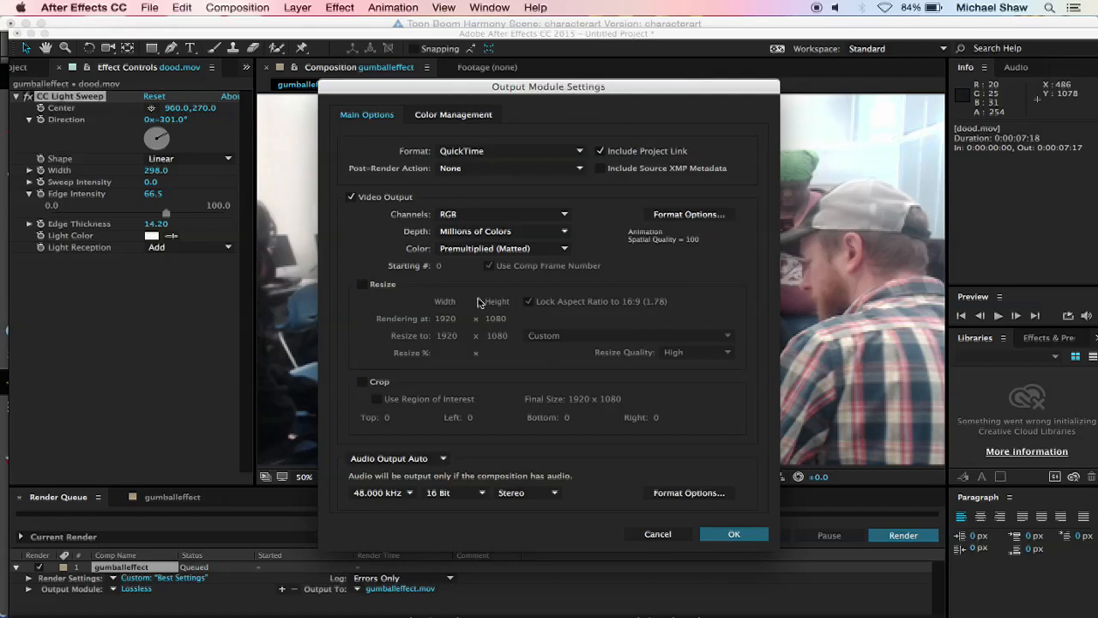
click(678, 214)
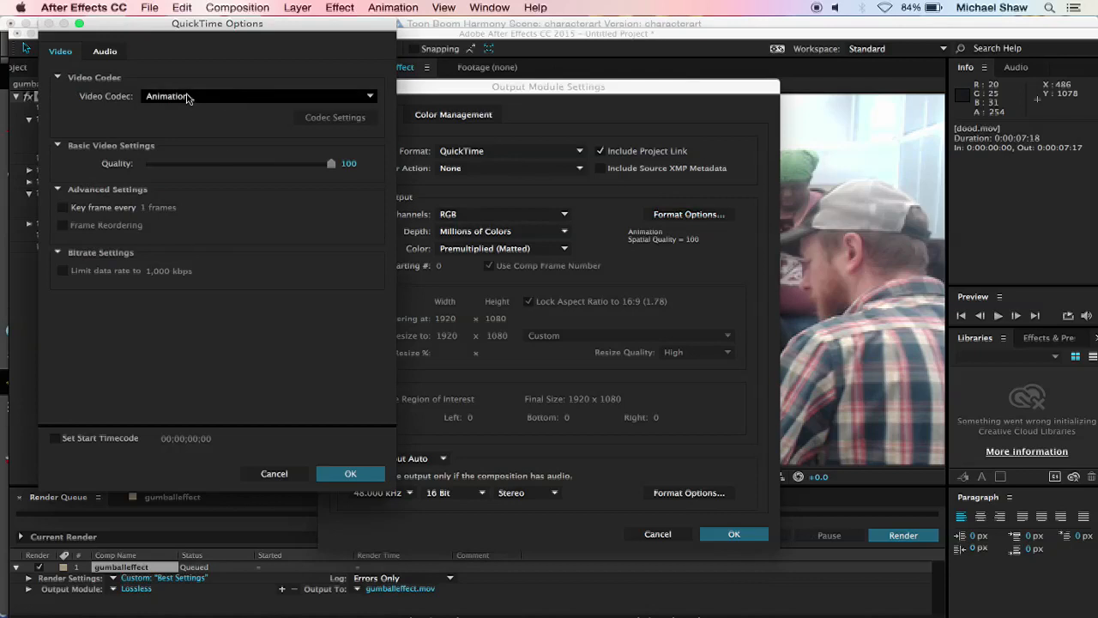
click(350, 97)
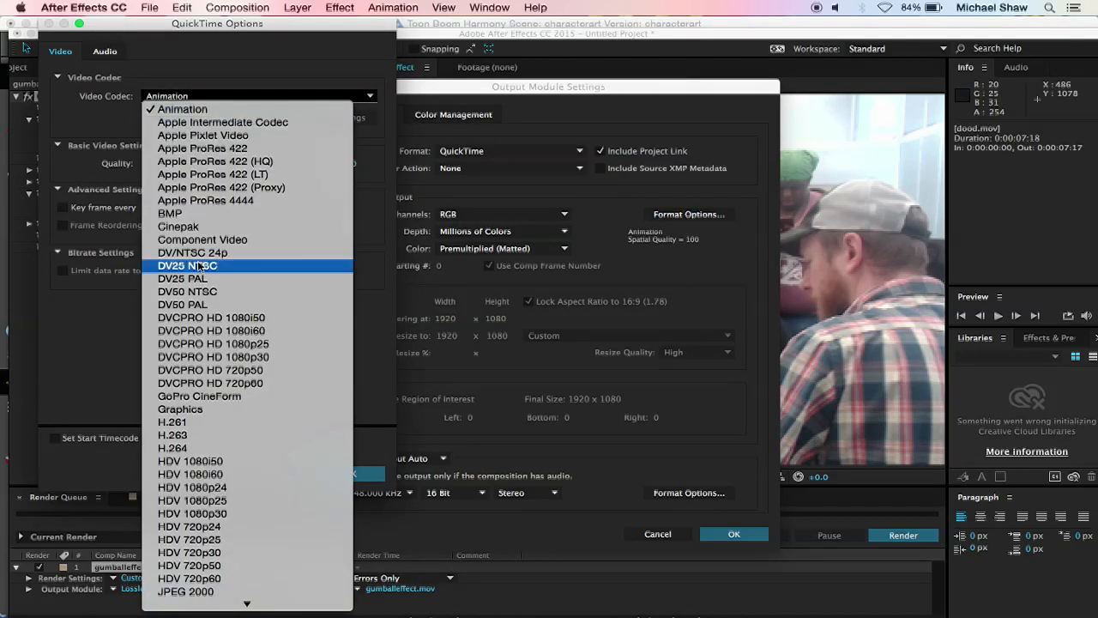
scroll(195, 454, down, 5)
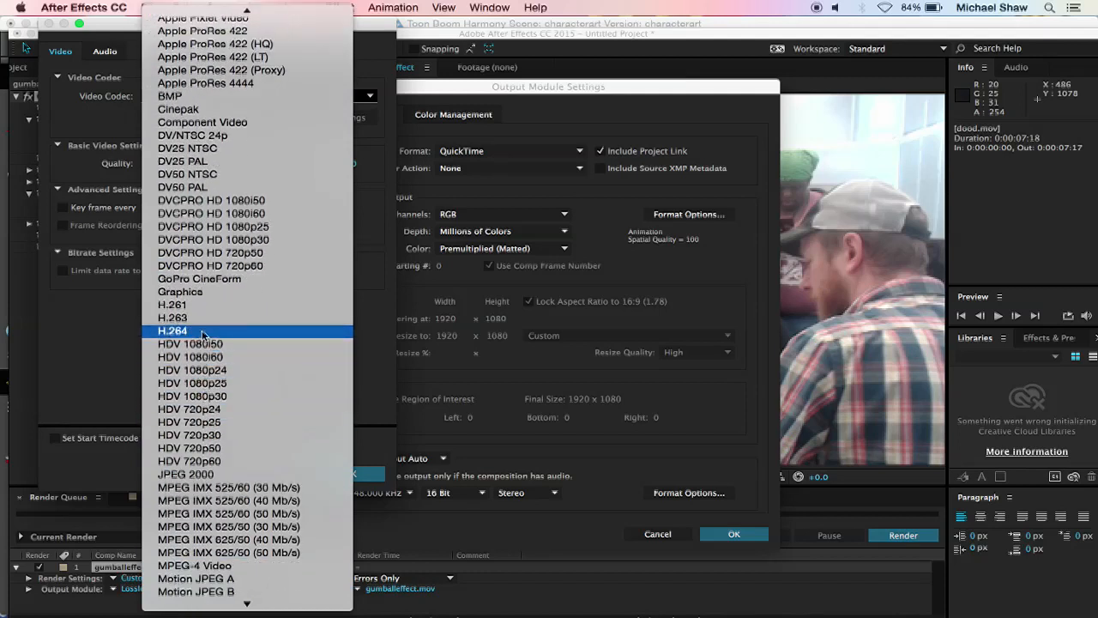
click(203, 333)
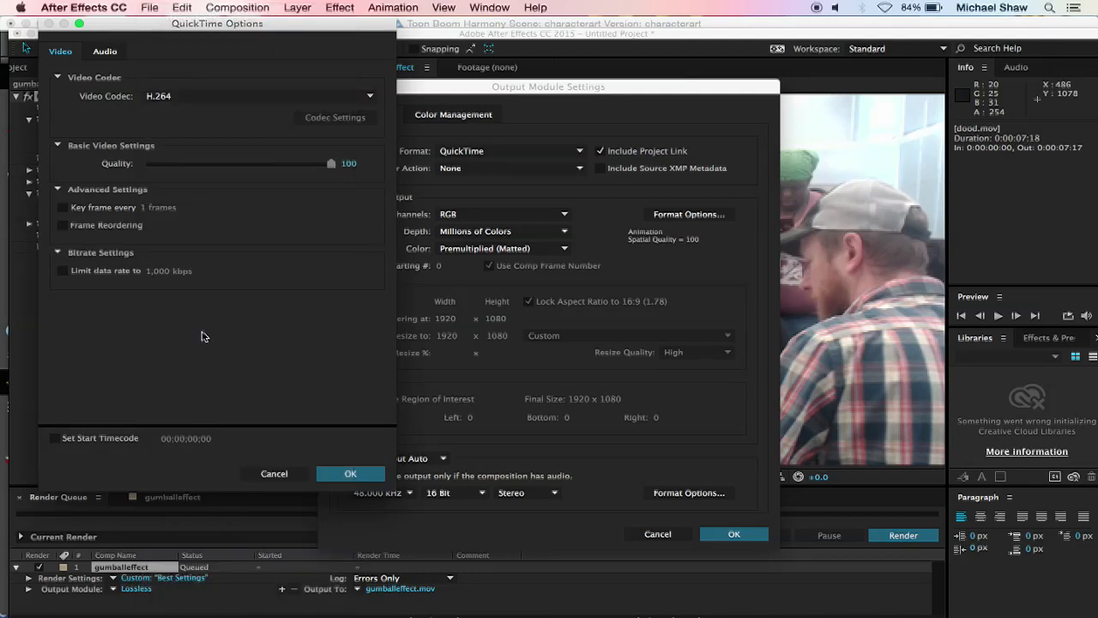
click(168, 102)
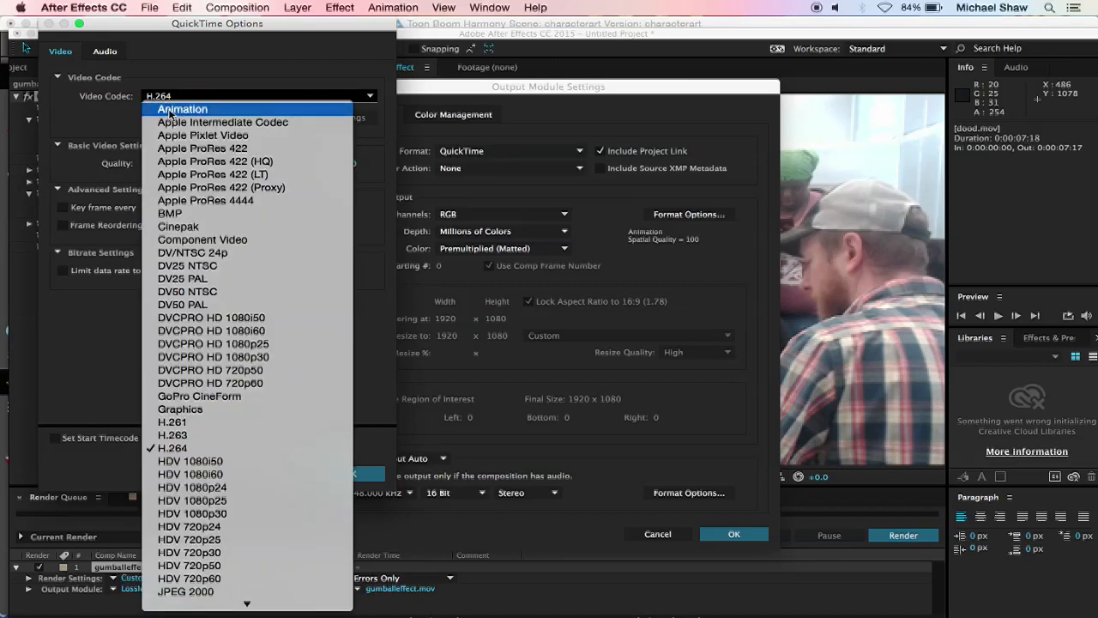
click(176, 108)
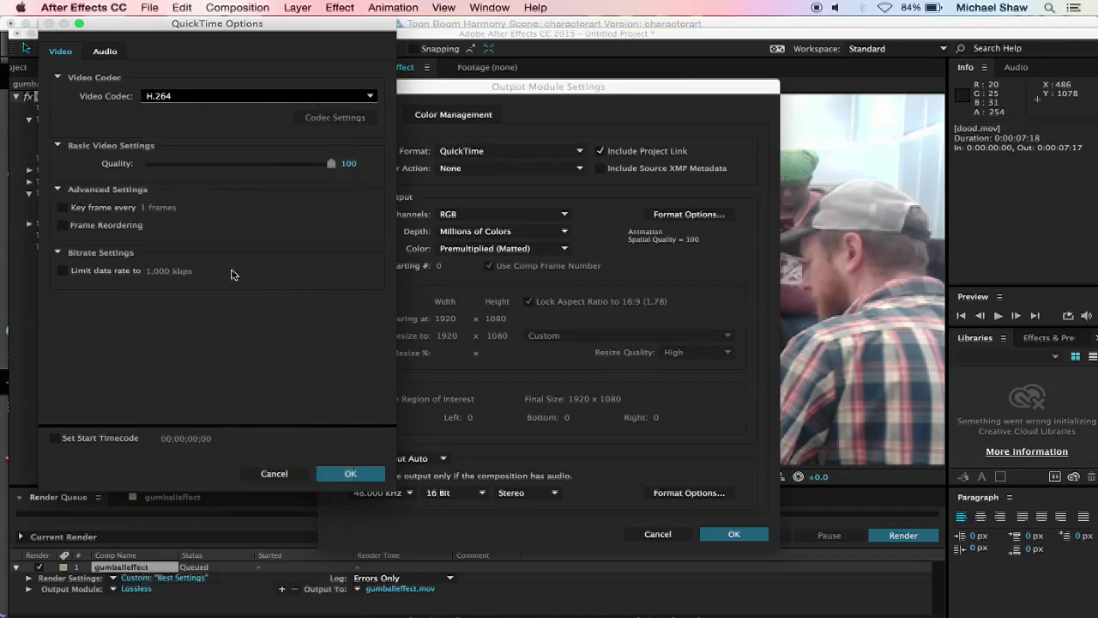
click(346, 474)
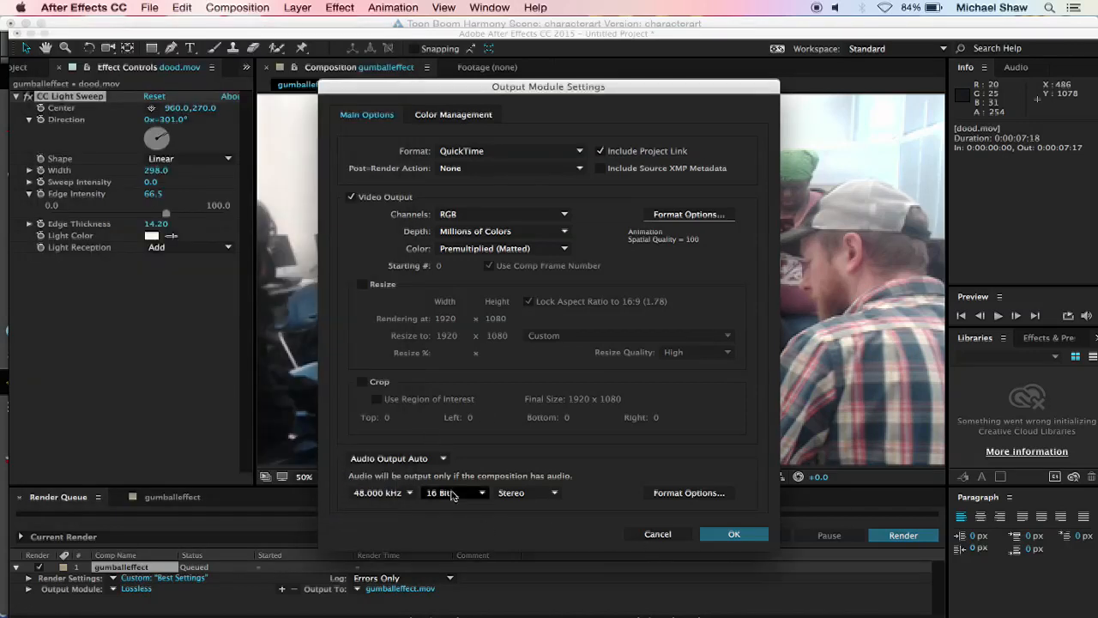
Step: Turn the audio output off in the output module and accept the settings
click(429, 458)
click(426, 497)
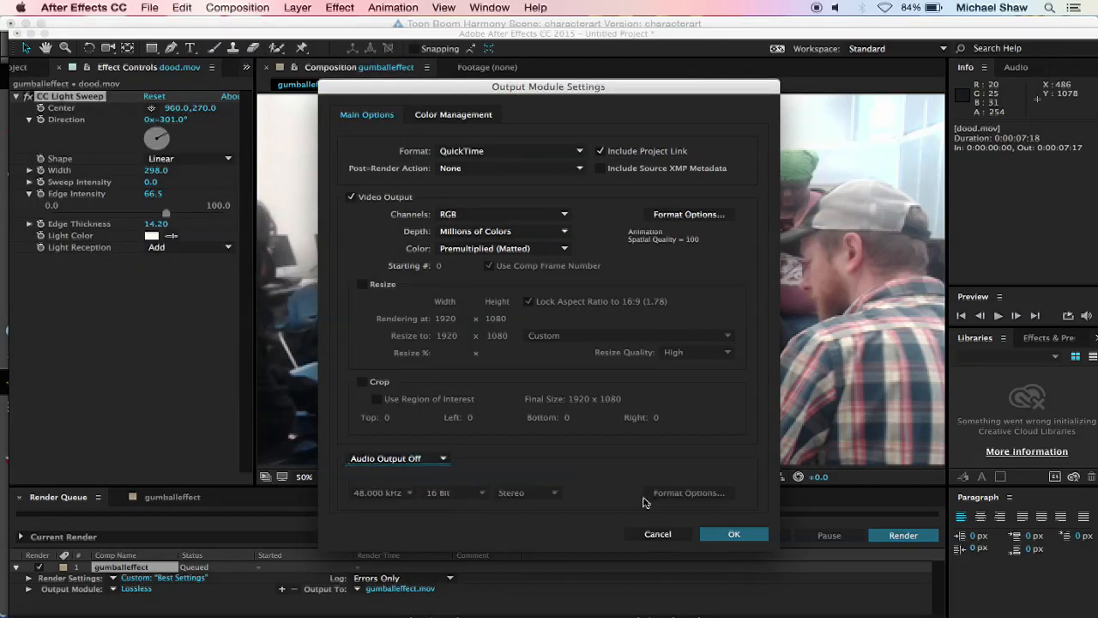
click(732, 534)
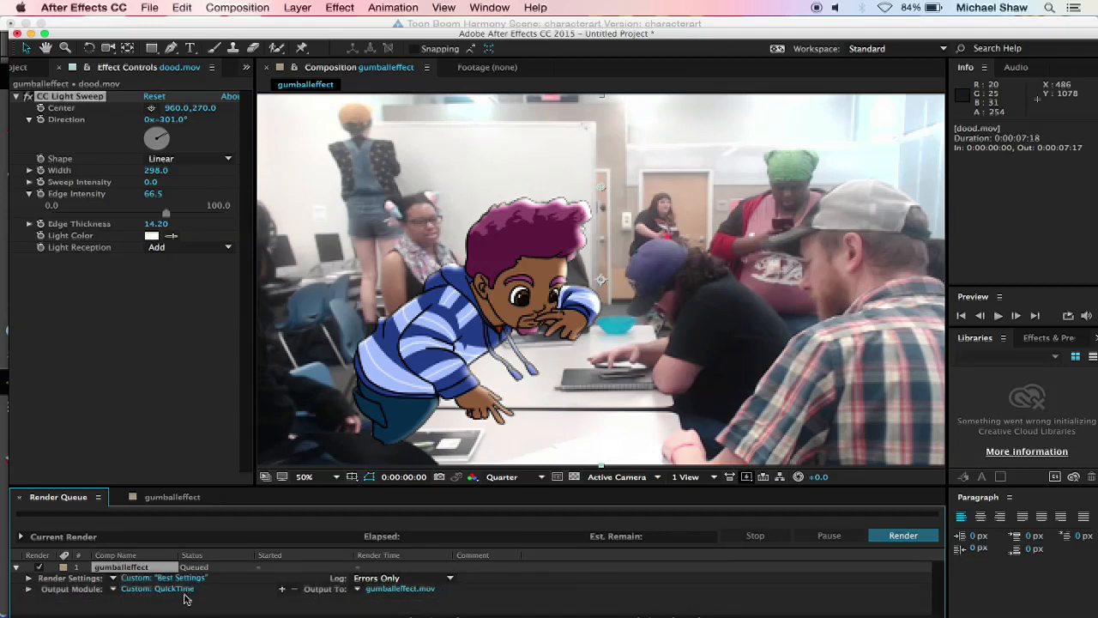
Step: Set the output movie to gumballeffect on the Desktop in QuickTime format and start the render
click(403, 590)
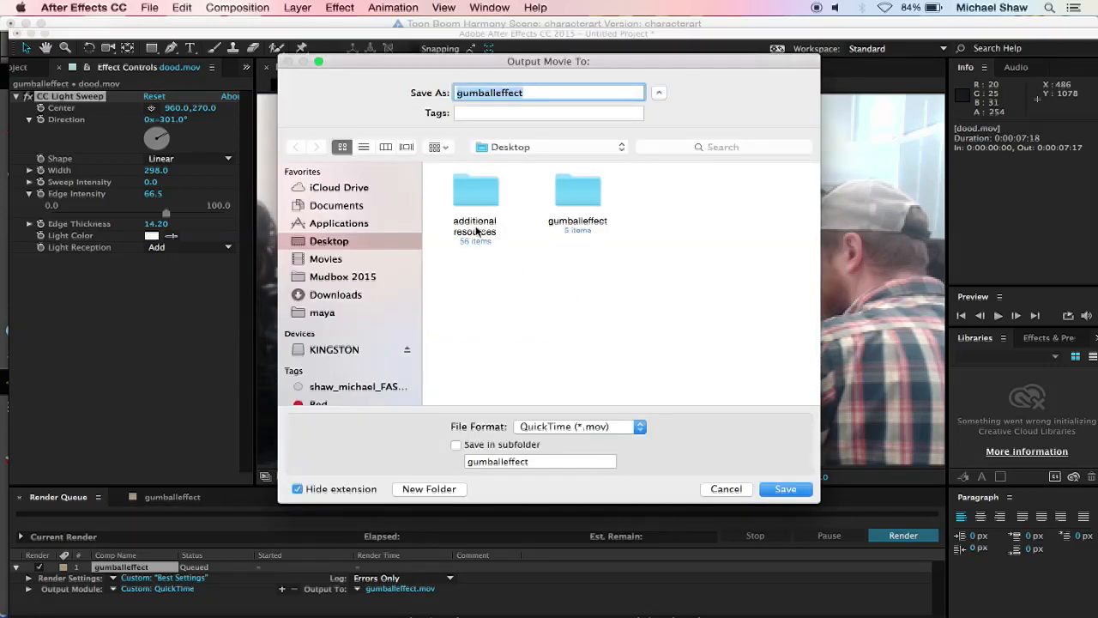
click(786, 489)
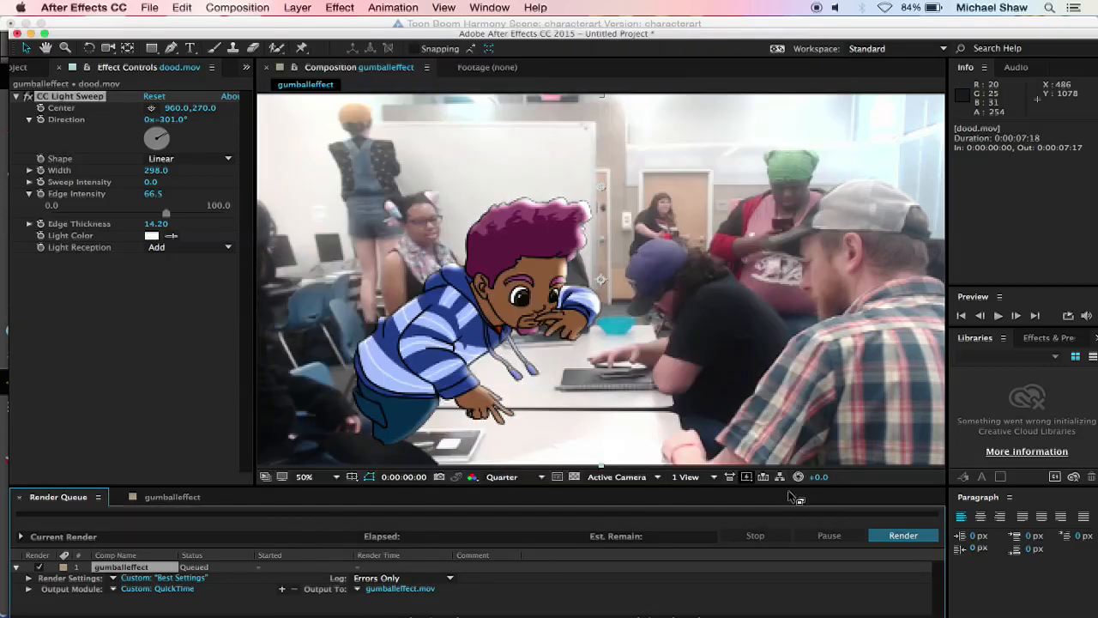
click(897, 534)
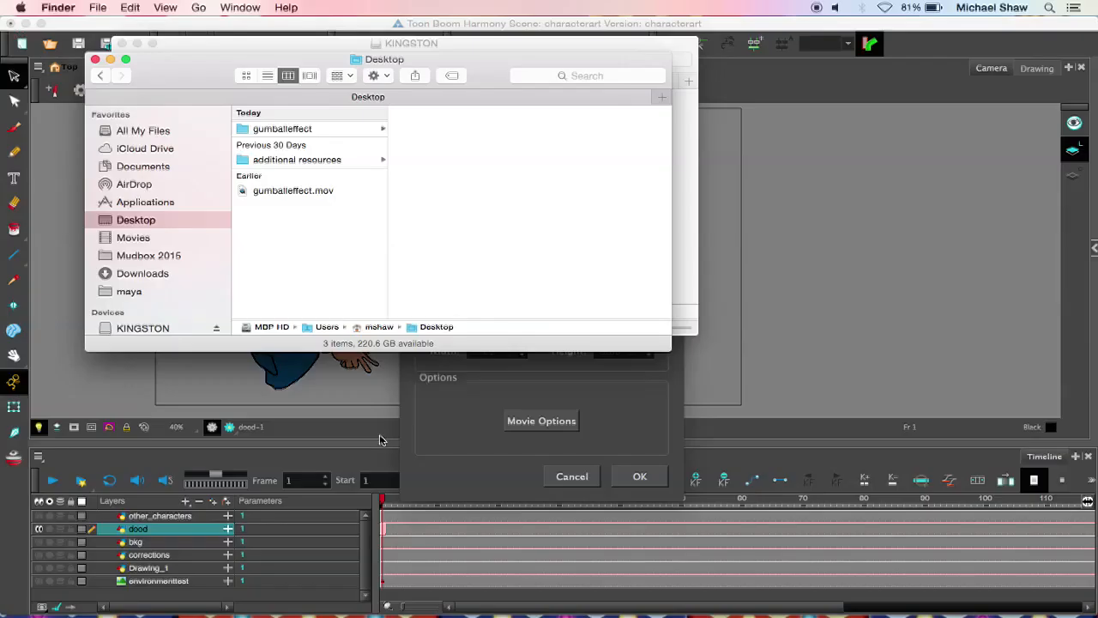
Step: Examine the file size of the rendered gumballeffect.mov on the Desktop in Finder
click(312, 192)
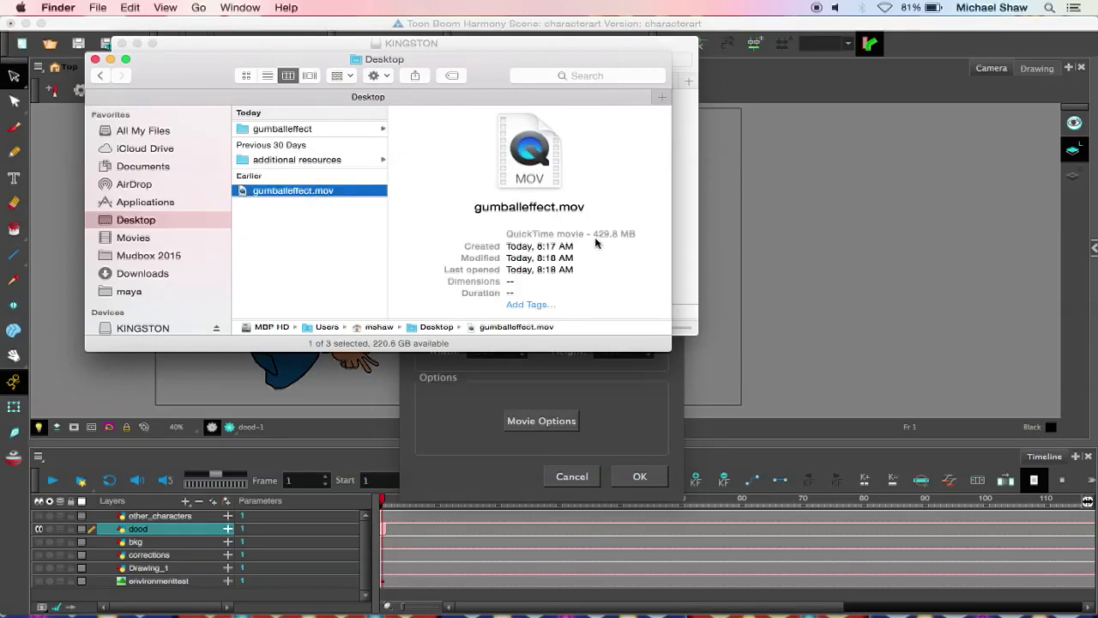
drag(593, 233, 634, 233)
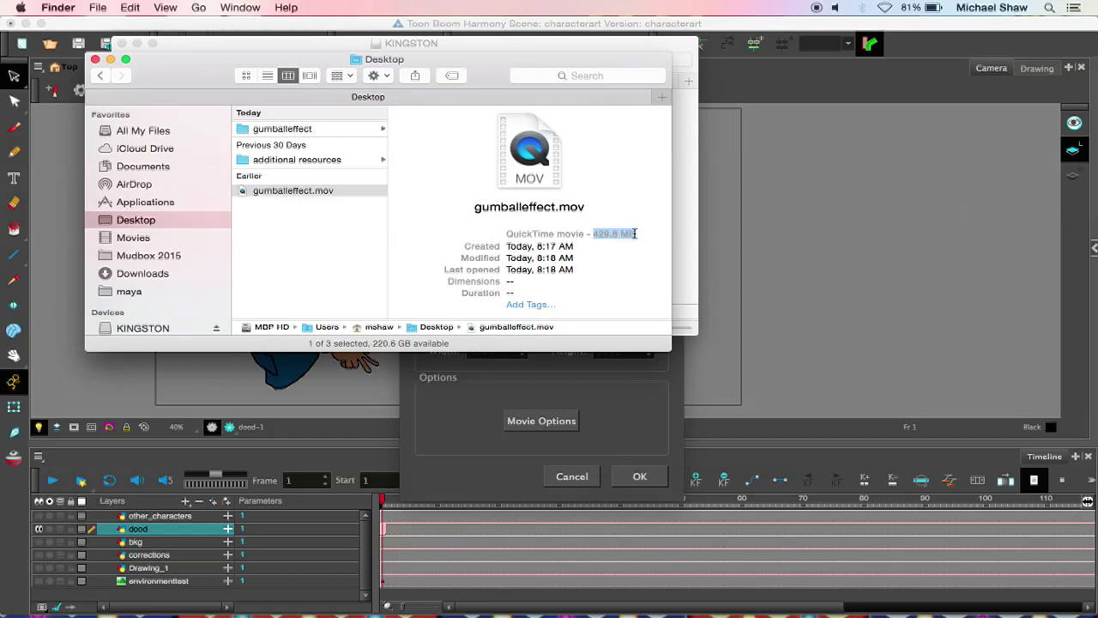
click(329, 271)
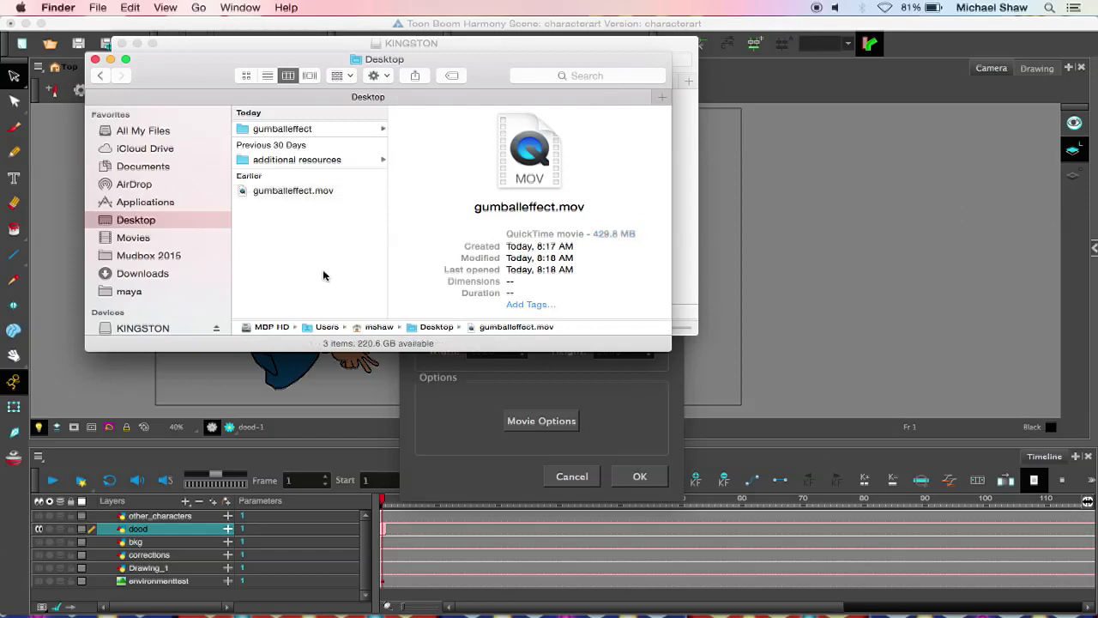
Step: Open gumballeffect.mov from the Desktop in MPEG Streamclip
click(264, 192)
right_click(265, 191)
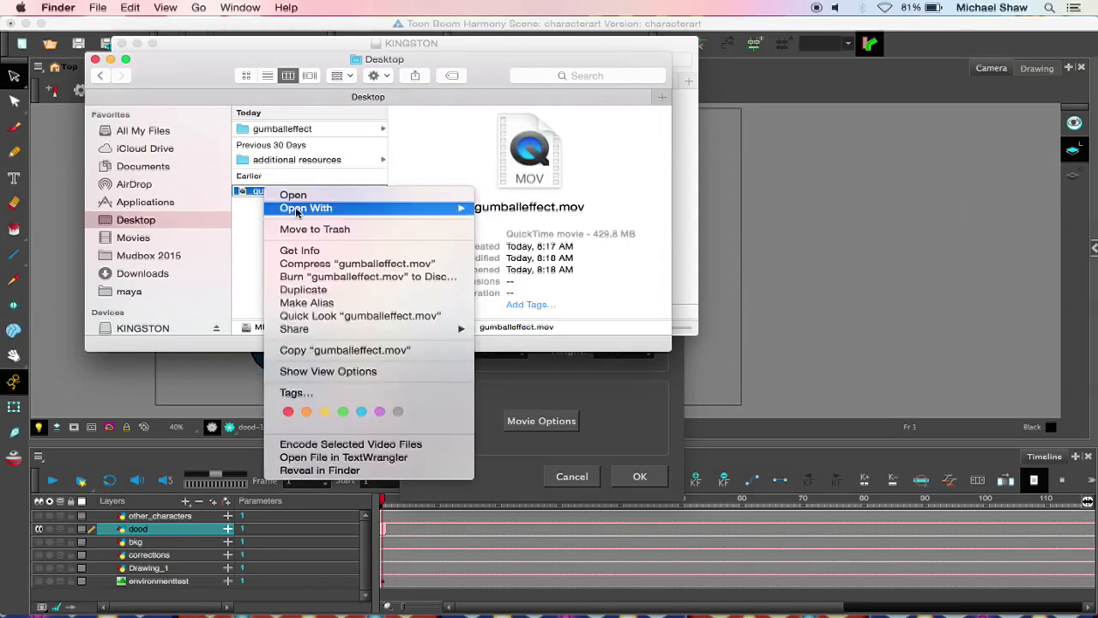
mouse_move(328, 211)
click(571, 302)
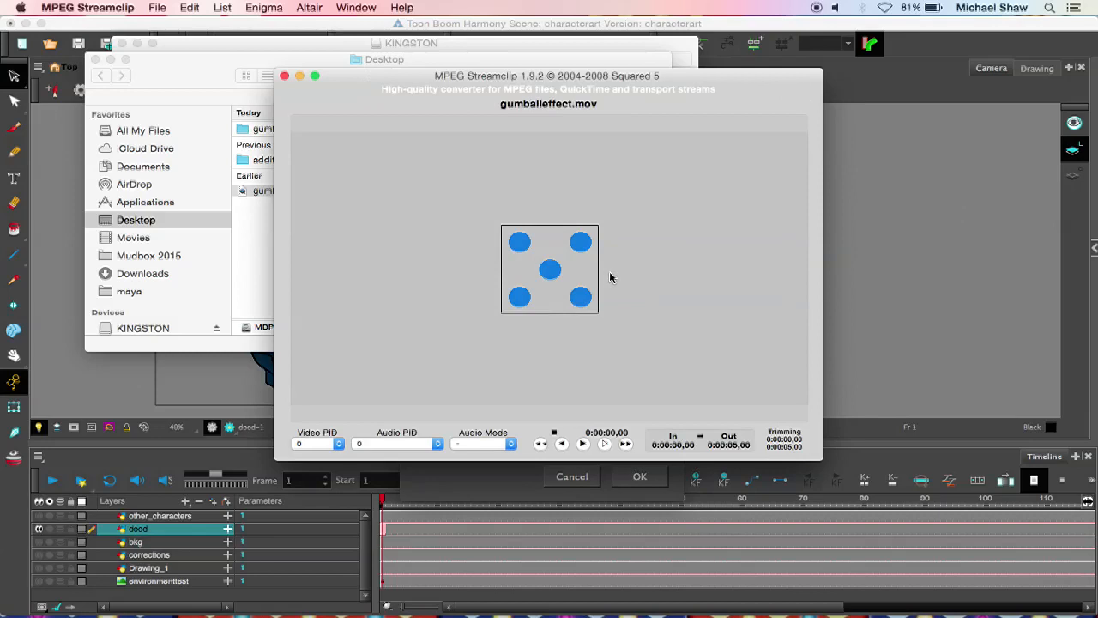
Step: Configure an MPEG-4 export of the movie with H.264 compression, 100% quality and a frame rate of 24
click(157, 8)
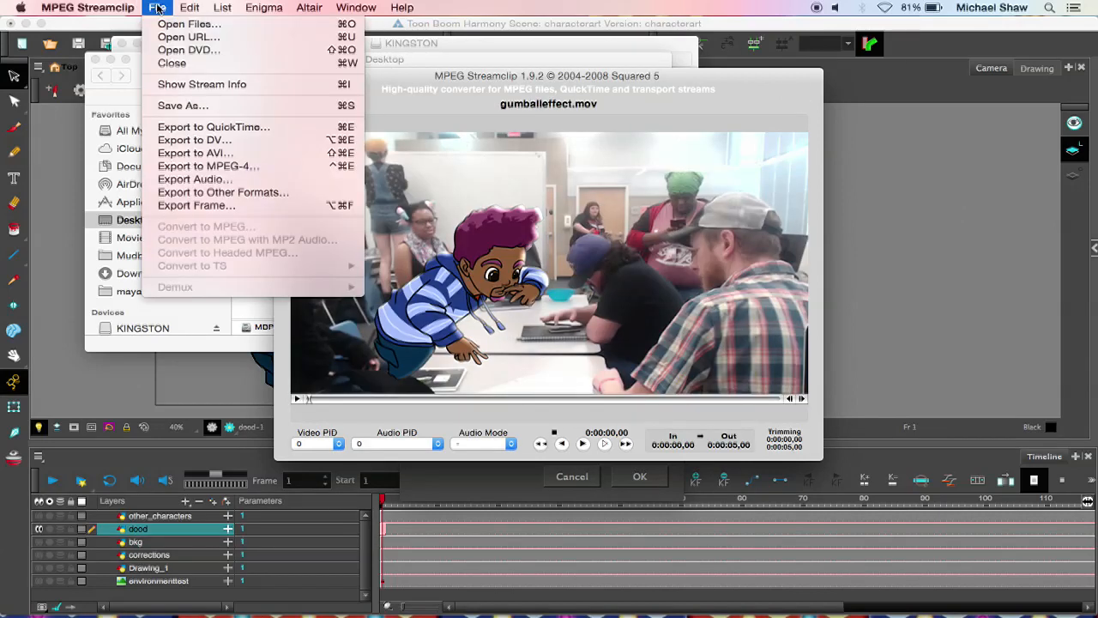
click(218, 168)
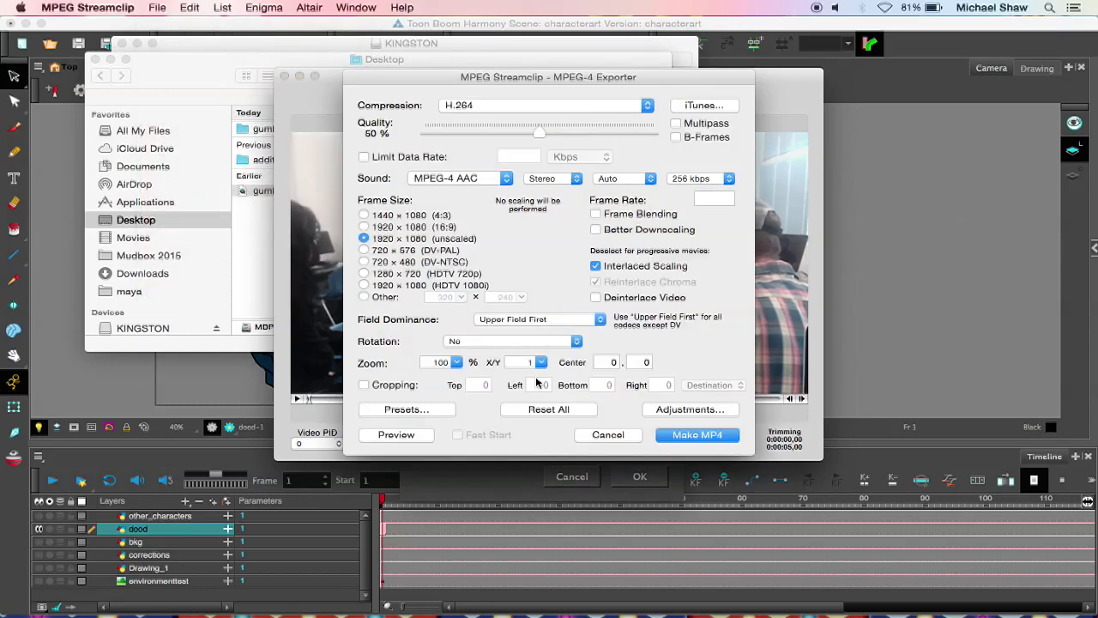
drag(538, 133, 719, 172)
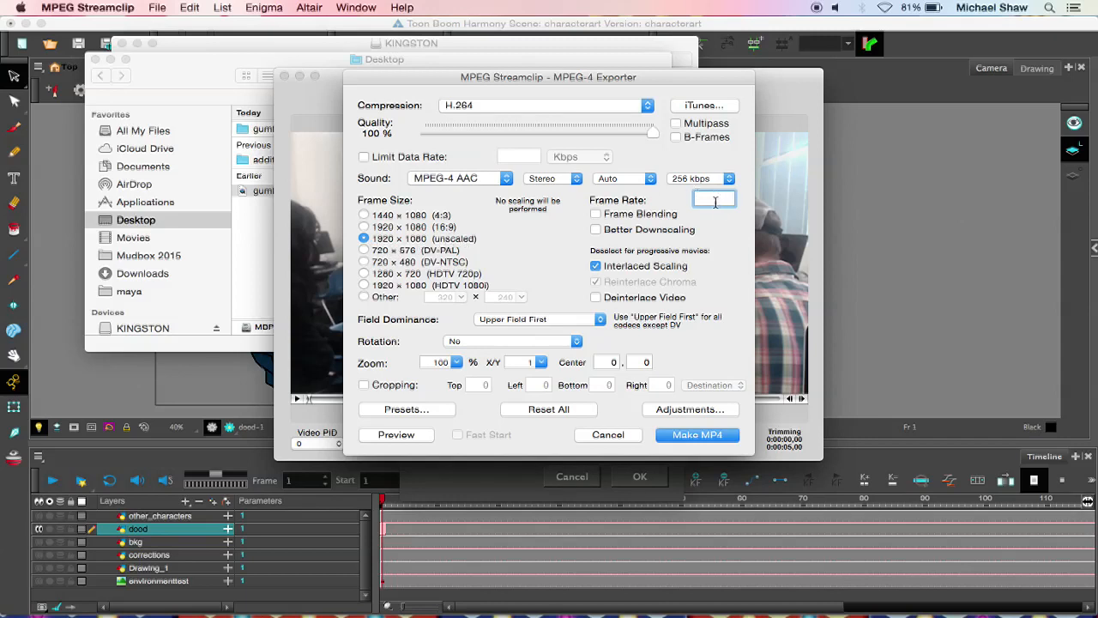
text(24)
click(510, 107)
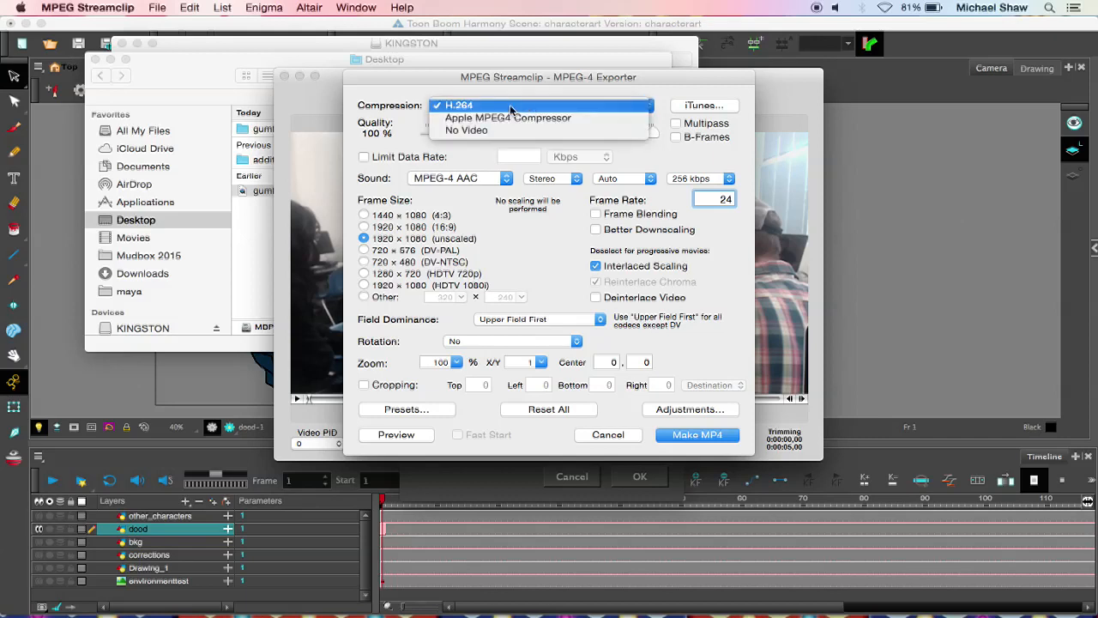
click(517, 106)
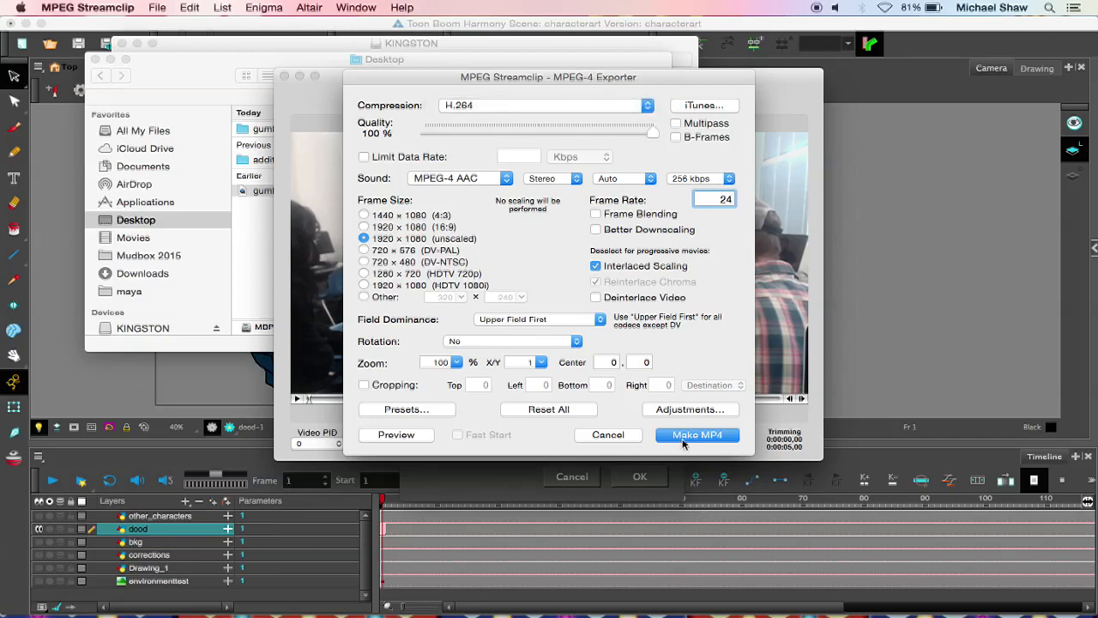
Step: Export the MP4 to the Desktop under the name gumballeffect_h264
click(684, 437)
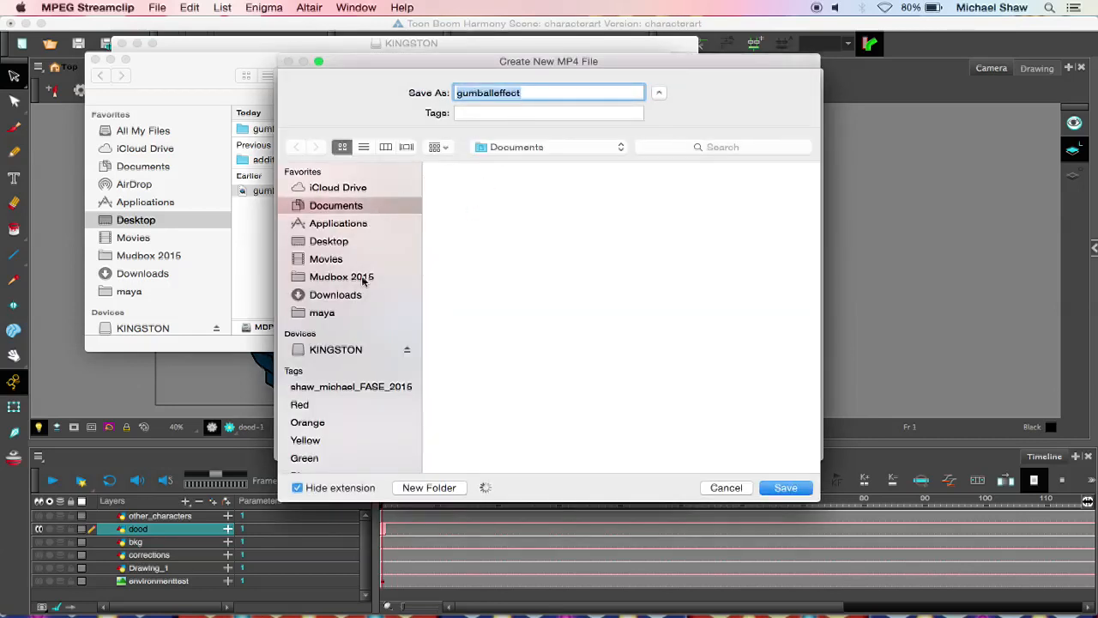
click(323, 243)
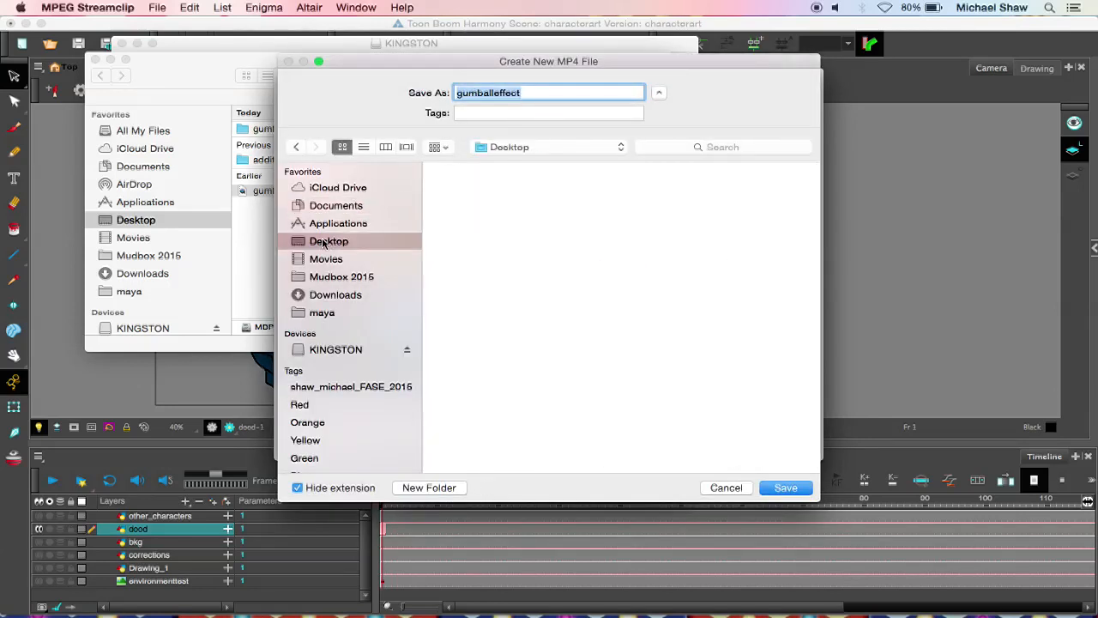
click(515, 94)
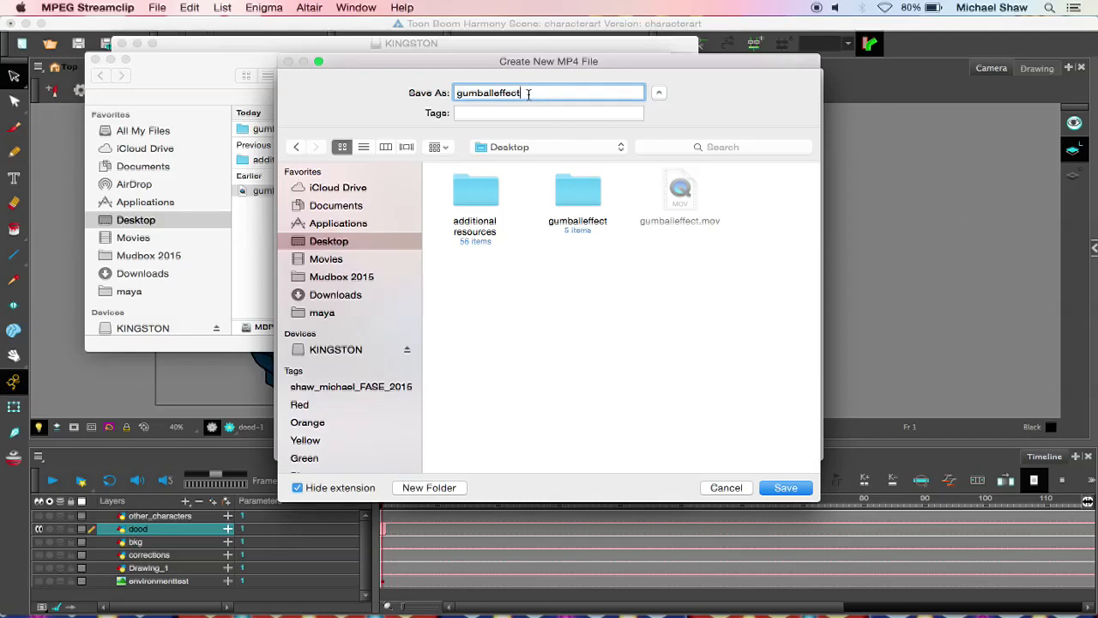
text(_h264)
click(784, 491)
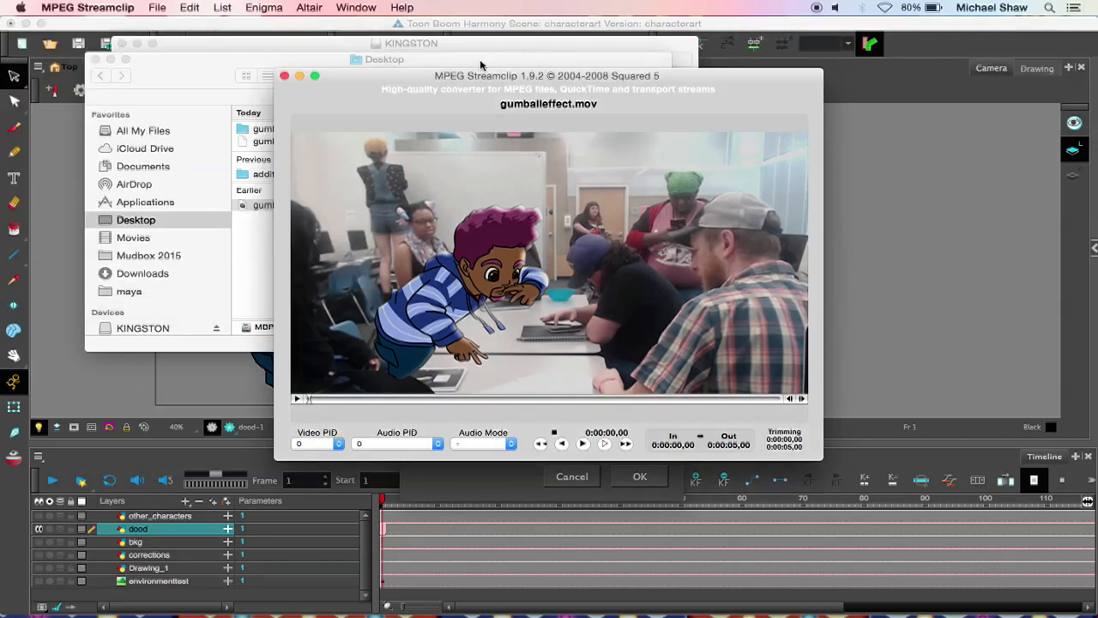
Step: Examine the file size of gumballeffect_h264.mp4 in Finder and minimise the Desktop and KINGSTON windows
drag(459, 62, 527, 79)
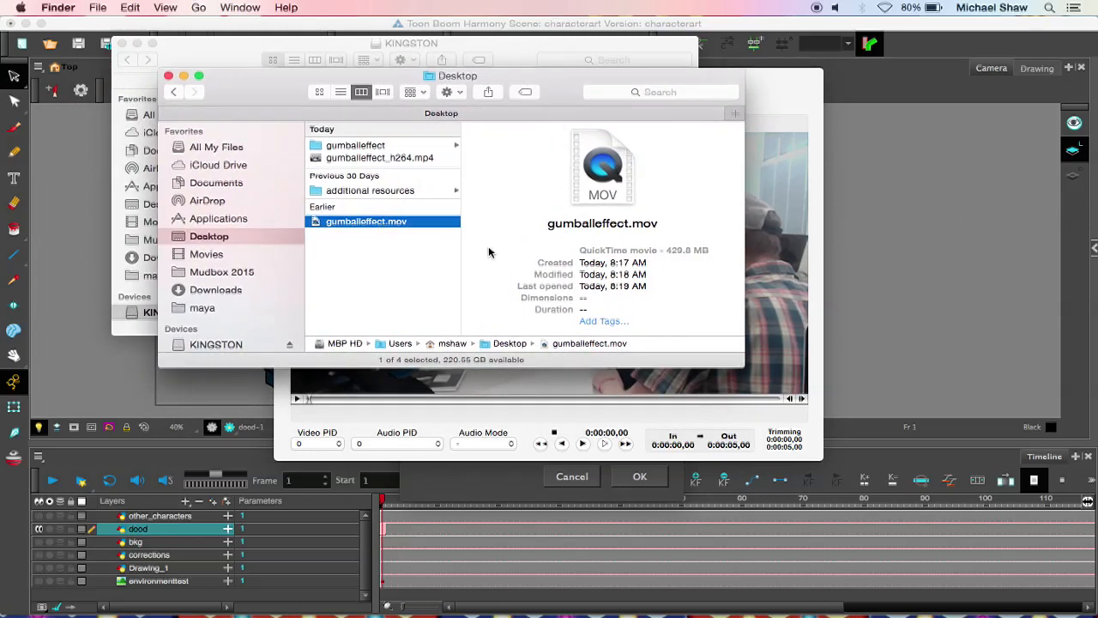
click(386, 288)
click(380, 221)
click(378, 160)
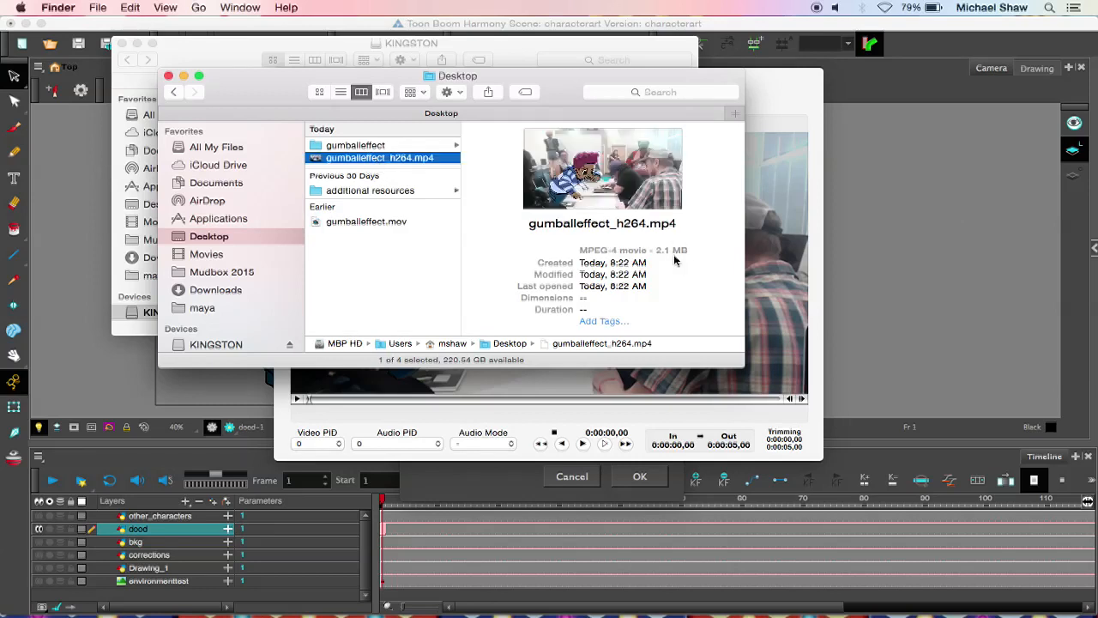
click(683, 249)
drag(683, 249, 571, 249)
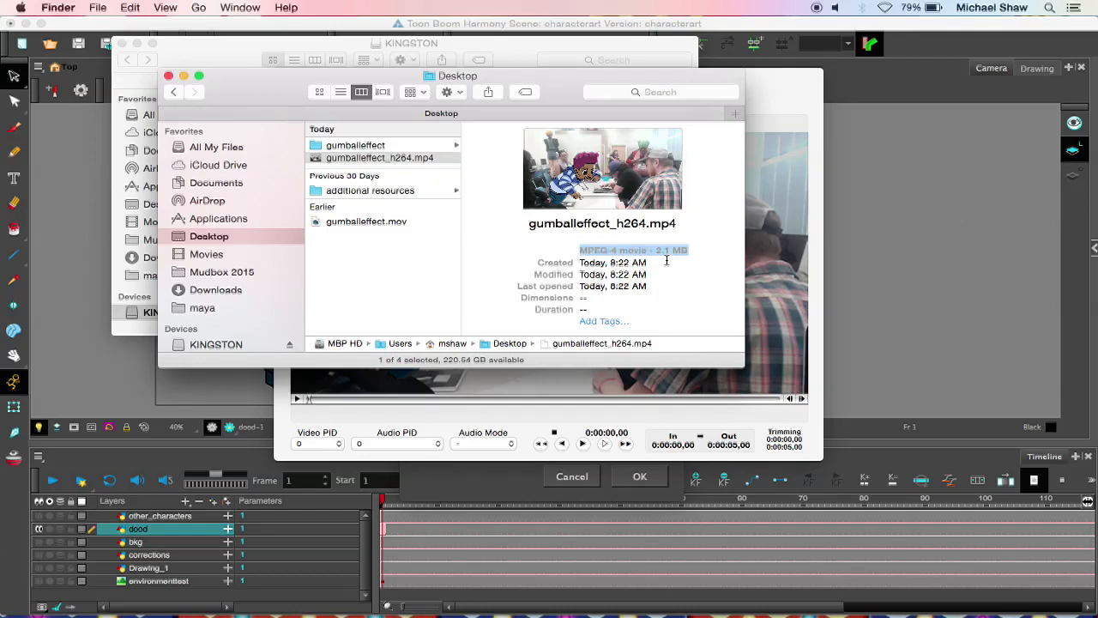
click(185, 76)
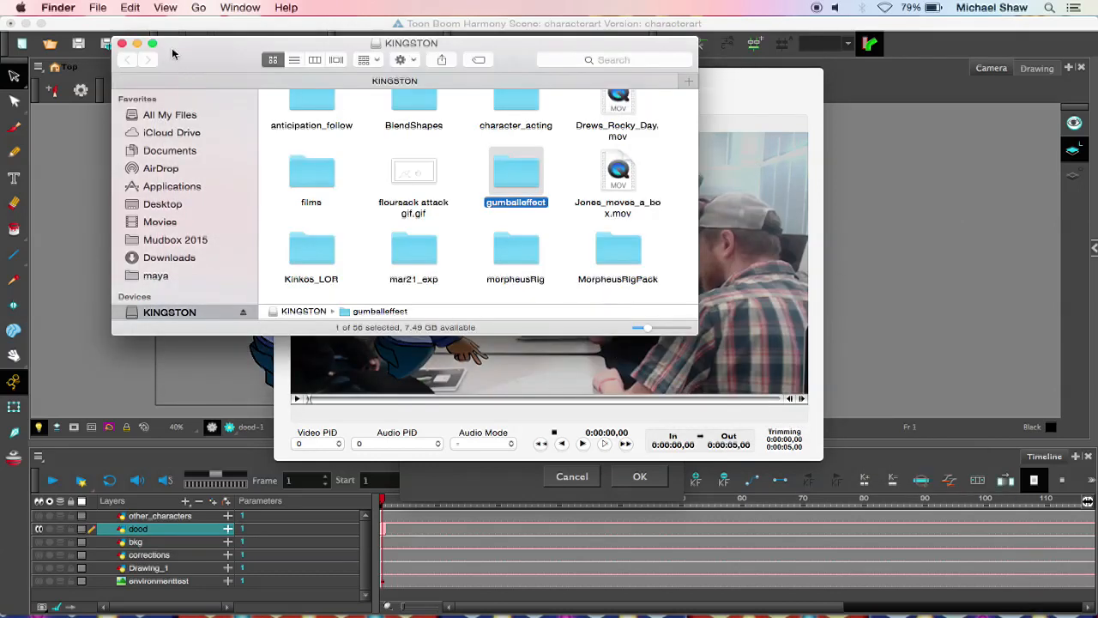
click(137, 43)
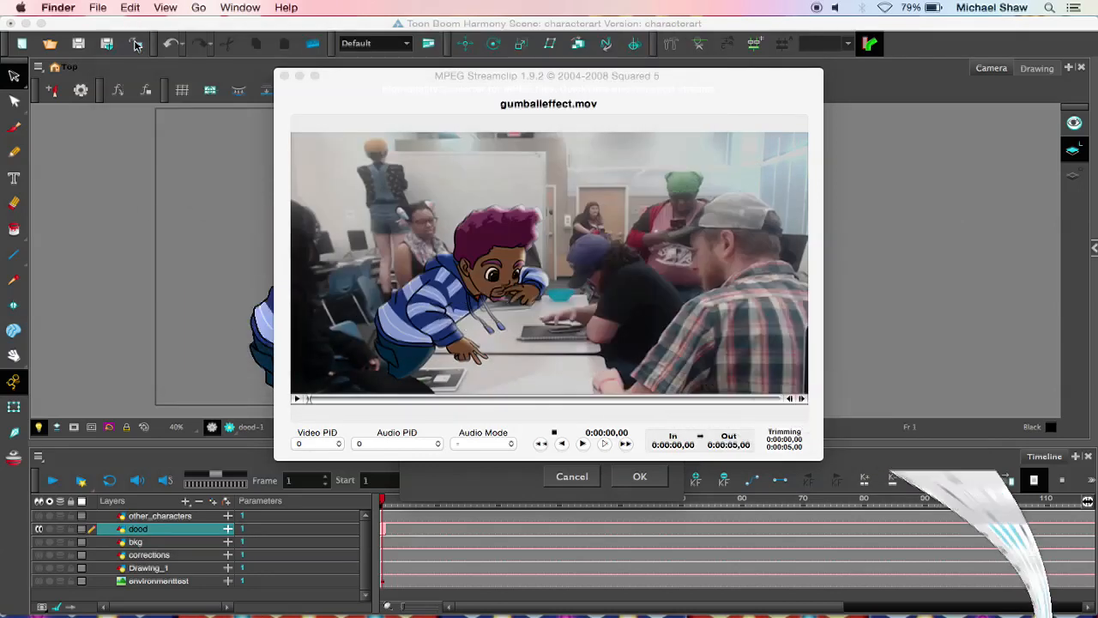